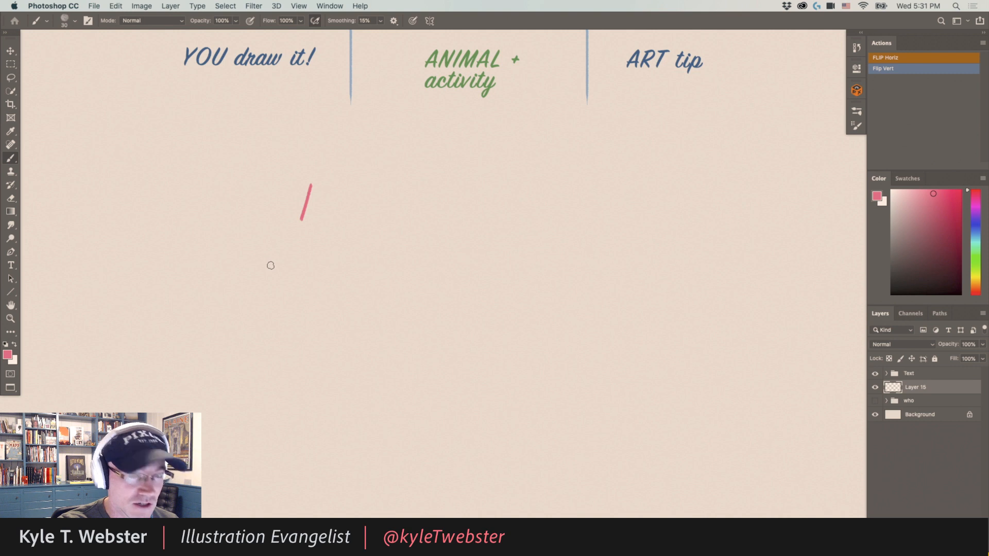
Draw a scatter of sample pink marks: a wavy line, small C- and S-shaped curves, angled strokes and a zigzag.
mouse_move(264, 247)
left_mouse_down()
mouse_move(244, 258)
mouse_move(274, 285)
mouse_move(271, 330)
mouse_move(275, 362)
left_mouse_up()
left_click_drag(232, 283, 232, 303)
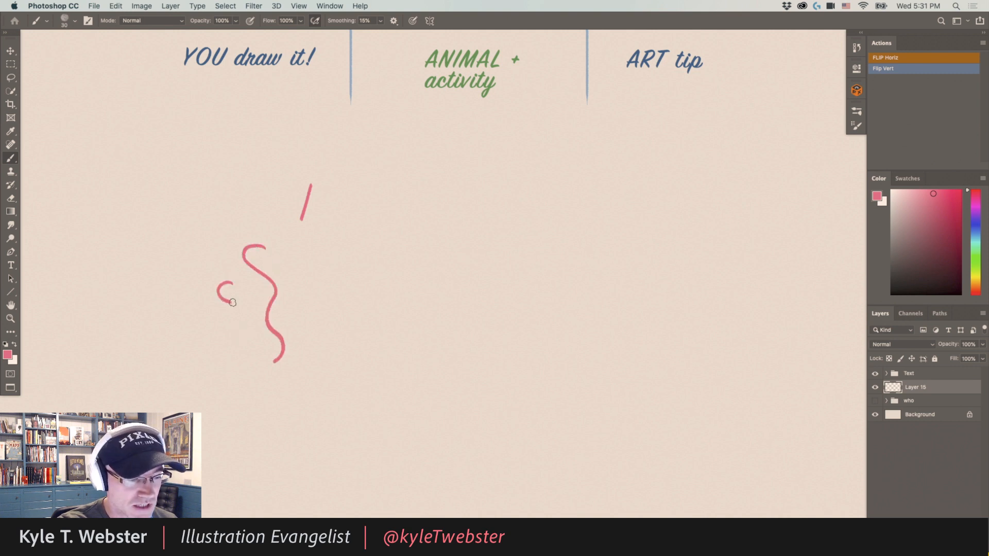
left_click_drag(223, 336, 209, 337)
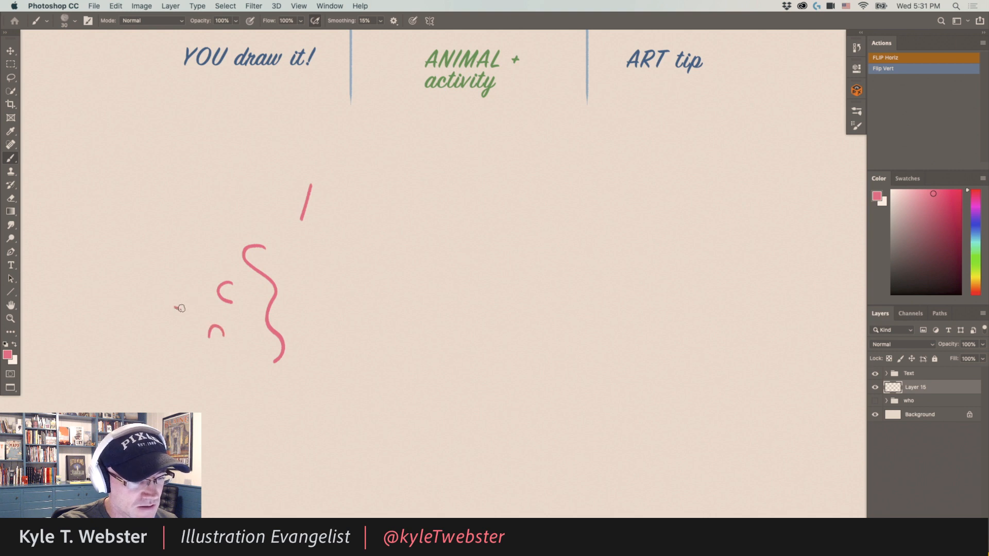
left_click_drag(175, 308, 178, 295)
left_click_drag(201, 230, 195, 251)
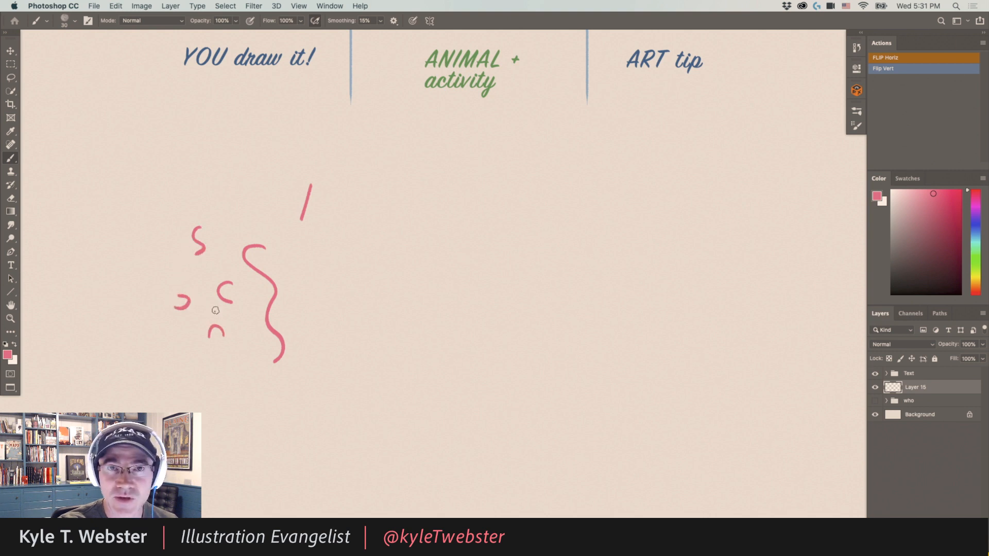
mouse_move(359, 222)
left_mouse_down()
mouse_move(342, 264)
mouse_move(330, 280)
left_mouse_up()
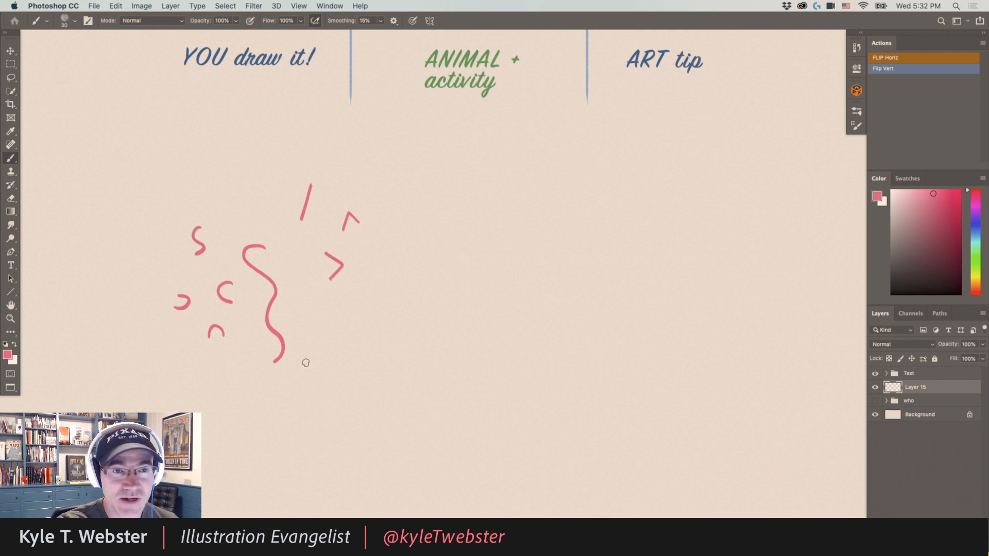
mouse_move(364, 324)
left_mouse_down()
mouse_move(347, 318)
mouse_move(337, 343)
left_mouse_up()
Clear all the pink marks from Layer 15 and sample the blue of the "ART tip" heading as the brush colour.
key("super+a")
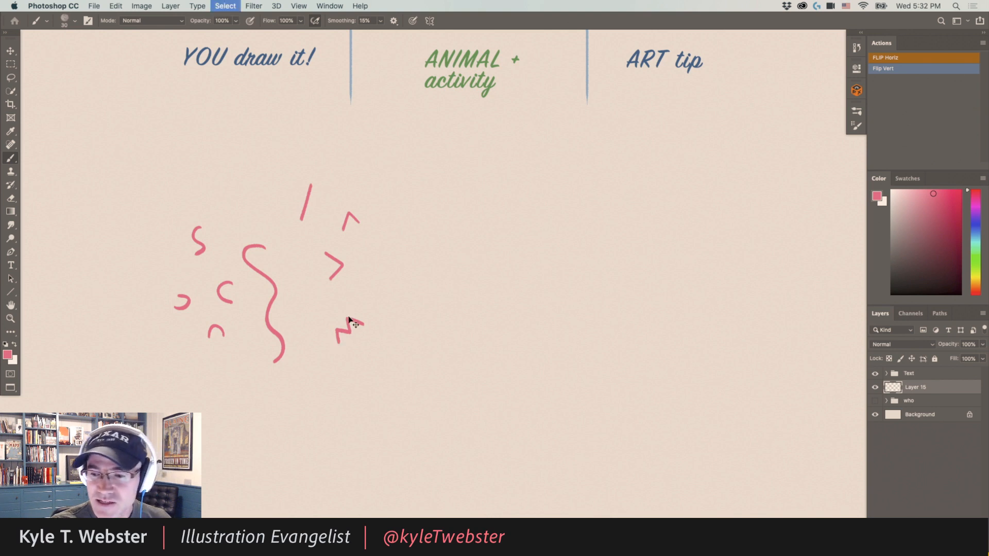
key("Delete")
key("super+d")
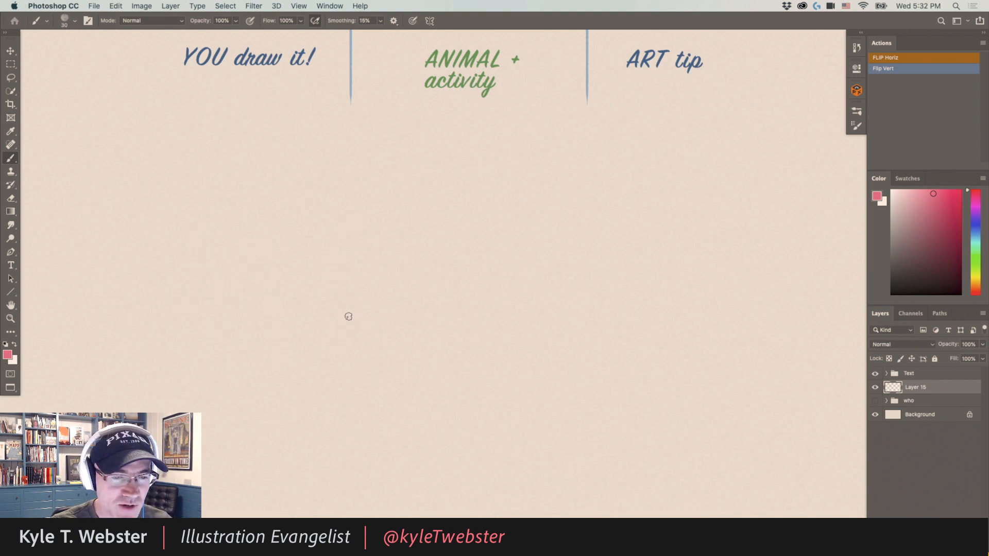
left_click(643, 60, "alt")
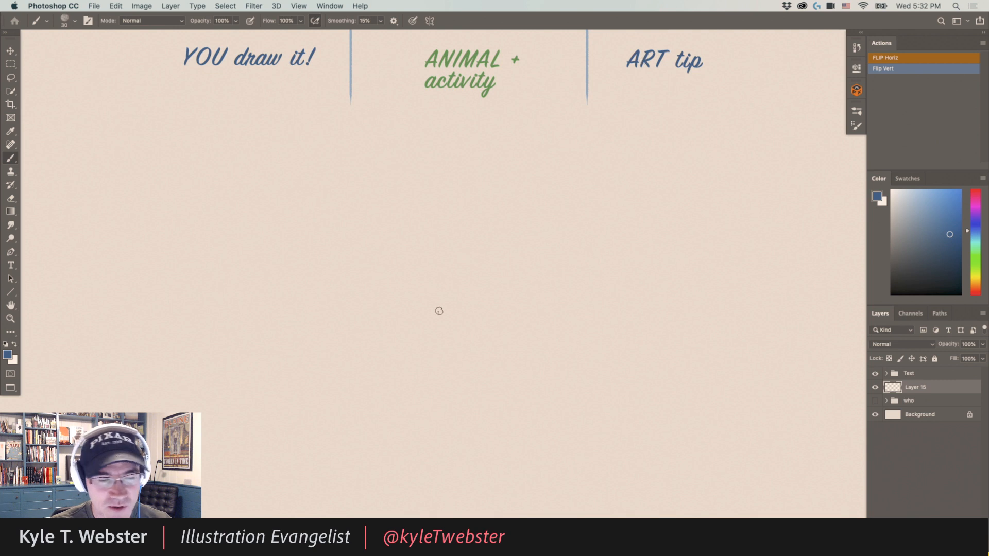
Draw a row of three practice X shapes in blue below the headings.
left_click_drag(396, 313, 384, 315)
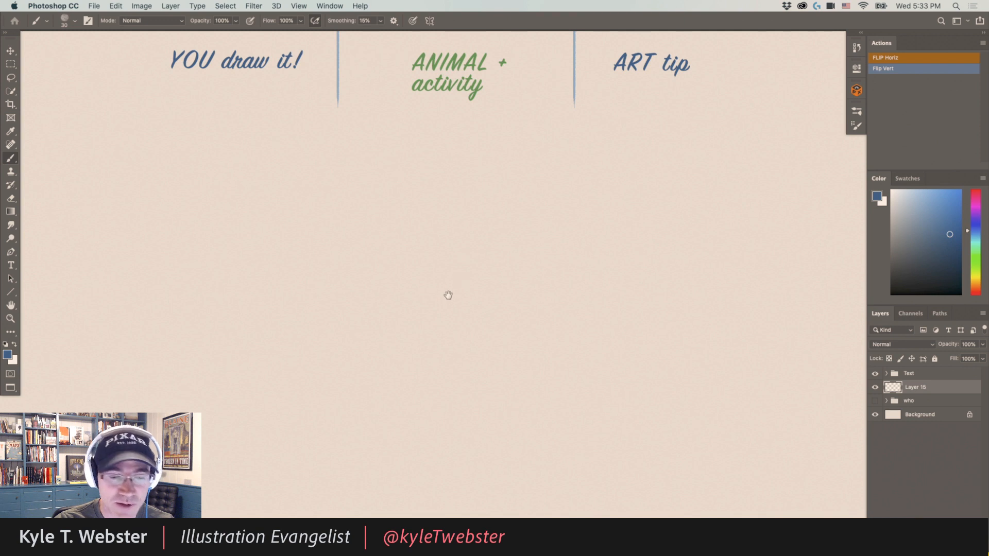
left_click_drag(448, 295, 442, 292)
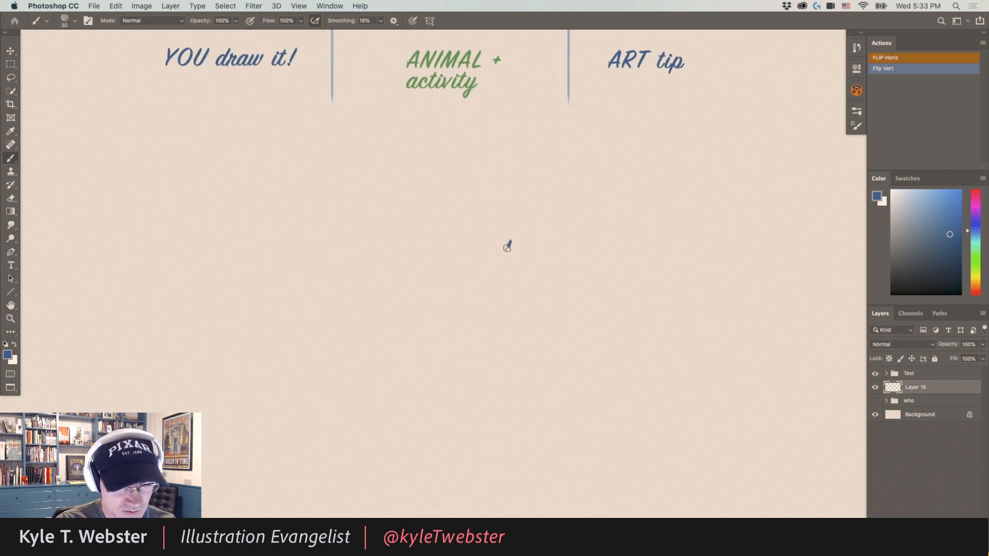
left_click_drag(510, 242, 480, 296)
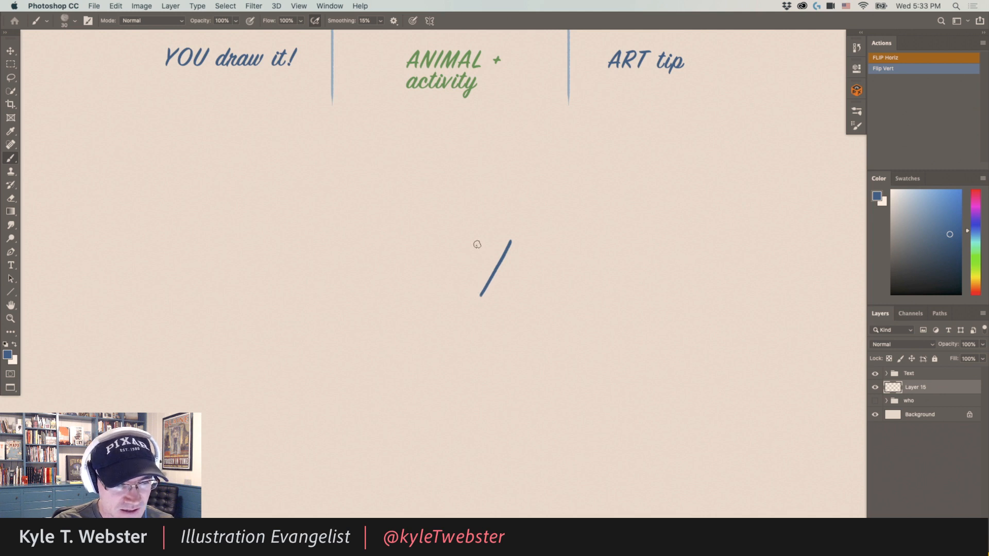
left_click_drag(470, 241, 517, 297)
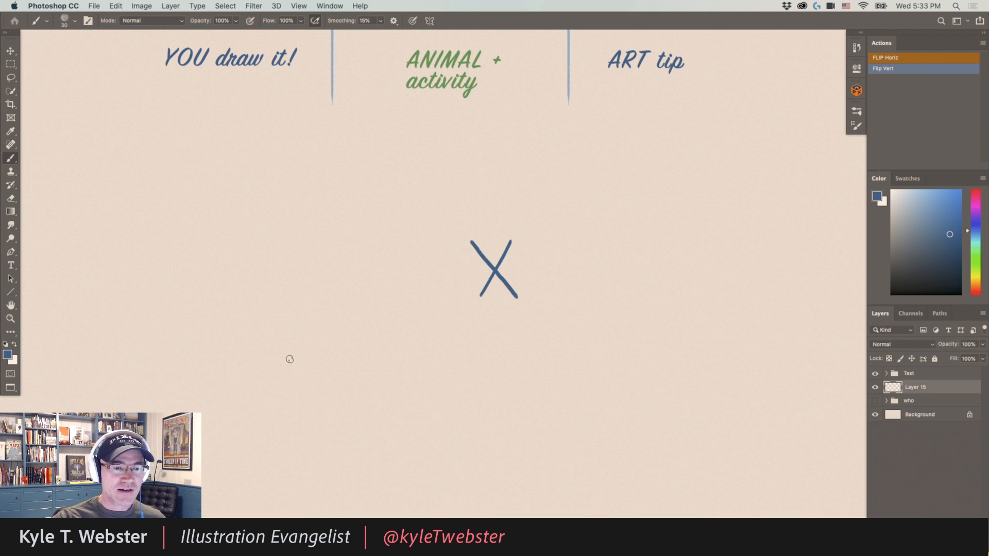
mouse_move(431, 241)
left_mouse_down()
mouse_move(396, 293)
mouse_move(408, 265)
mouse_move(414, 295)
left_mouse_up()
mouse_move(322, 236)
left_mouse_down()
mouse_move(365, 290)
mouse_move(352, 293)
left_mouse_up()
Undo all the strokes of the practice X shapes.
key("super+z")
key("super+z")
key("super+z")
key("super+z")
key("super+z")
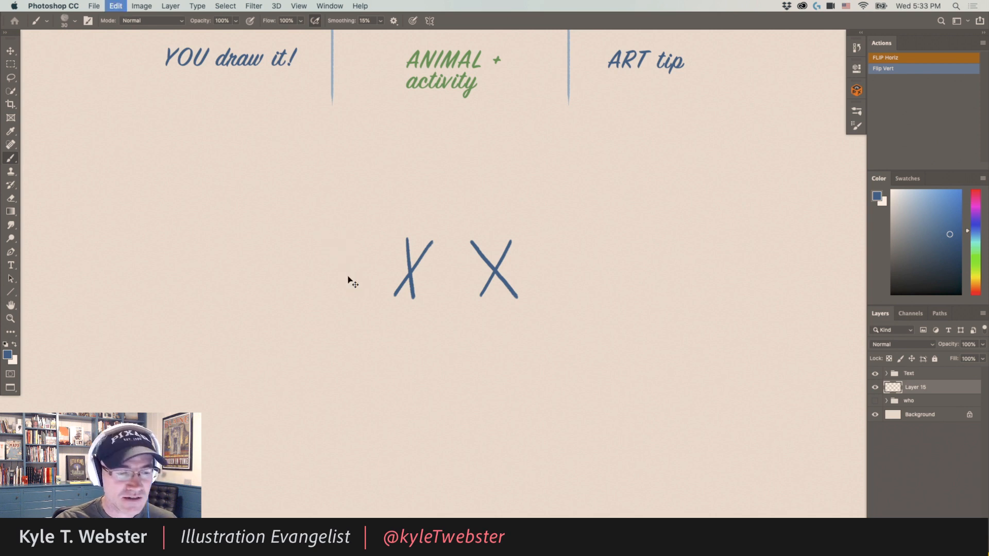
key("super+z")
Draw a single symmetrical blue X near the middle of the canvas and shift it slightly down and to the left.
left_click_drag(501, 231, 460, 288)
left_click_drag(461, 232, 506, 289)
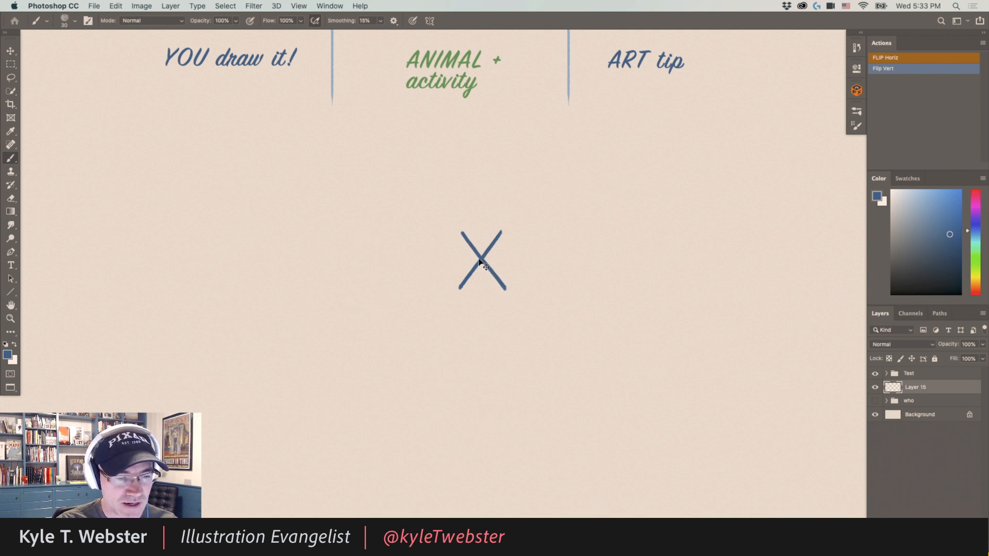
left_click_drag(483, 265, 454, 306)
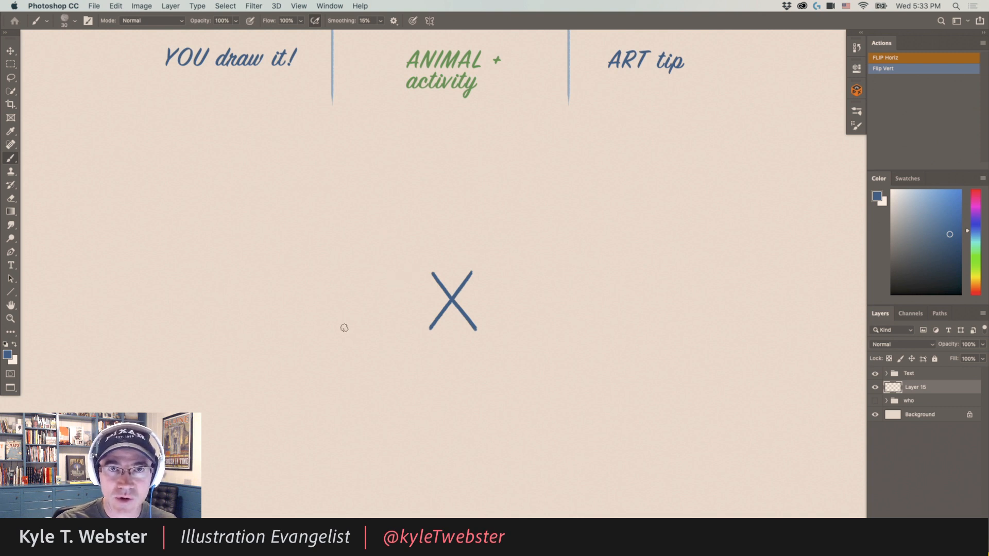
Extend the X's lower ends into long curved body sides and join its upper ends with a pointed peak for the head.
left_click_drag(411, 317, 413, 280)
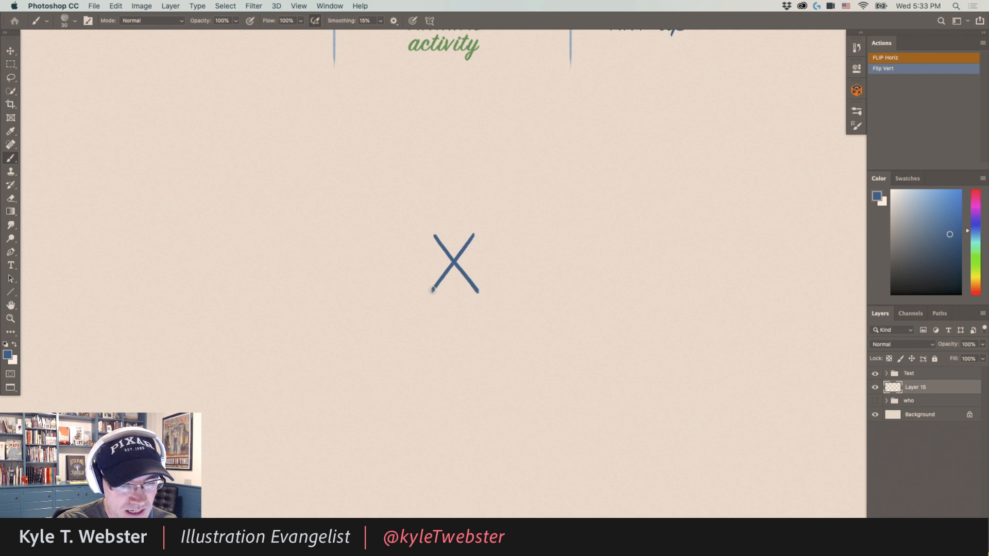
left_click_drag(433, 289, 420, 336)
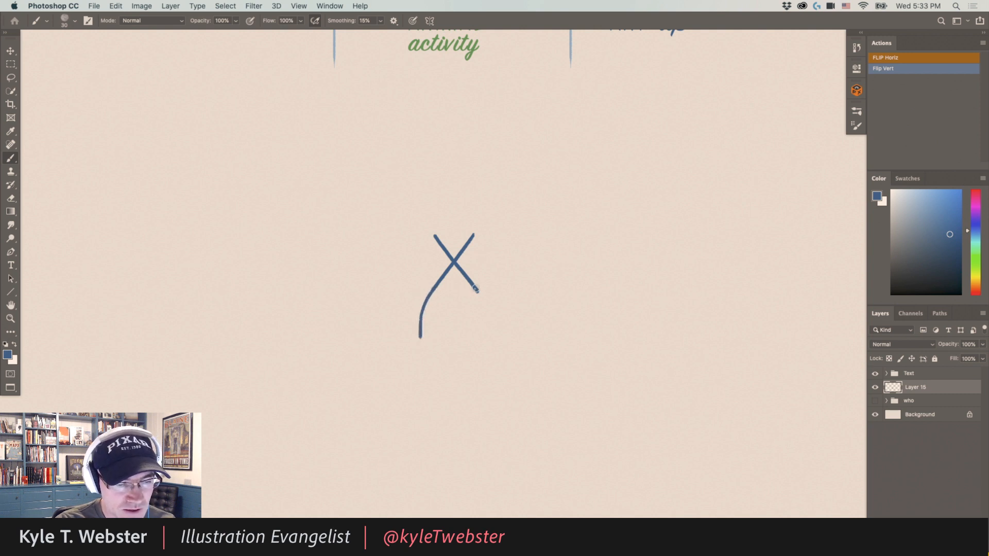
left_click_drag(475, 288, 488, 340)
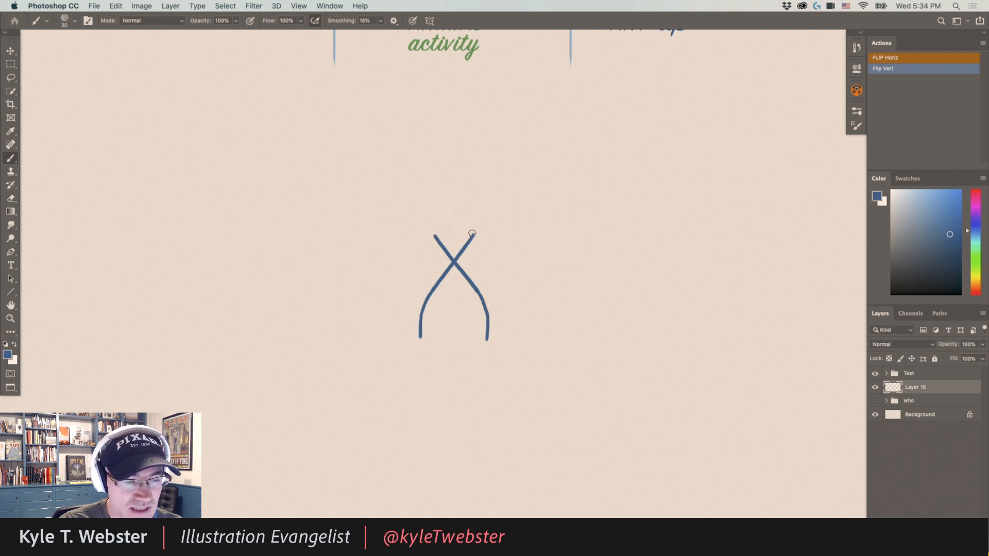
mouse_move(473, 235)
left_mouse_down()
mouse_move(453, 223)
mouse_move(434, 235)
left_mouse_up()
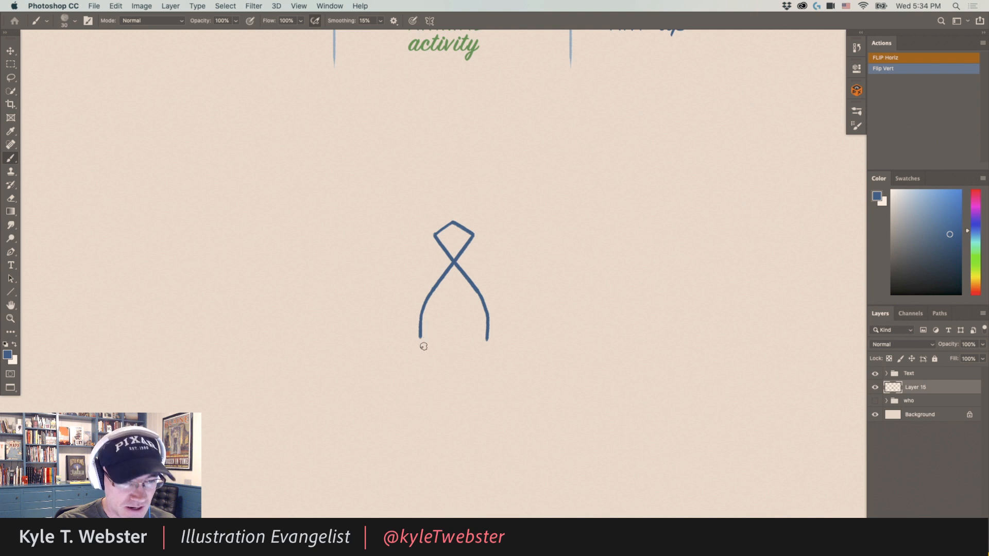
left_click_drag(420, 331, 420, 360)
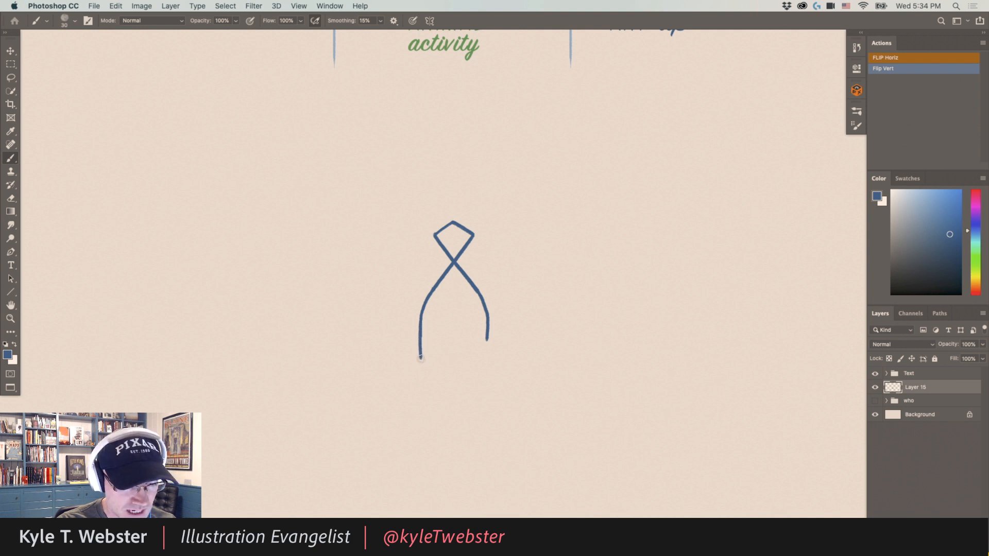
left_click_drag(487, 332, 488, 359)
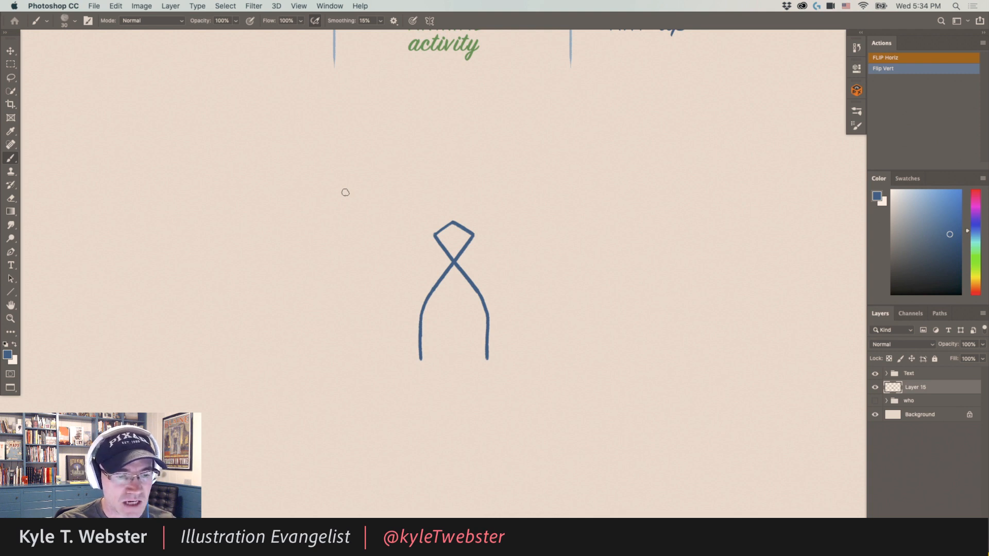
Add two drooping ears by continuing the head's sloping lines outward and closing each one with a curve back to the head.
scroll(433, 260, "up", 5)
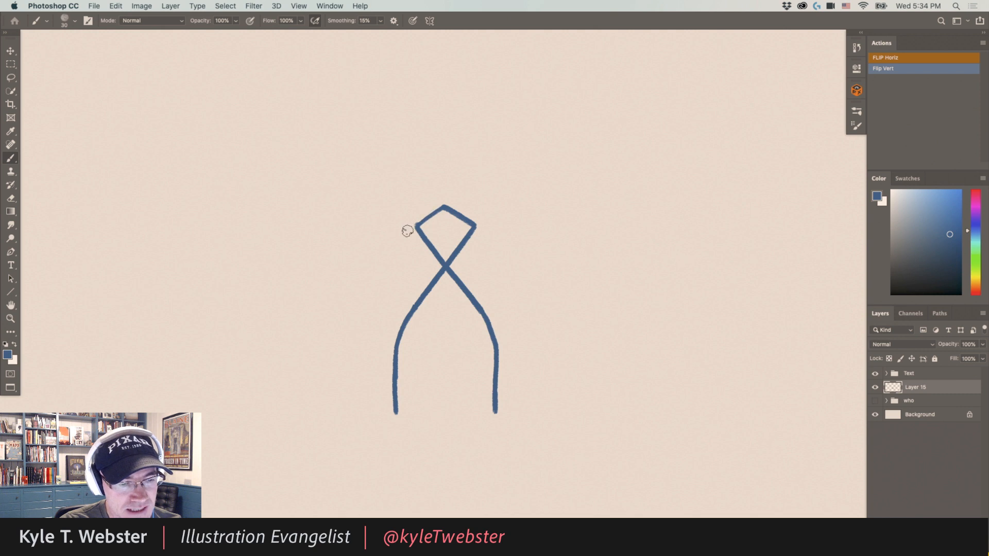
left_click_drag(417, 225, 393, 242)
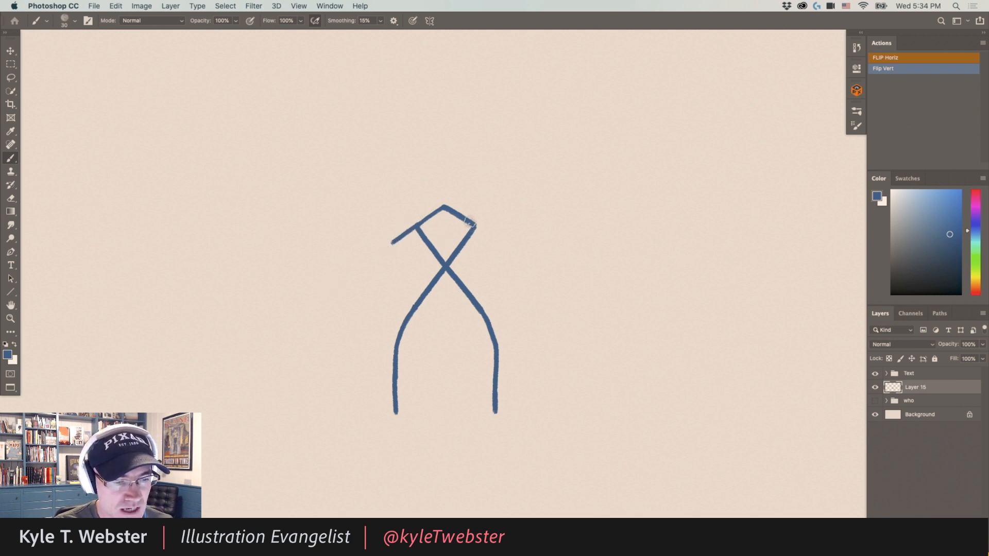
left_click_drag(472, 224, 501, 240)
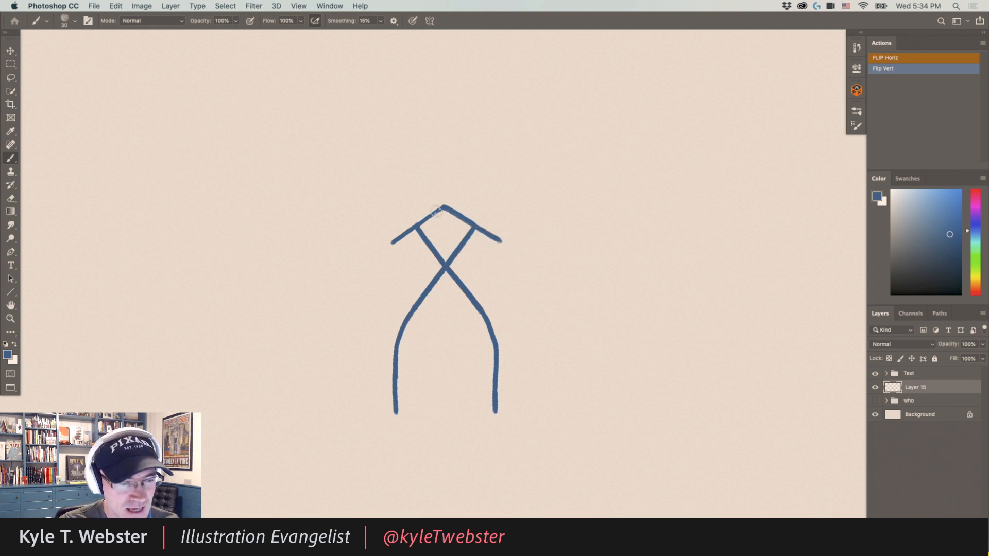
mouse_move(392, 243)
left_mouse_down()
mouse_move(404, 254)
mouse_move(429, 244)
left_mouse_up()
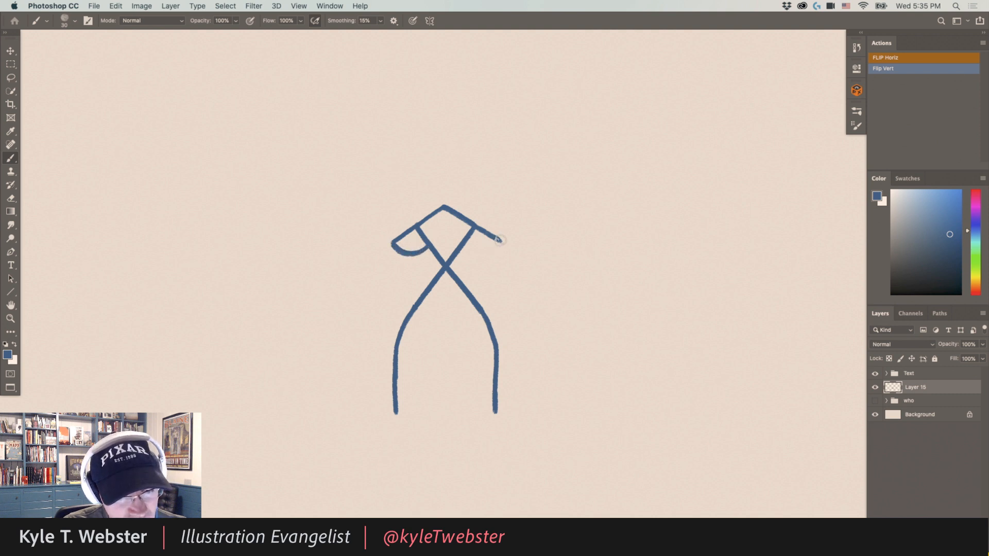
mouse_move(501, 240)
left_mouse_down()
mouse_move(479, 253)
mouse_move(461, 247)
left_mouse_up()
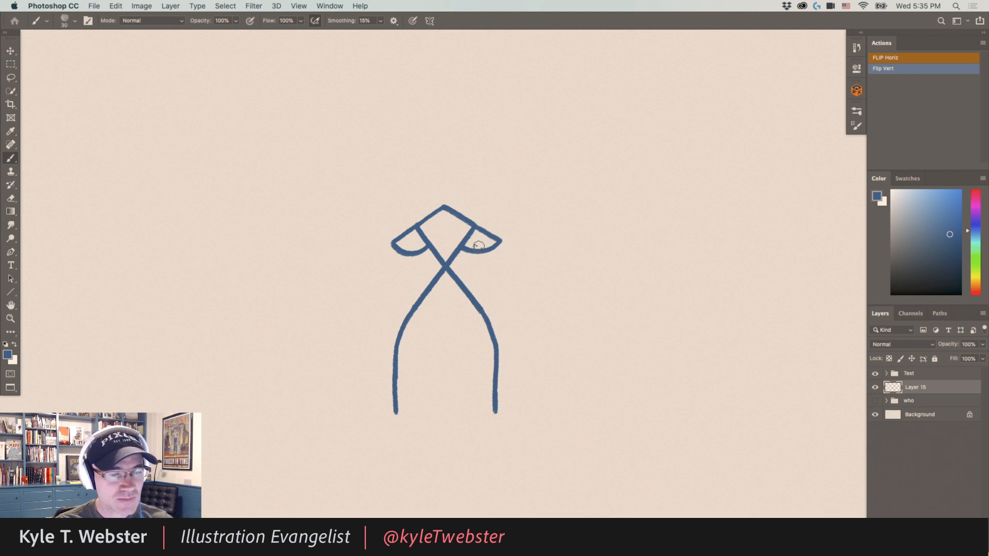
Close the body with a straight base line and draw a small nose, a centre line and a curved smile in the head.
left_click_drag(361, 260, 352, 238)
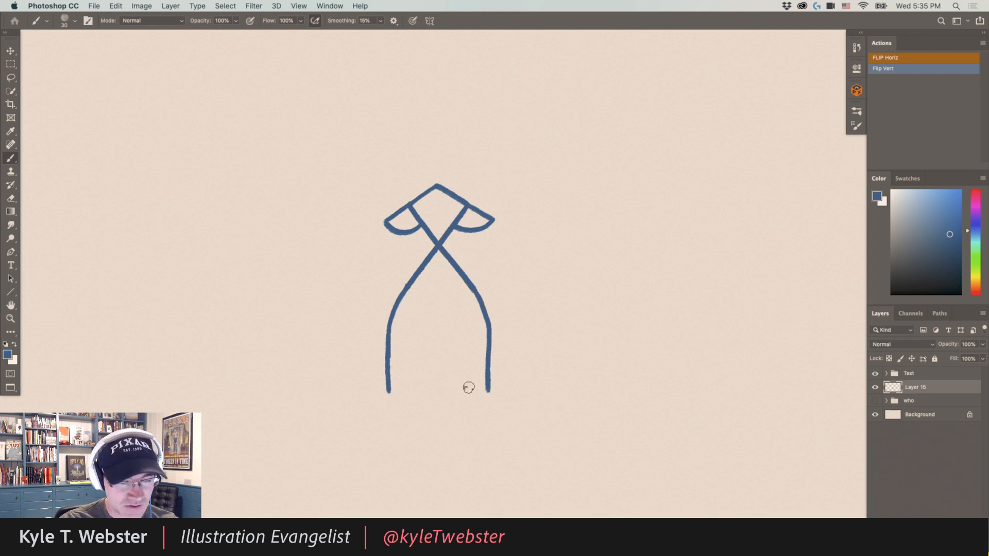
left_click_drag(486, 391, 394, 393)
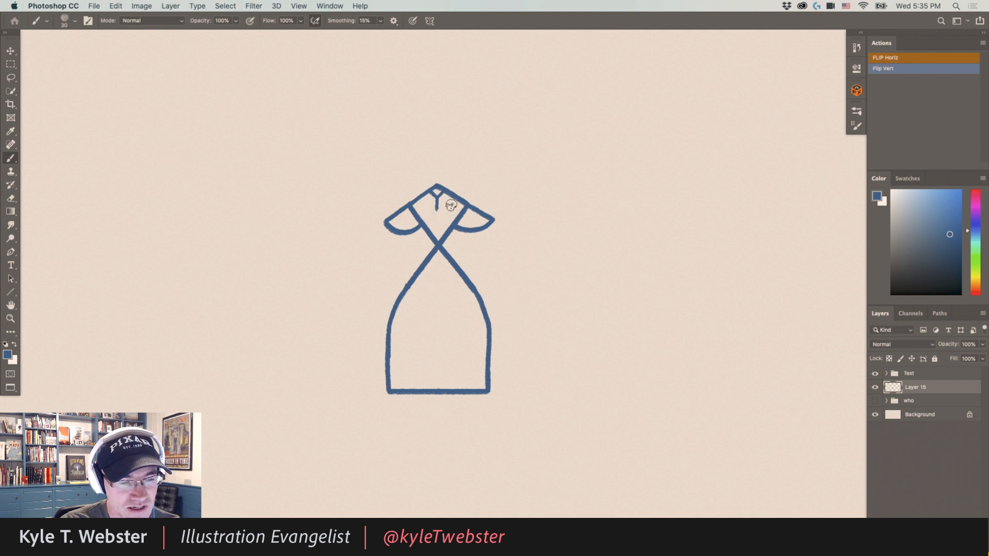
left_click_drag(451, 205, 421, 205)
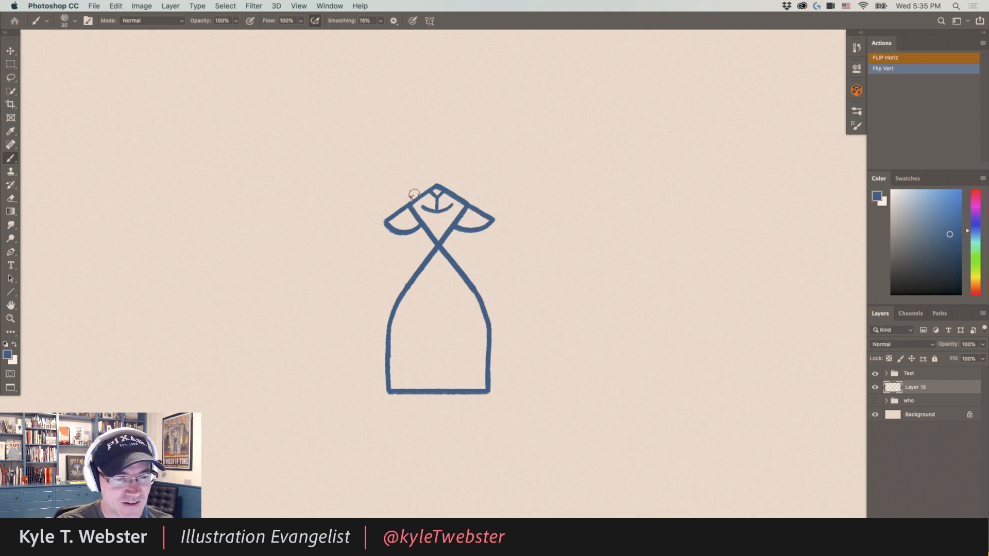
Draw the dog's front legs inside the body with two curved outer lines, a short crossbar near the base and a vertical centre line.
scroll(401, 272, "down", 3)
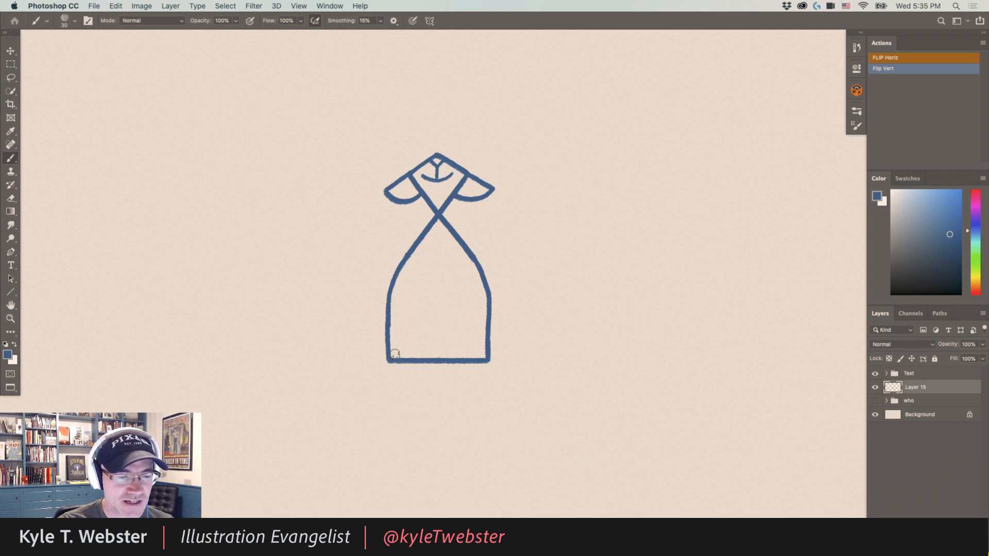
scroll(346, 241, "down", 1)
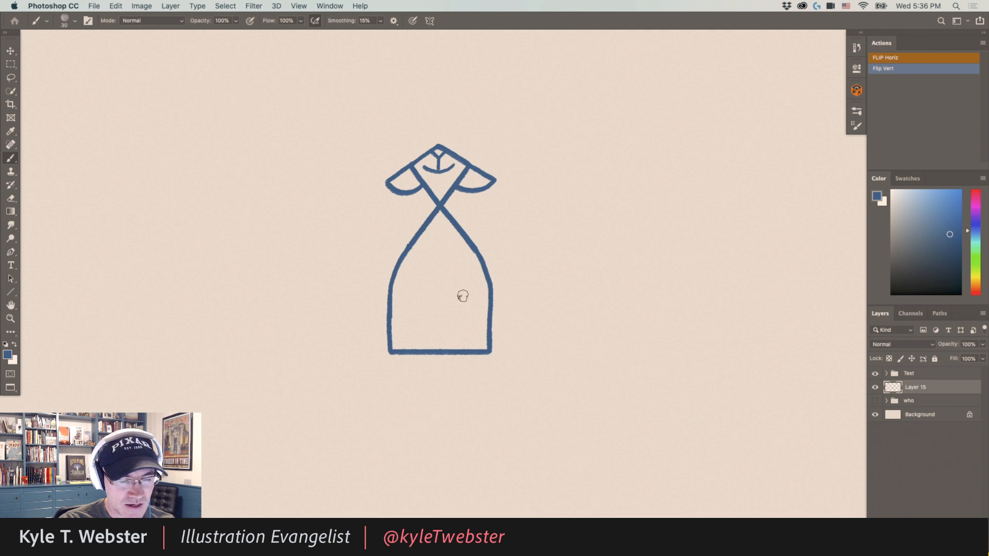
left_click_drag(468, 276, 451, 342)
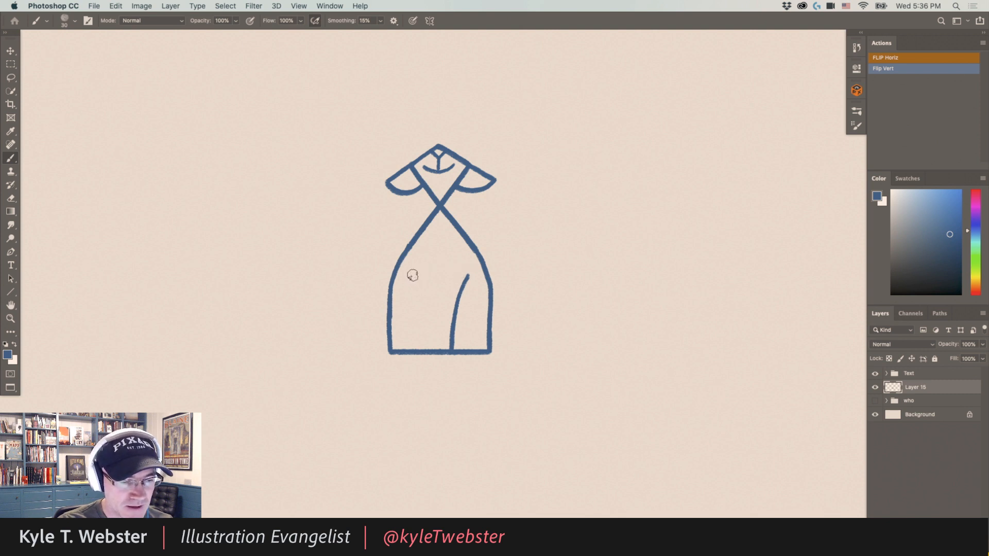
left_click_drag(412, 275, 428, 345)
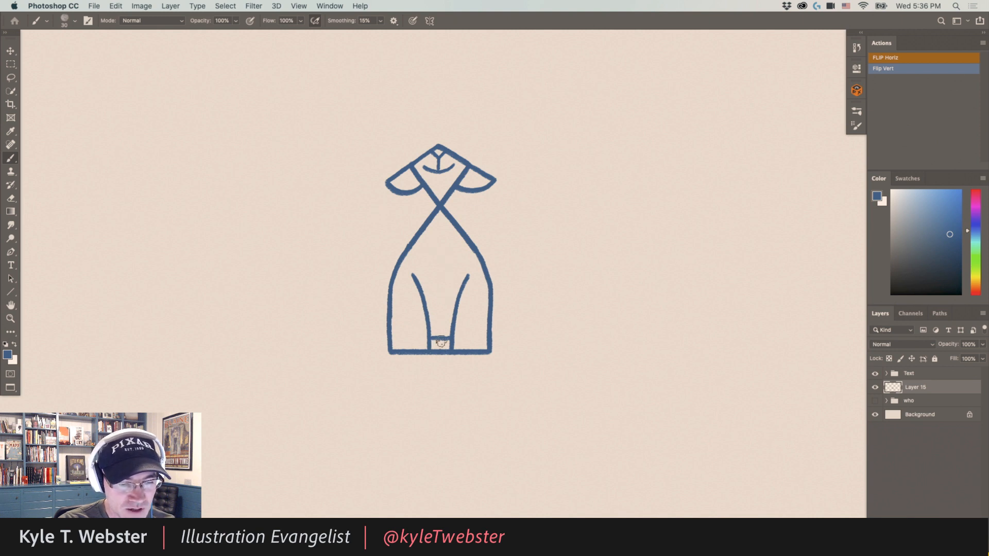
left_click_drag(439, 352, 439, 282)
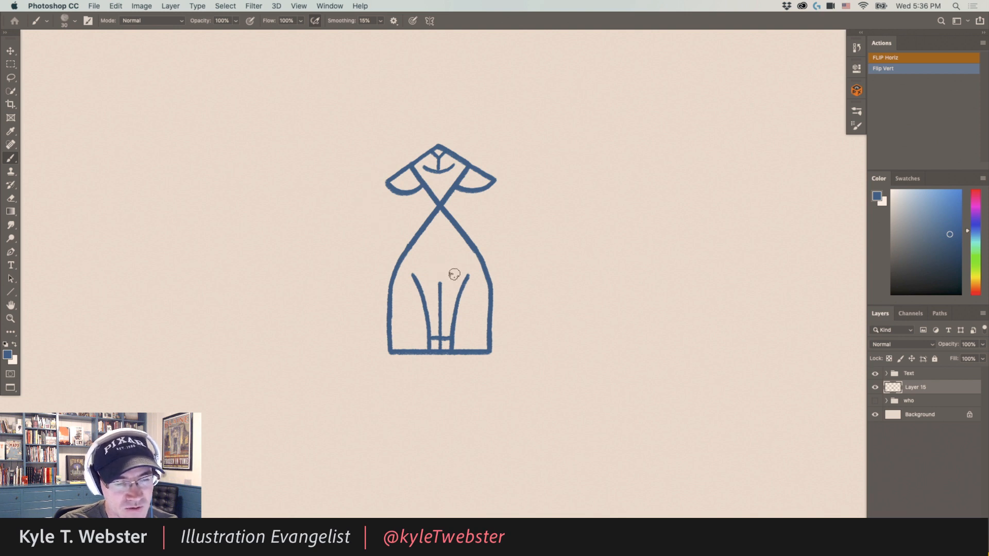
Draw a jagged fur tuft above the front legs and arched hind legs with small rounded paws on both sides of the body.
left_click_drag(458, 270, 426, 283)
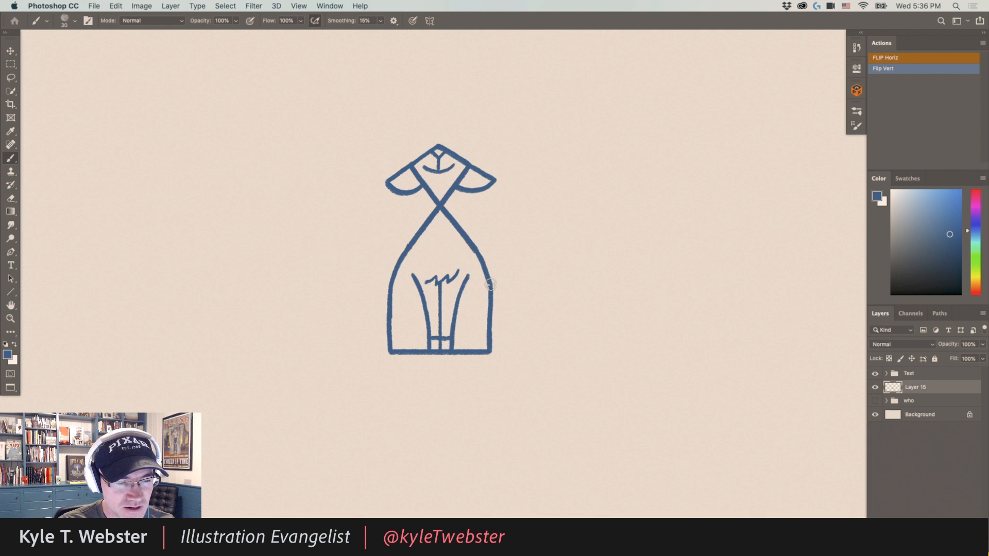
mouse_move(487, 282)
left_mouse_down()
mouse_move(464, 303)
mouse_move(460, 354)
left_mouse_up()
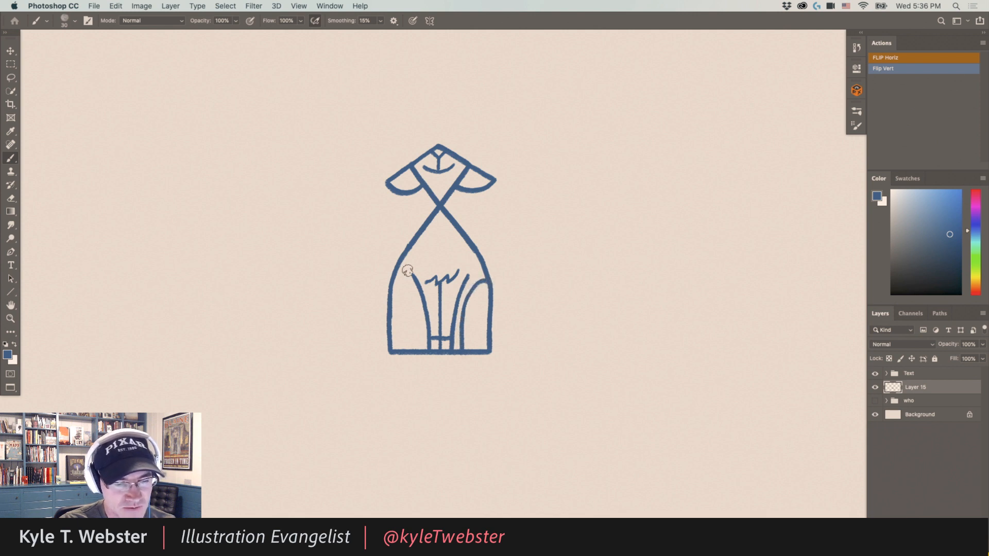
mouse_move(392, 283)
left_mouse_down()
mouse_move(416, 303)
mouse_move(418, 355)
left_mouse_up()
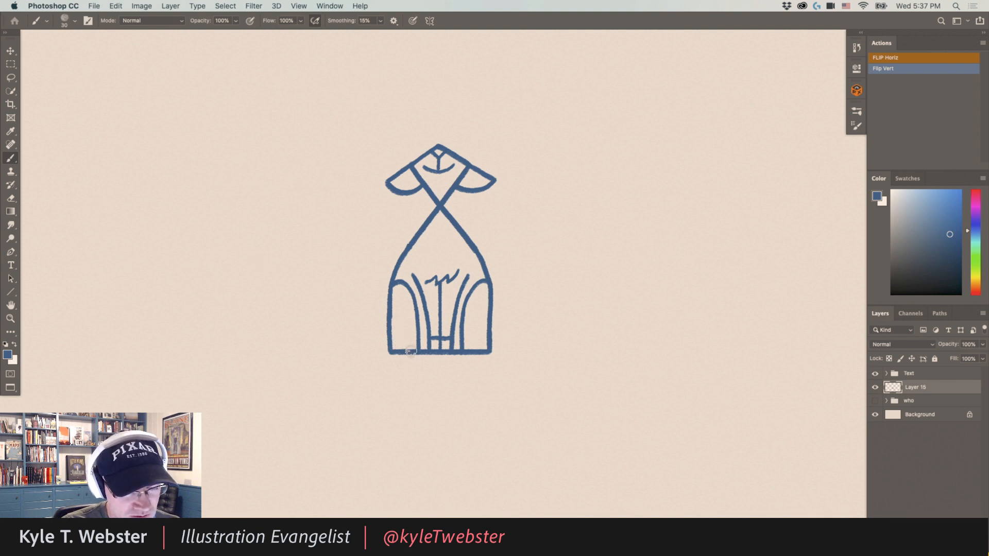
left_click_drag(409, 351, 401, 343)
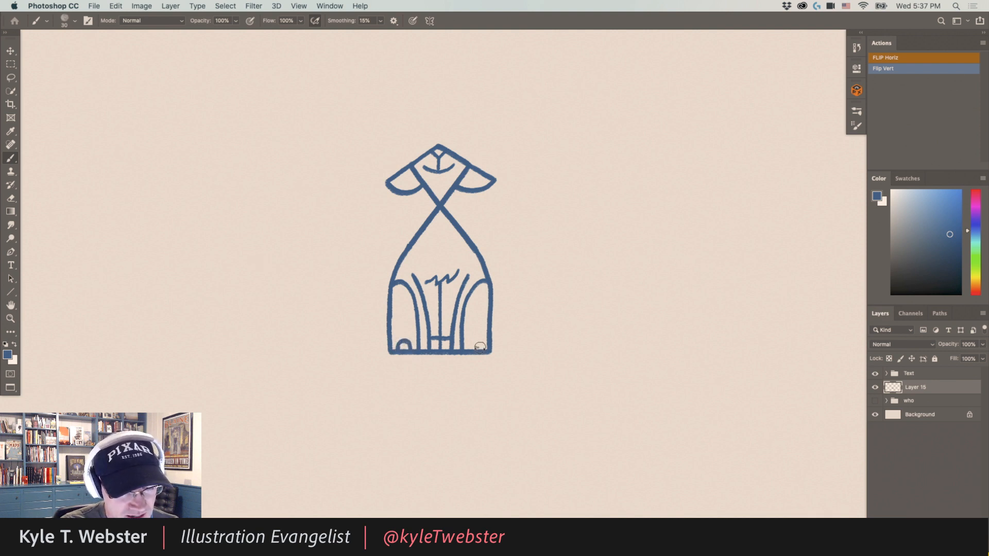
left_click_drag(480, 351, 478, 341)
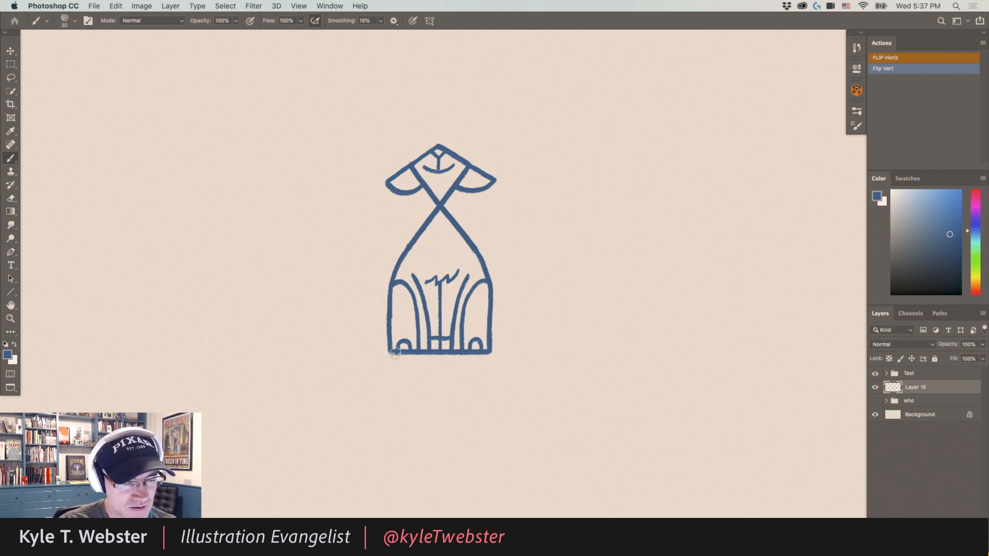
Draw a long tail curving out and up from the body's left base and two whiskers on each side of the nose.
mouse_move(394, 352)
left_mouse_down()
mouse_move(351, 352)
mouse_move(331, 333)
mouse_move(324, 264)
mouse_move(343, 249)
left_mouse_up()
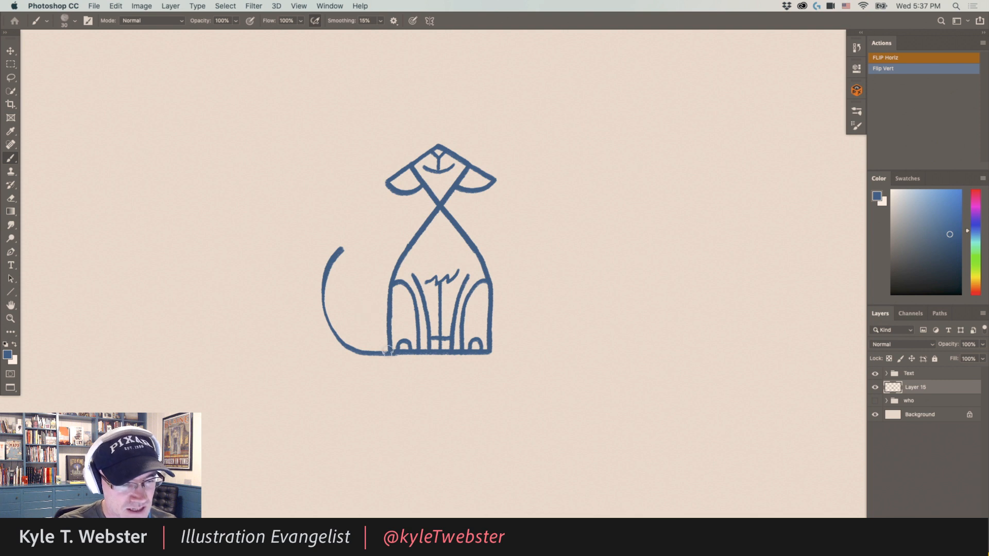
left_click_drag(325, 335, 322, 387)
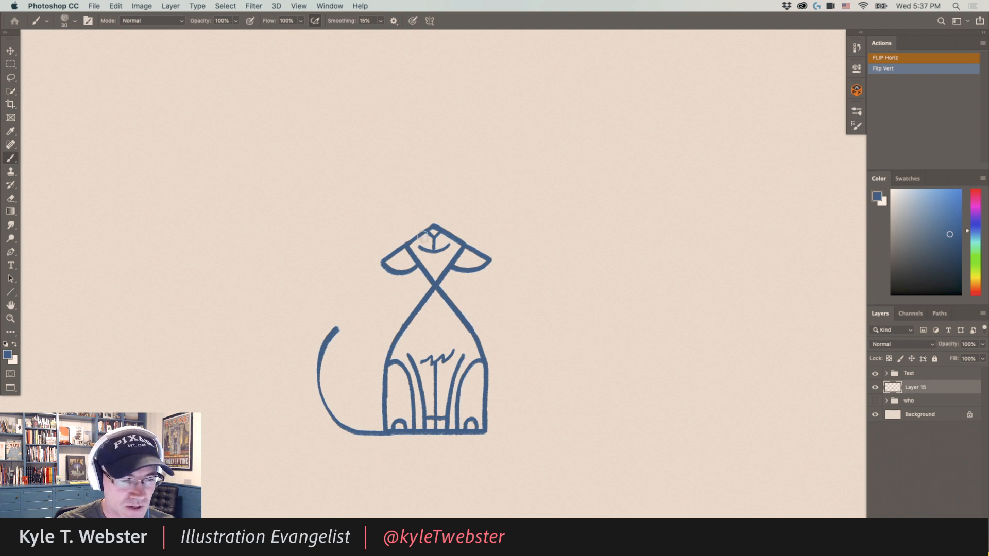
mouse_move(424, 241)
left_mouse_down()
mouse_move(394, 212)
mouse_move(391, 225)
mouse_move(468, 222)
left_mouse_up()
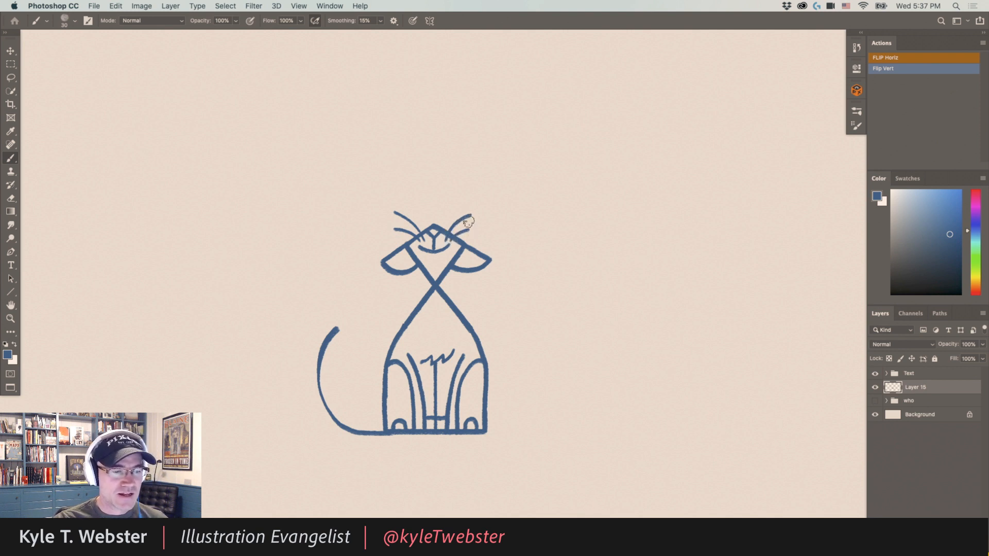
Draw a butterfly with four looped wings and two antennae above the dog's head, with a looping flight trail to its right.
scroll(325, 324, "up", 3)
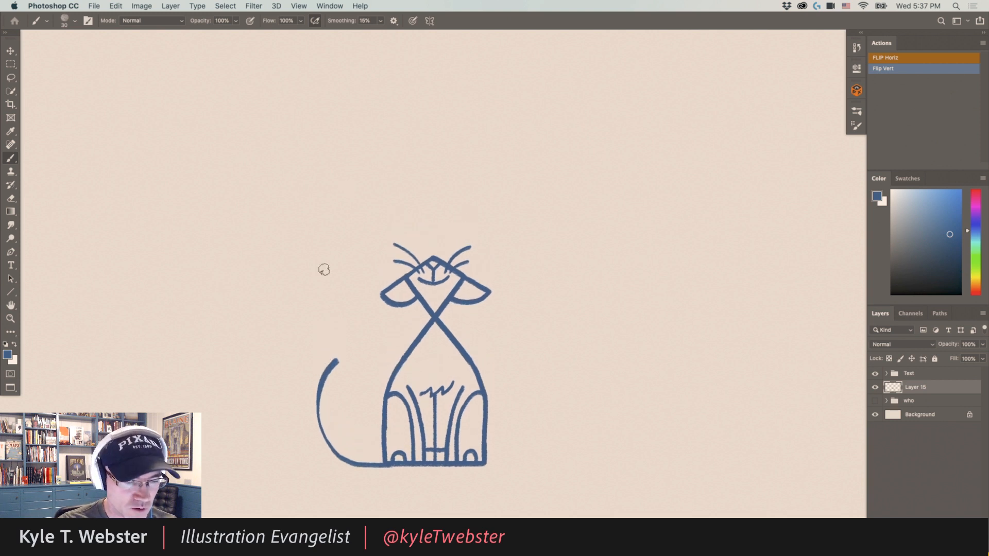
left_click_drag(317, 280, 323, 309)
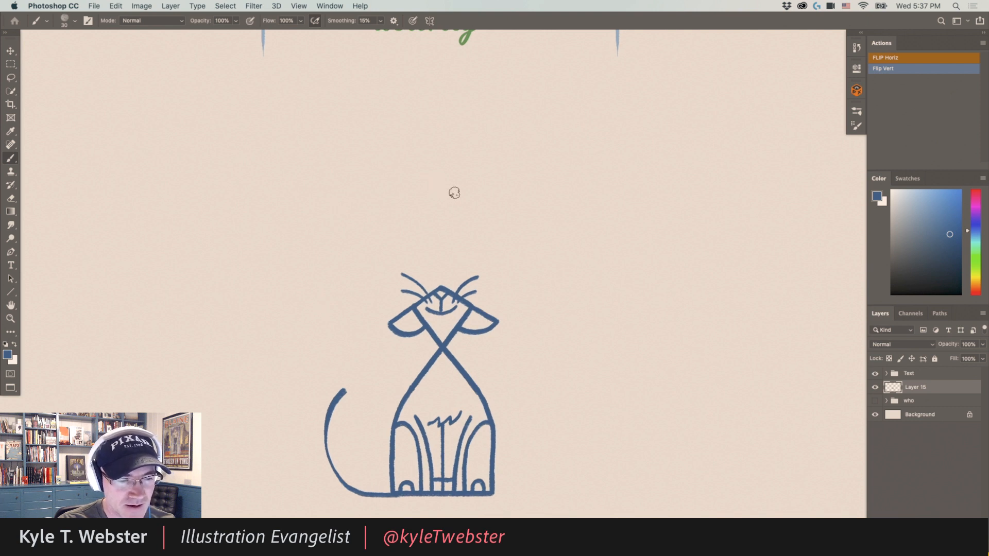
left_click_drag(455, 194, 427, 172)
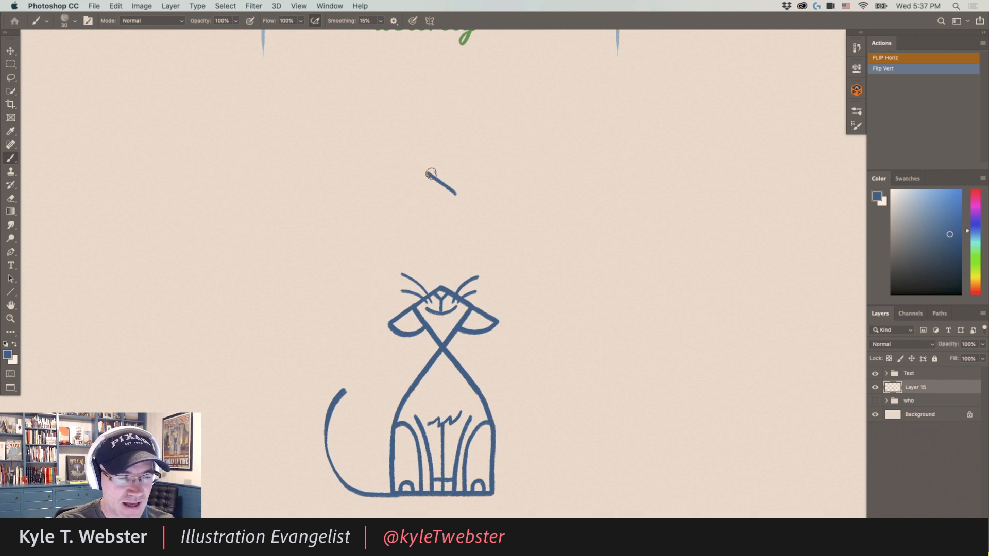
mouse_move(428, 173)
left_mouse_down()
mouse_move(424, 149)
mouse_move(416, 166)
mouse_move(410, 152)
left_mouse_up()
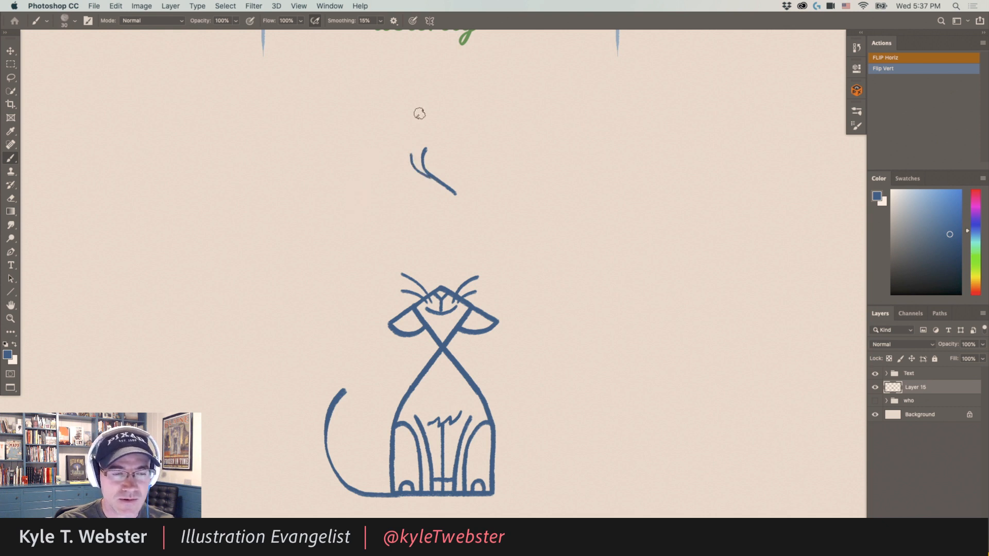
mouse_move(437, 179)
left_mouse_down()
mouse_move(445, 144)
mouse_move(449, 177)
mouse_move(440, 178)
mouse_move(452, 173)
mouse_move(470, 187)
mouse_move(411, 199)
mouse_move(428, 207)
mouse_move(440, 183)
mouse_move(442, 208)
mouse_move(461, 206)
mouse_move(451, 195)
left_mouse_up()
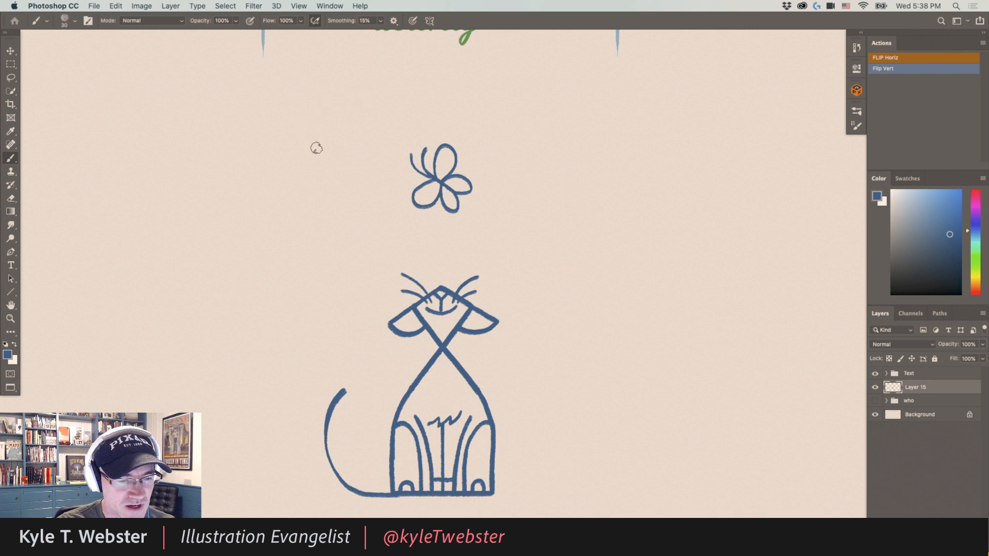
left_click_drag(360, 246, 294, 258)
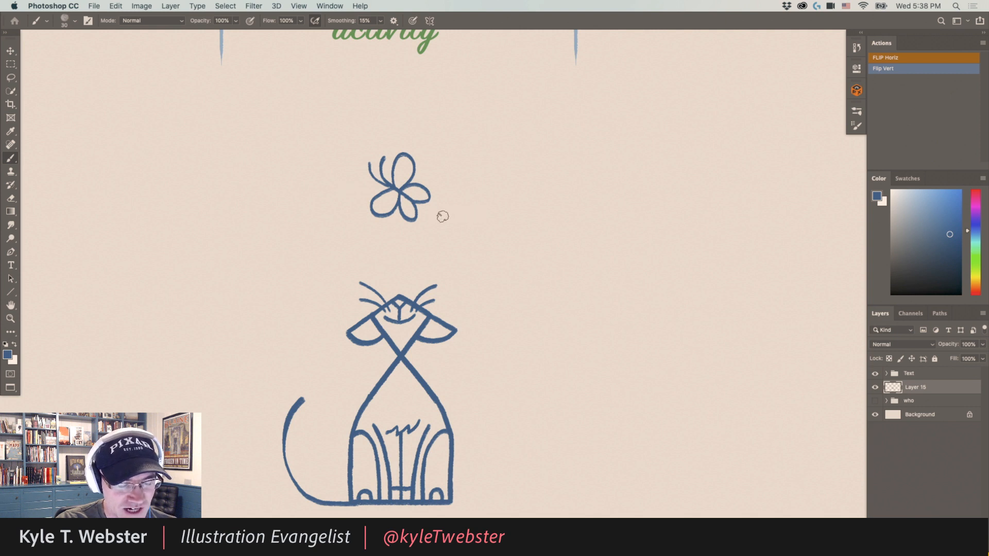
mouse_move(442, 216)
left_mouse_down()
mouse_move(490, 220)
mouse_move(502, 201)
mouse_move(502, 214)
mouse_move(530, 205)
left_mouse_up()
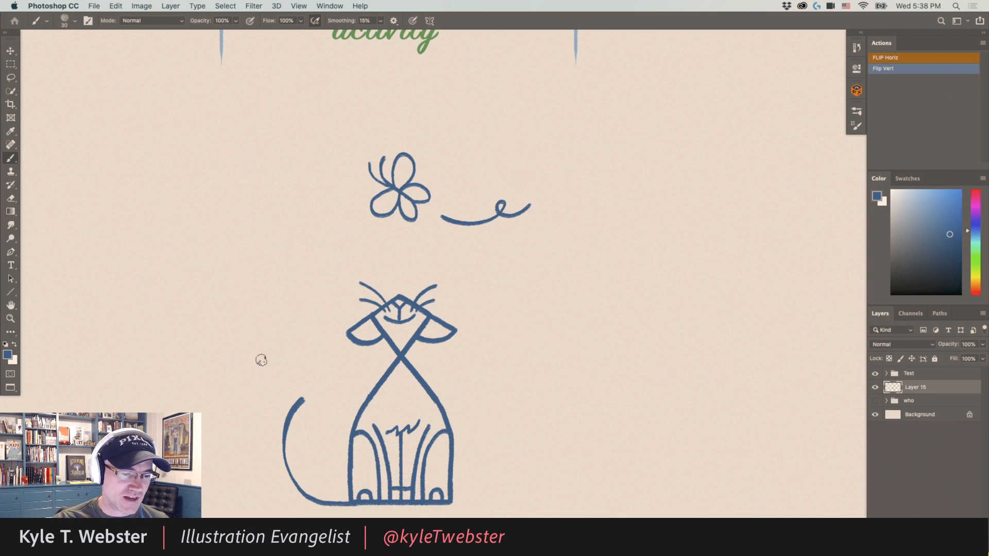
Add short, spaced grass strokes on the ground at both sides of the dog.
mouse_move(270, 337)
left_mouse_down()
mouse_move(301, 307)
mouse_move(289, 306)
left_mouse_up()
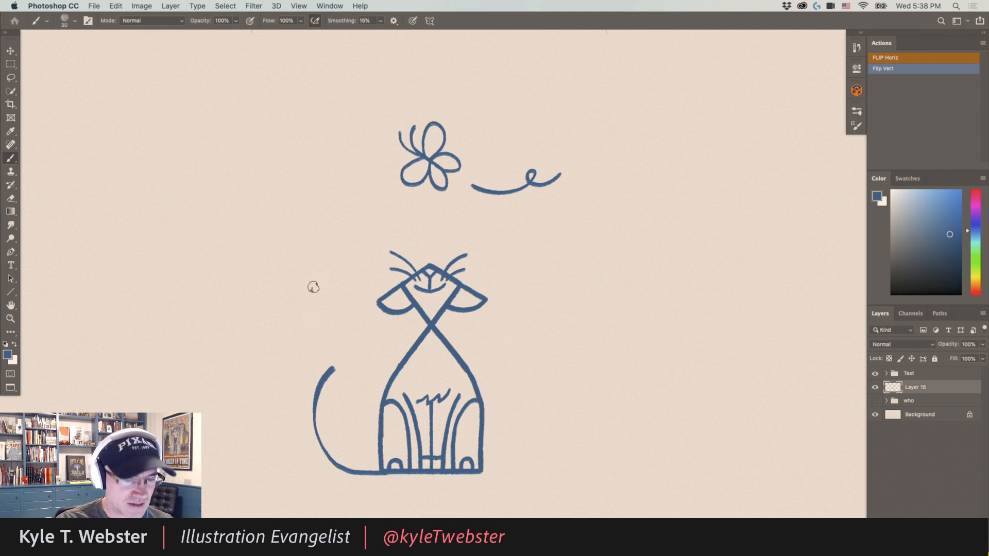
left_click_drag(300, 314, 292, 311)
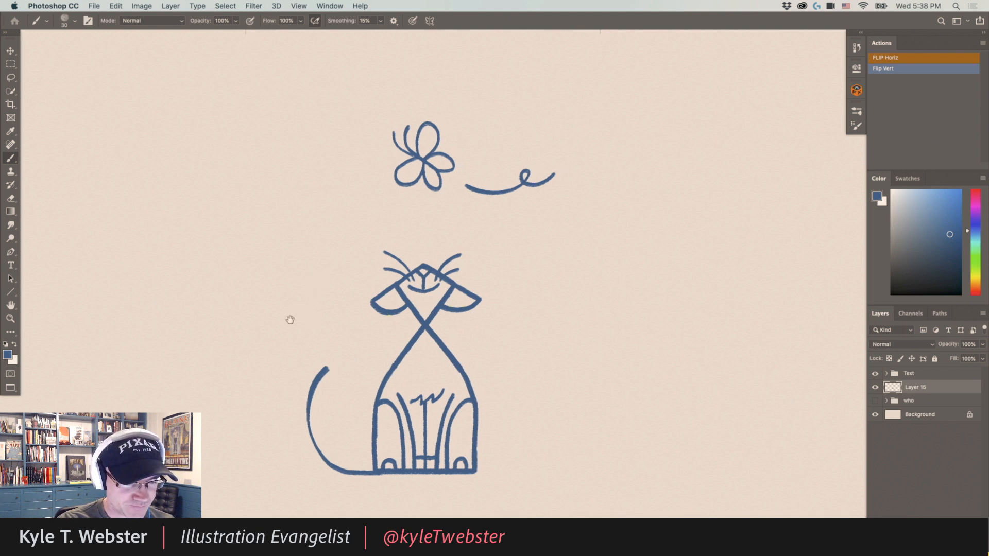
left_click_drag(290, 321, 294, 276)
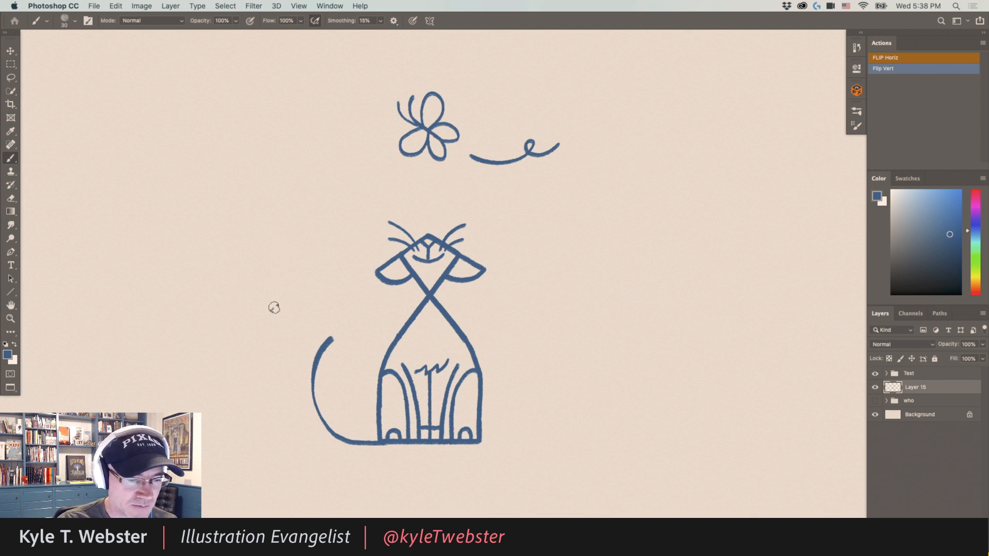
mouse_move(499, 428)
left_mouse_down()
mouse_move(498, 441)
mouse_move(532, 443)
left_mouse_up()
left_click_drag(554, 433, 549, 442)
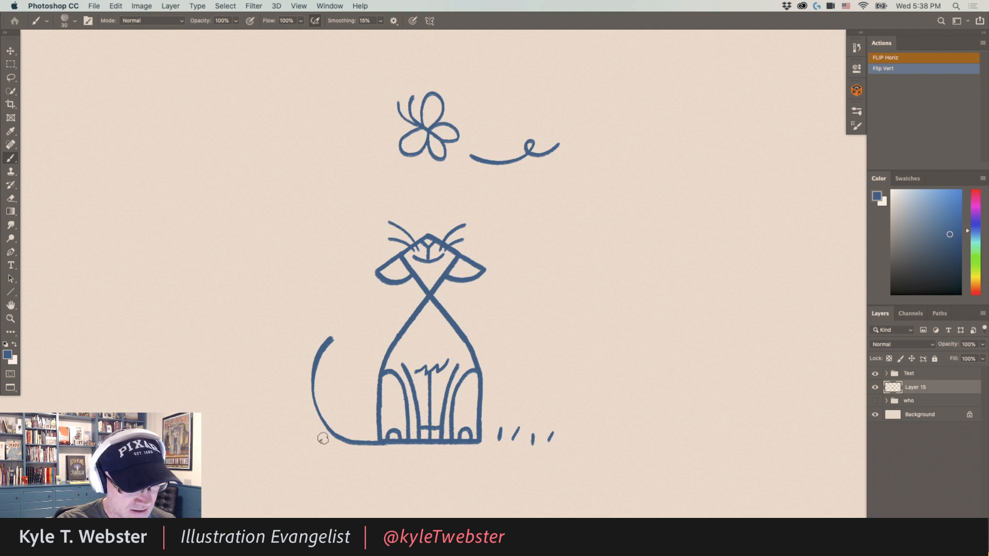
left_click_drag(320, 434, 286, 441)
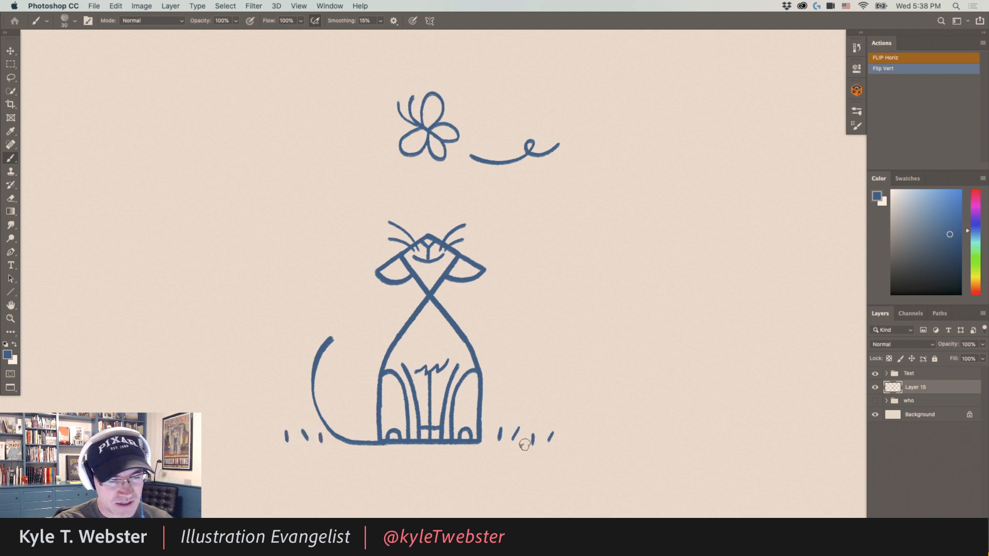
left_click_drag(567, 431, 565, 439)
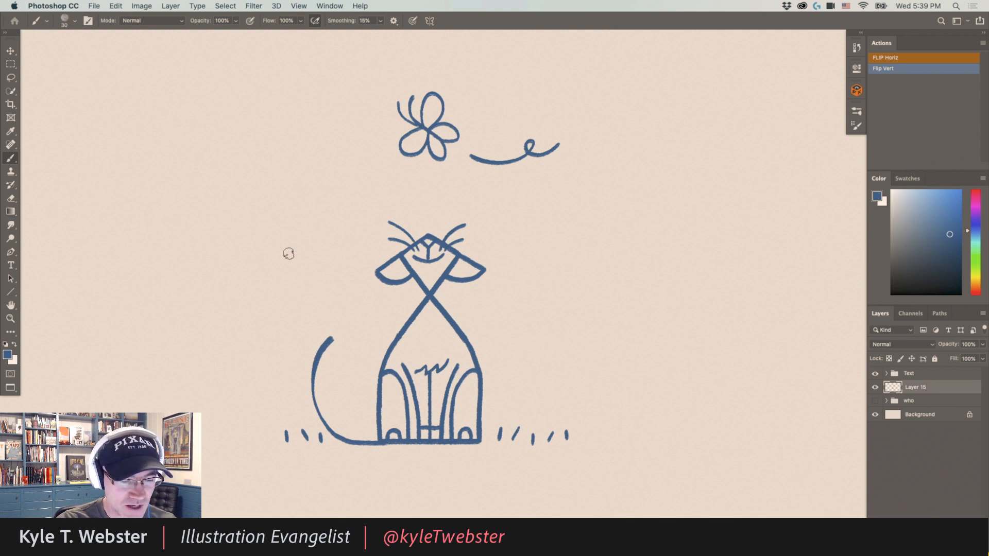
Draw a tree stump to the right of the dog with a flat top, short vertical bark lines and a small side branch.
mouse_move(508, 427)
left_mouse_down()
mouse_move(515, 365)
mouse_move(605, 362)
left_mouse_up()
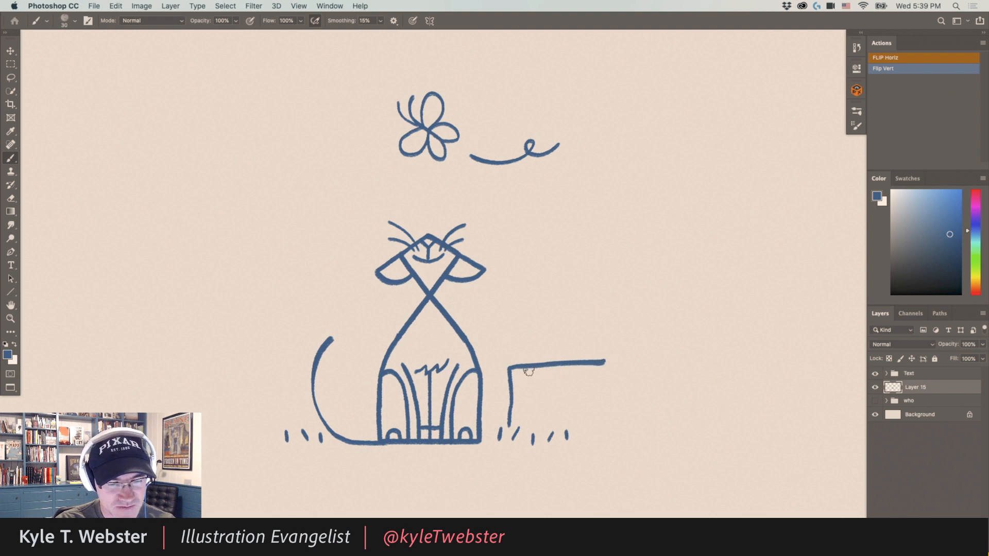
mouse_move(526, 369)
left_mouse_down()
mouse_move(536, 412)
mouse_move(546, 416)
mouse_move(552, 381)
mouse_move(567, 396)
left_mouse_up()
mouse_move(605, 361)
left_mouse_down()
mouse_move(604, 398)
mouse_move(627, 370)
mouse_move(604, 397)
mouse_move(626, 388)
mouse_move(603, 415)
left_mouse_up()
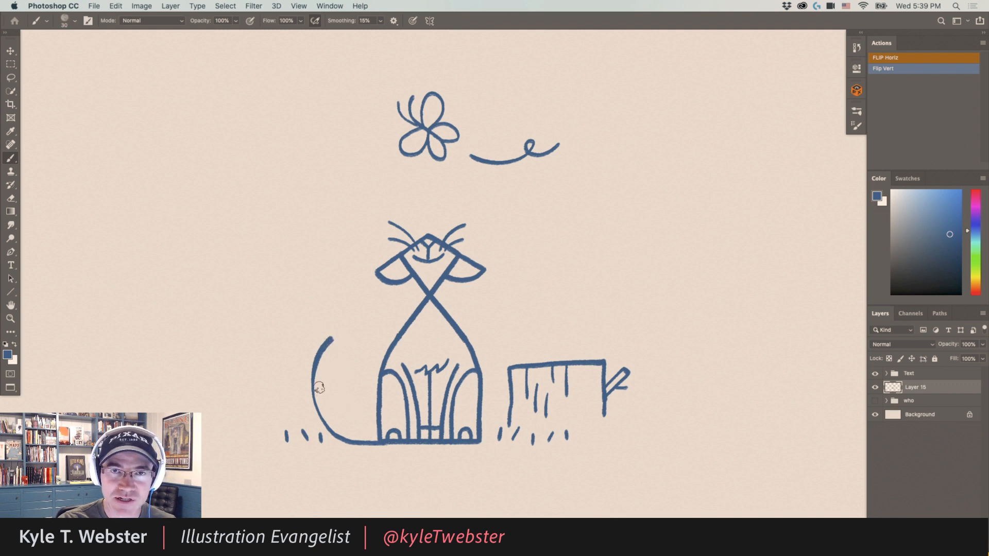
Move the whole dog drawing to the lower right of the canvas, beneath and to the right of the "ART tip" heading.
left_click(324, 323, "alt")
left_click_drag(271, 336, 267, 327)
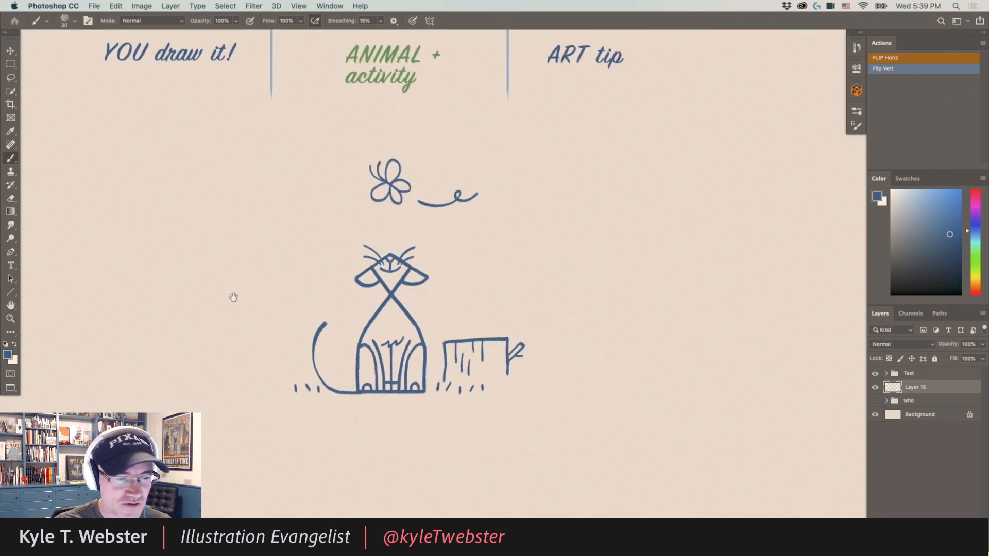
left_click_drag(216, 304, 187, 302)
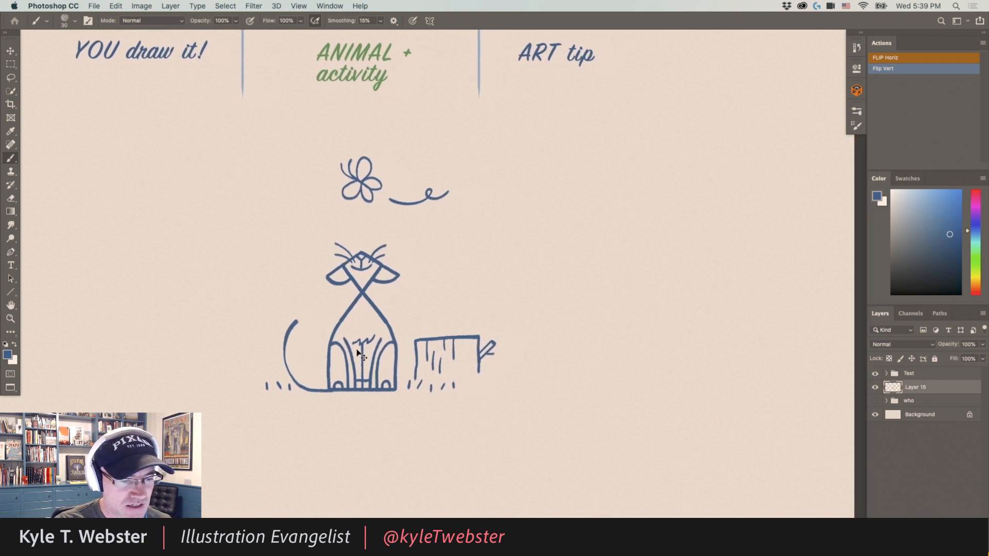
left_click_drag(359, 355, 687, 406)
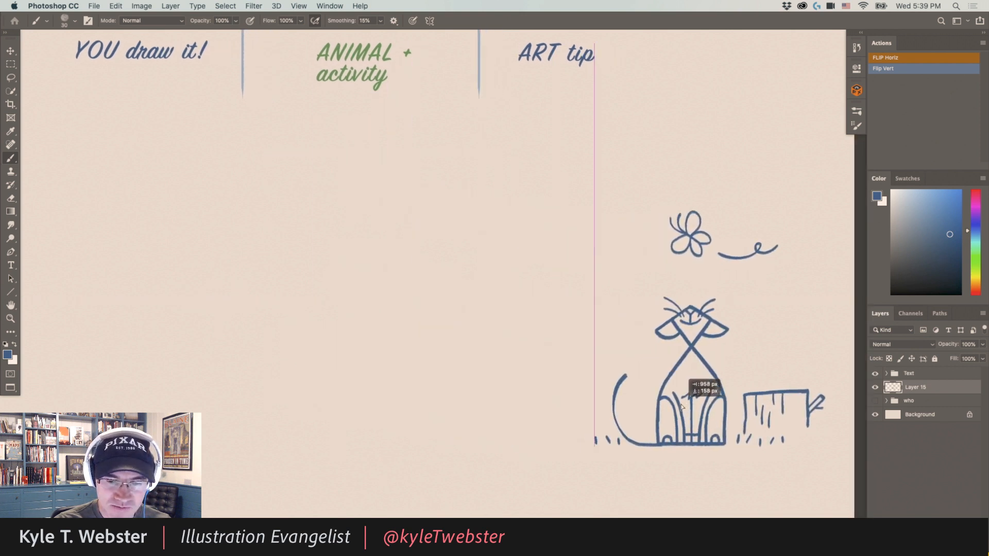
left_click(391, 355, "alt")
left_click_drag(361, 364, 440, 353)
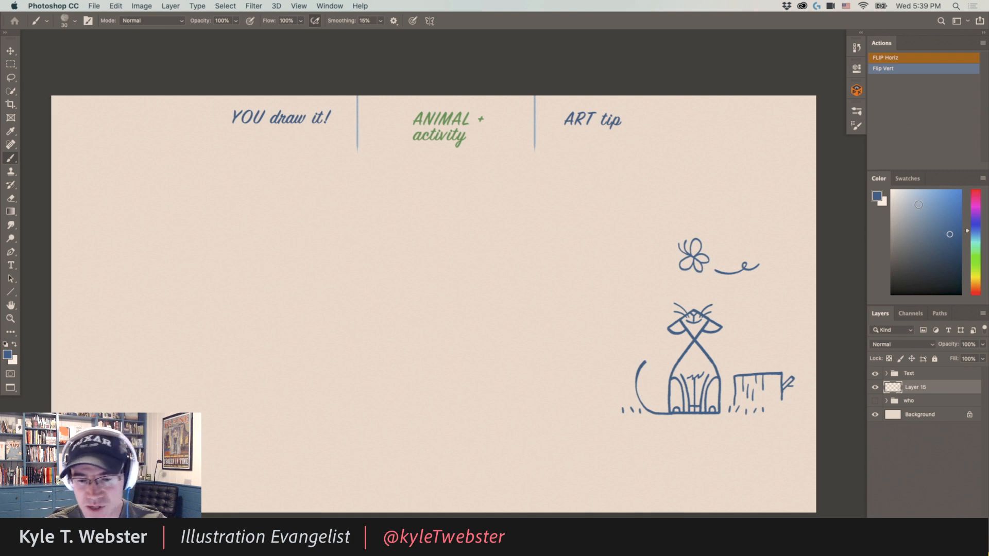
Choose a lighter blue as the drawing colour and add a new empty layer above the dog drawing's layer.
left_click(920, 199)
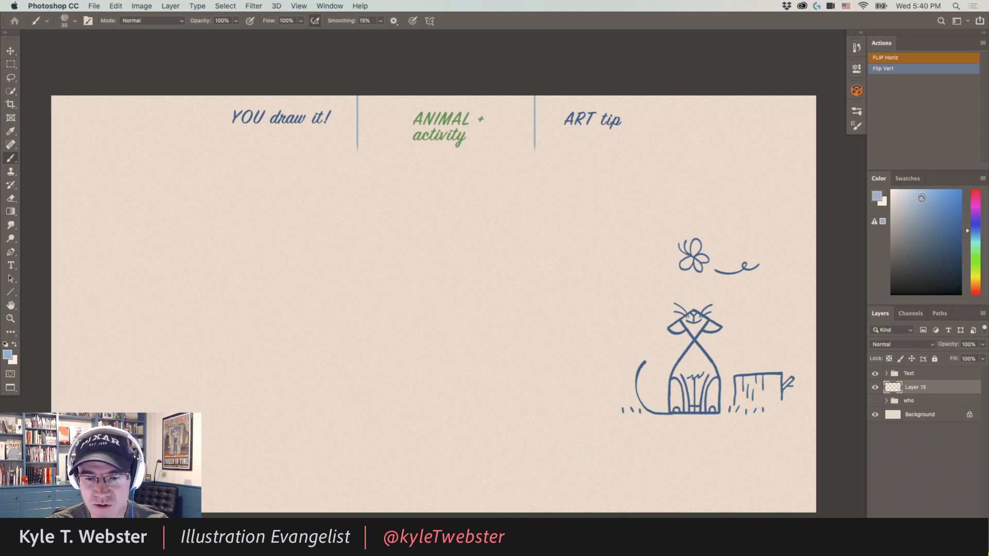
key("alt+shift+super+n")
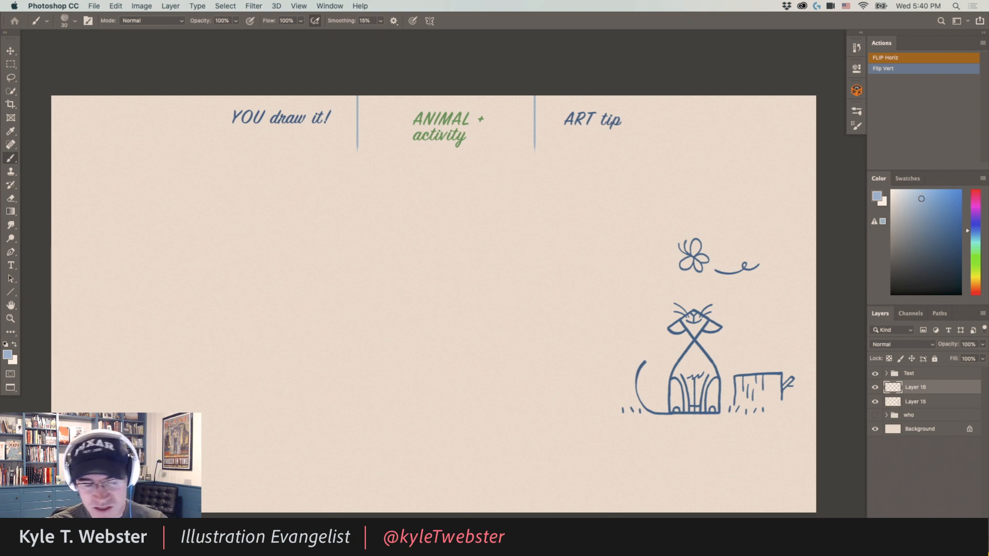
mouse_move(390, 225)
left_mouse_down()
mouse_move(436, 308)
mouse_move(277, 265)
mouse_move(358, 348)
mouse_move(283, 326)
mouse_move(265, 379)
mouse_move(304, 404)
mouse_move(235, 412)
left_mouse_up()
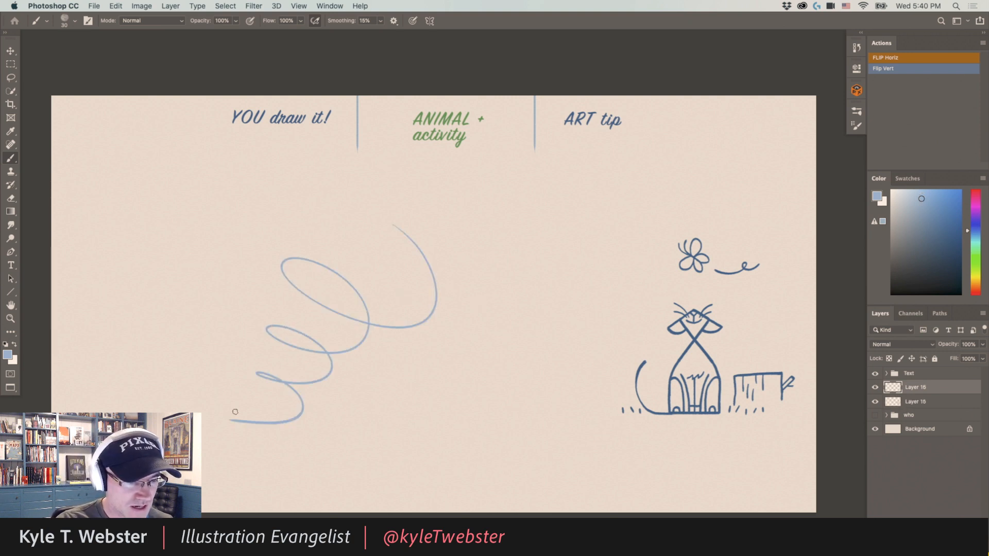
left_click(301, 415, "super")
key("super+z")
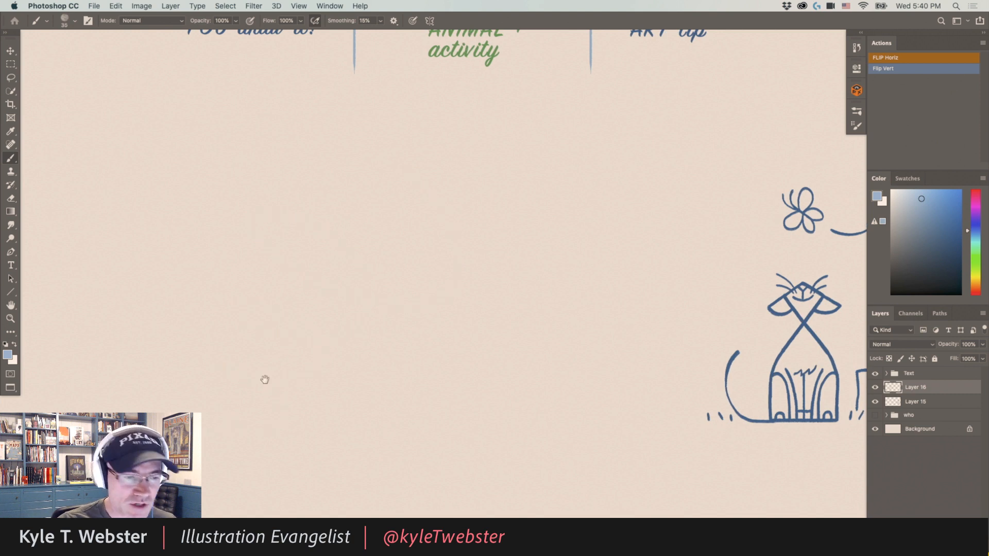
Sketch a long-snouted animal head tilted upward on a thick neck, with the first shoulder lines, below the "ANIMAL + activity" heading.
left_click_drag(264, 380, 252, 412)
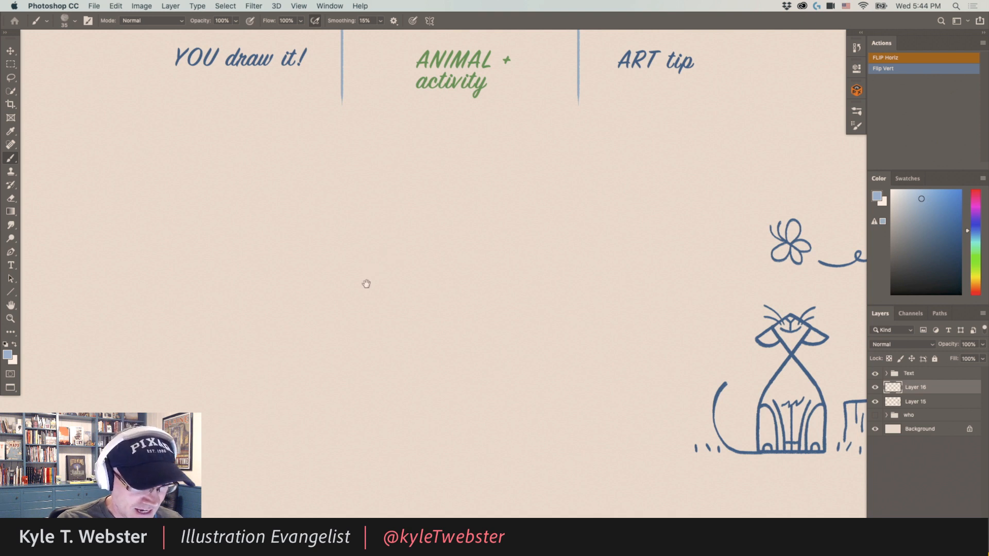
scroll(366, 282, "down", 2)
scroll(366, 283, "left", 2)
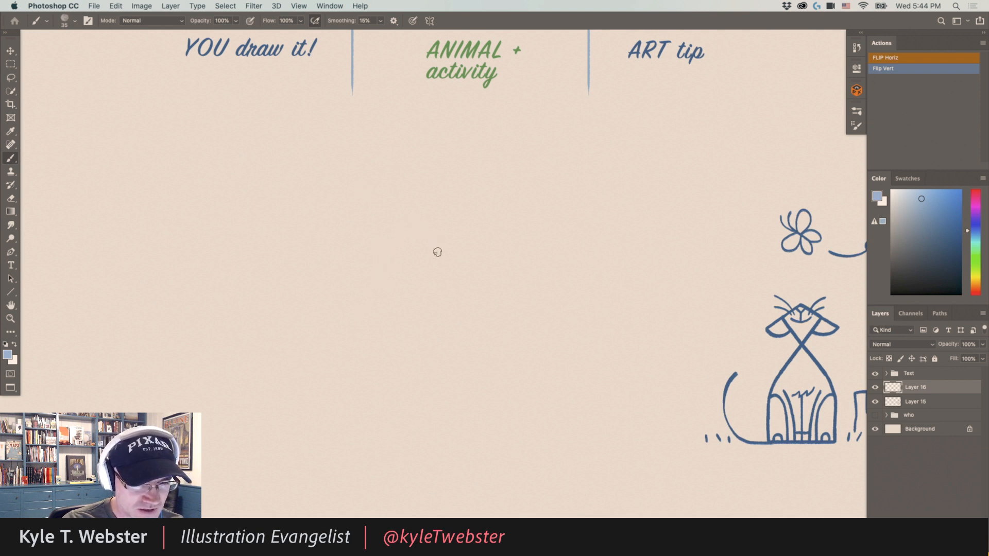
mouse_move(431, 203)
left_mouse_down()
mouse_move(438, 233)
mouse_move(386, 183)
mouse_move(406, 260)
left_mouse_up()
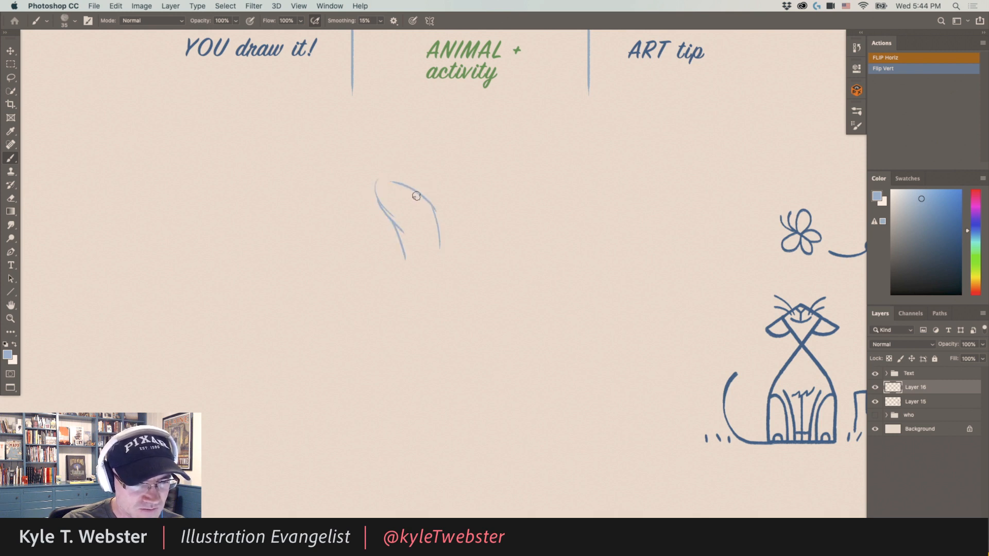
left_click_drag(414, 195, 352, 174)
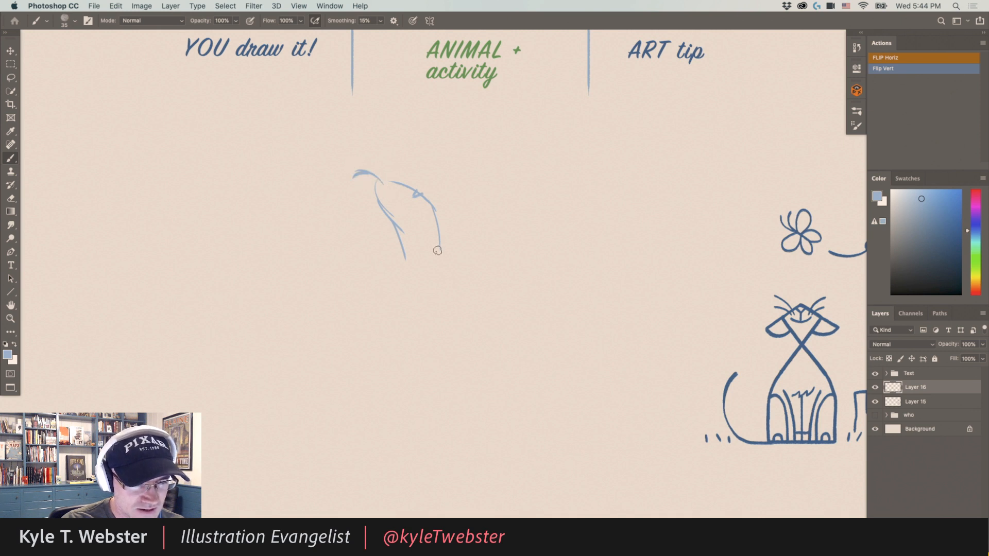
left_click_drag(440, 258, 459, 275)
left_click_drag(406, 264, 382, 266)
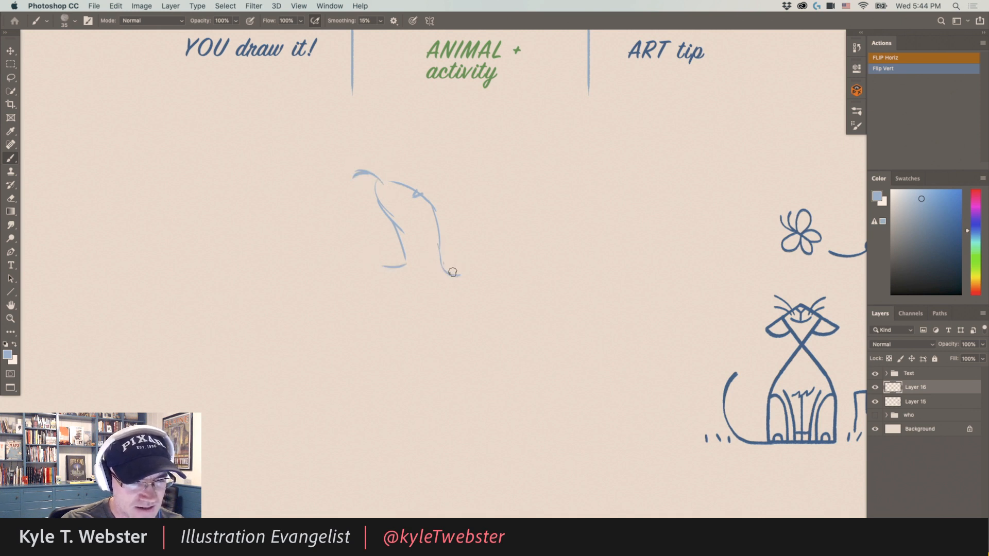
Sketch the arm on the right stretched outward and up, its hand gripping an oval gymnastics ring that hangs from a strap.
mouse_move(449, 273)
left_mouse_down()
mouse_move(510, 255)
mouse_move(498, 284)
mouse_move(514, 251)
mouse_move(560, 232)
left_mouse_up()
mouse_move(515, 261)
left_mouse_down()
mouse_move(576, 225)
mouse_move(559, 236)
mouse_move(585, 236)
mouse_move(573, 230)
mouse_move(580, 190)
mouse_move(579, 229)
mouse_move(590, 191)
mouse_move(582, 240)
mouse_move(586, 143)
left_mouse_up()
left_click_drag(584, 180, 583, 148)
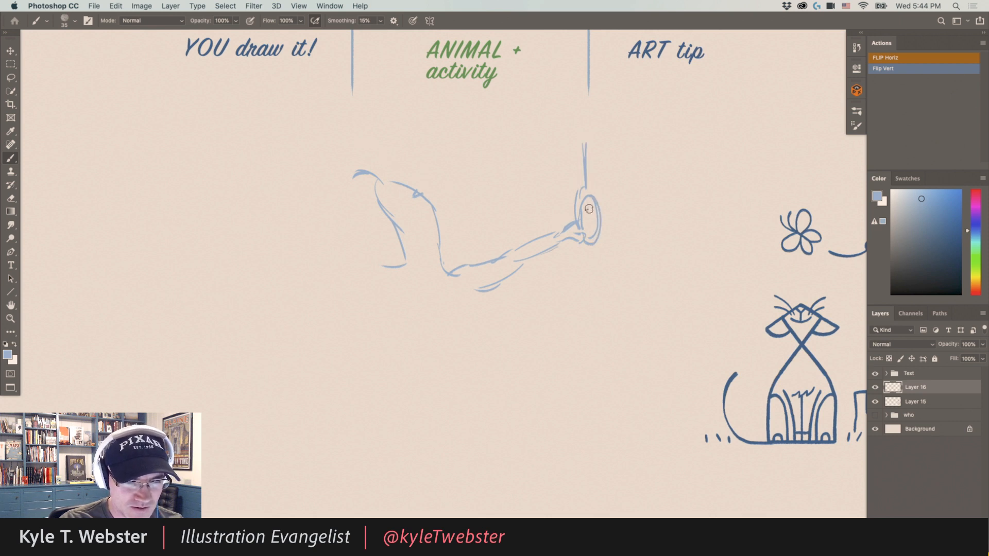
mouse_move(587, 204)
left_mouse_down()
mouse_move(573, 232)
mouse_move(574, 220)
mouse_move(590, 232)
mouse_move(581, 243)
mouse_move(538, 236)
mouse_move(539, 253)
mouse_move(430, 286)
left_mouse_up()
left_click_drag(502, 273, 466, 292)
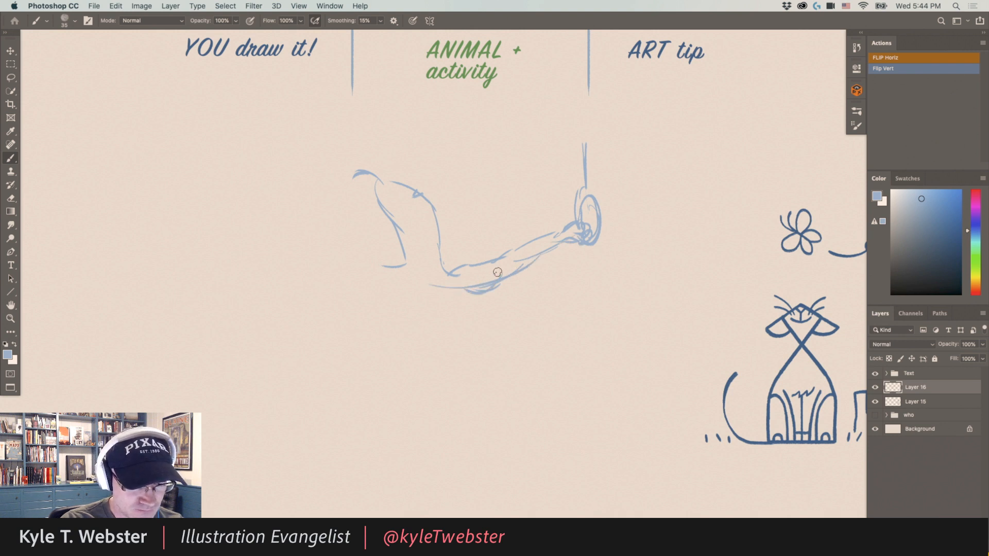
Rough in both sides of the tapering torso and the left shoulder line, and reinforce the contours of the outstretched right arm.
mouse_move(538, 252)
left_mouse_down()
mouse_move(427, 291)
mouse_move(452, 309)
mouse_move(390, 345)
mouse_move(382, 300)
left_mouse_up()
left_click_drag(404, 264, 361, 278)
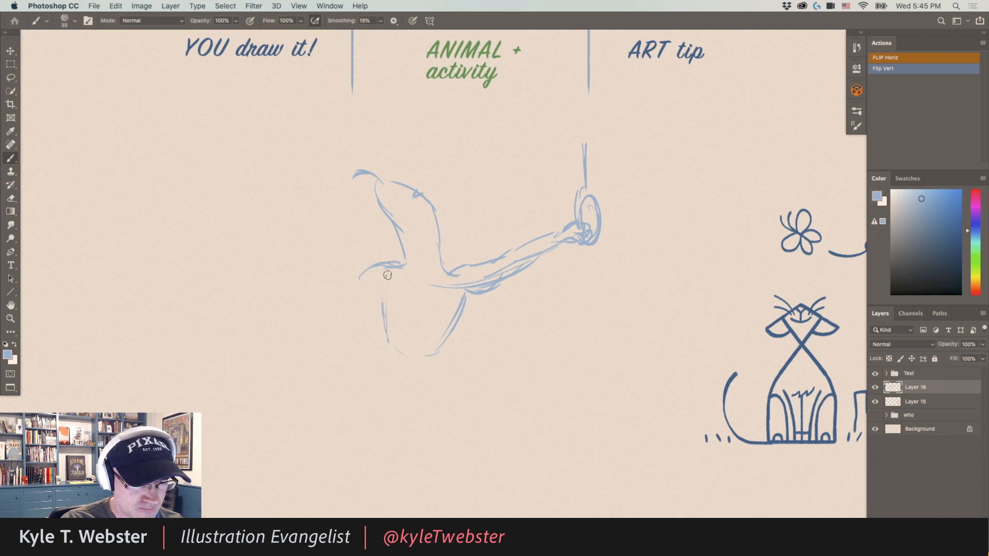
left_click_drag(447, 269, 487, 265)
left_click_drag(566, 238, 507, 278)
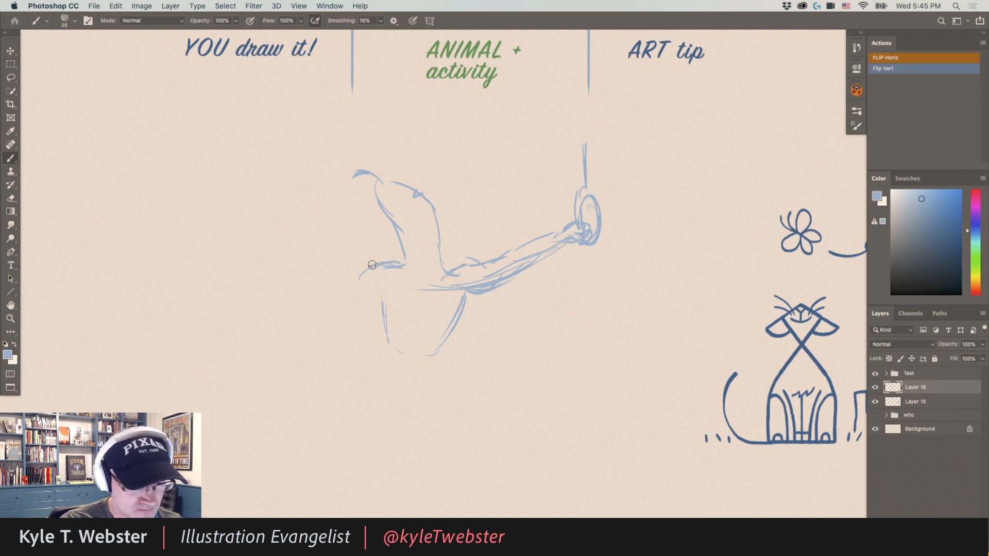
mouse_move(373, 263)
left_mouse_down()
mouse_move(332, 265)
mouse_move(364, 276)
mouse_move(361, 244)
left_mouse_up()
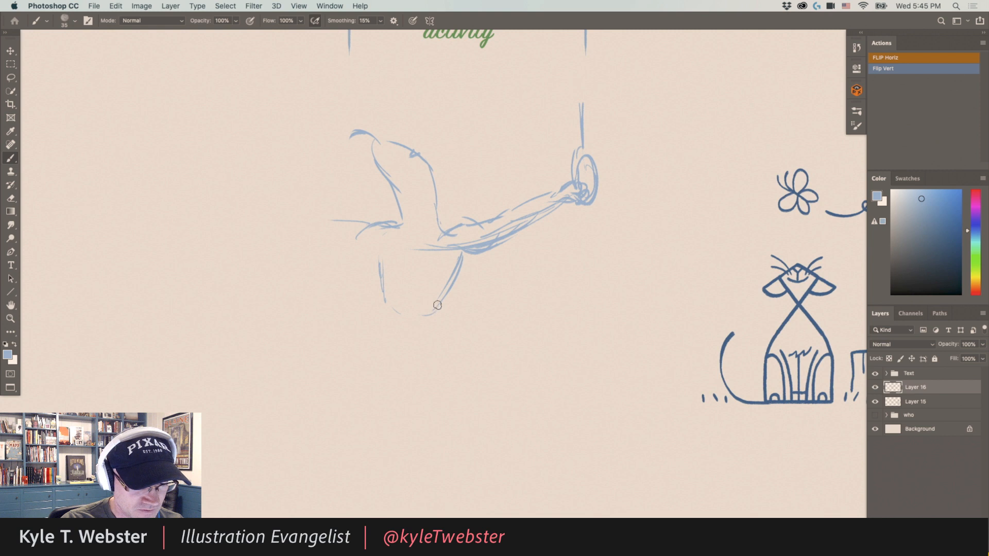
Strengthen the chest contours, curve in the waist and start of the hips, and draw a tank top with a scooped neckline.
left_click_drag(435, 302, 439, 355)
left_click_drag(383, 297, 387, 308)
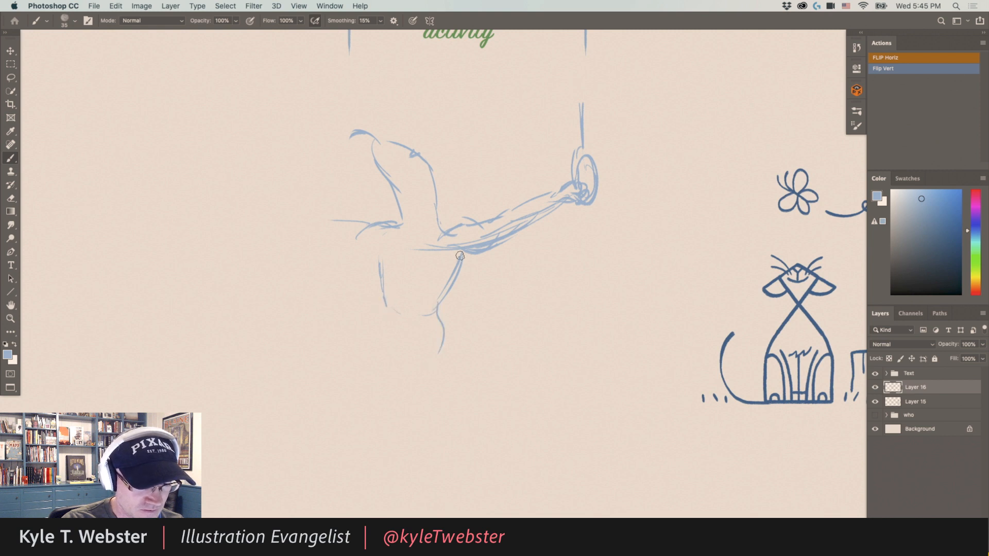
left_click_drag(460, 256, 441, 289)
left_click_drag(391, 288, 368, 248)
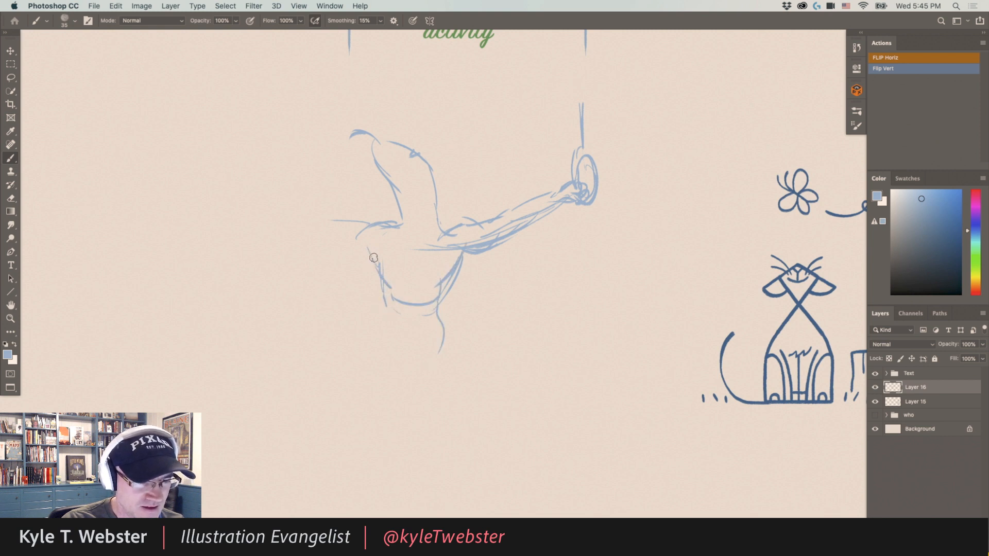
mouse_move(375, 199)
left_mouse_down()
mouse_move(370, 234)
mouse_move(412, 296)
mouse_move(384, 260)
mouse_move(436, 309)
left_mouse_up()
mouse_move(379, 263)
left_mouse_down()
mouse_move(371, 309)
mouse_move(418, 337)
left_mouse_up()
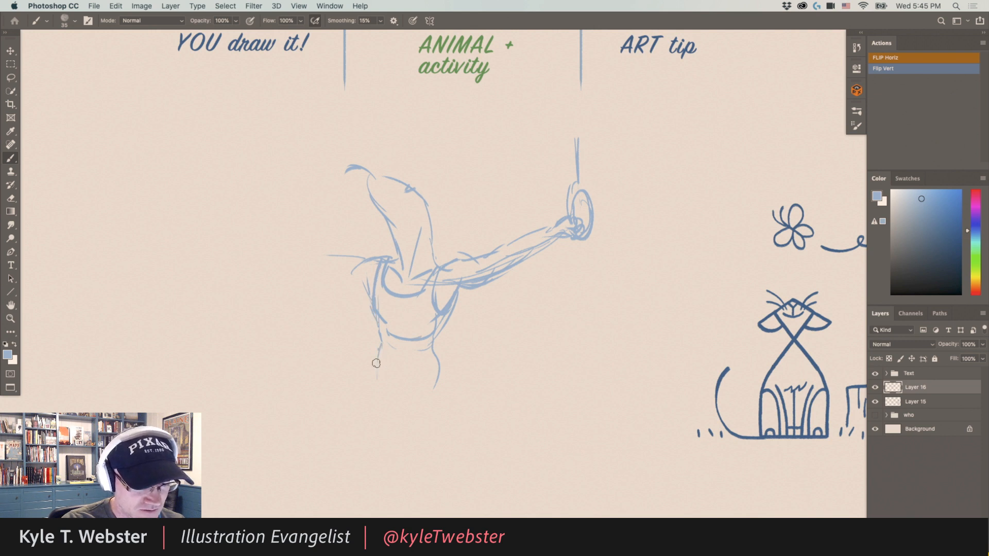
Sketch the two legs held together beneath the hips, tapering down to pointed feet, with inner leg and crotch lines.
left_click_drag(376, 363, 405, 460)
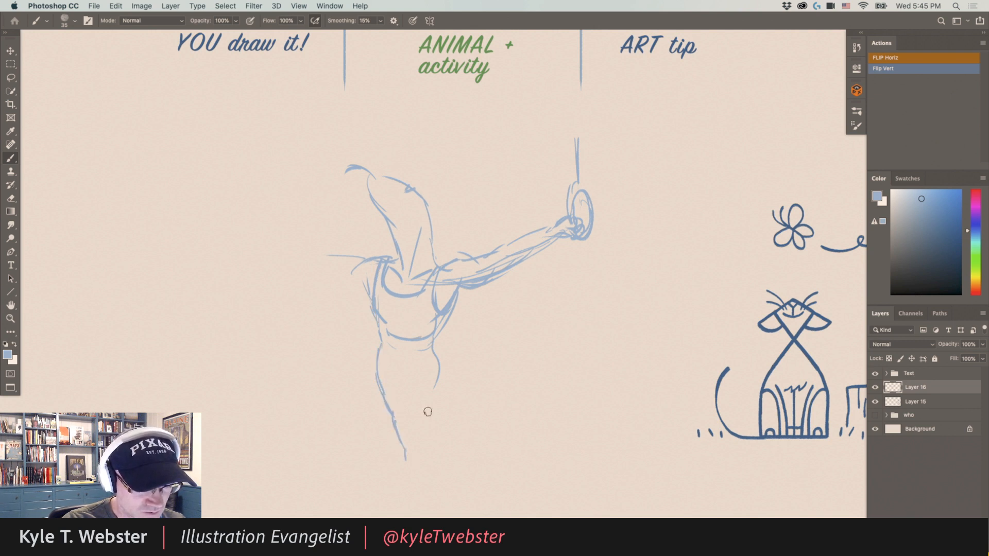
left_click_drag(432, 414, 421, 470)
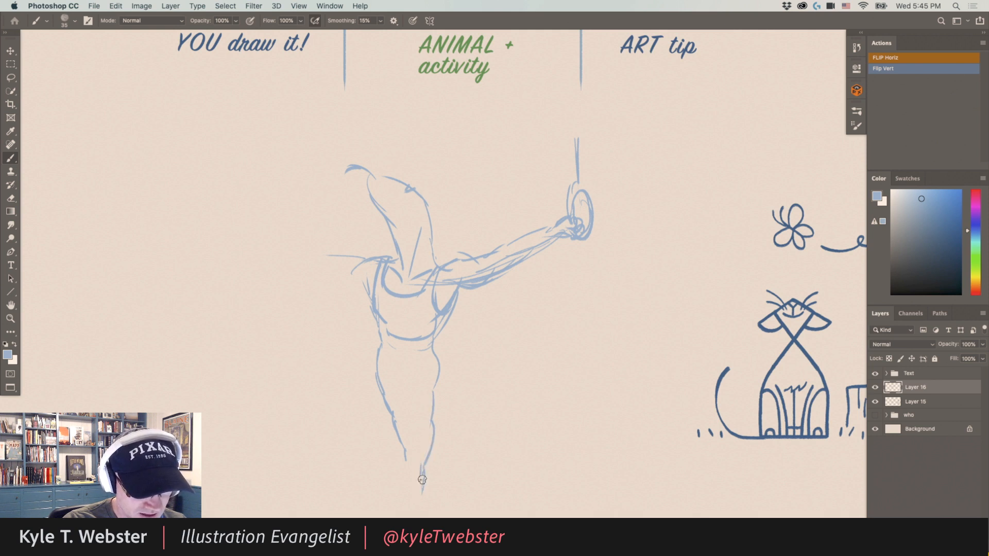
mouse_move(421, 479)
left_mouse_down()
mouse_move(415, 472)
mouse_move(412, 501)
left_mouse_up()
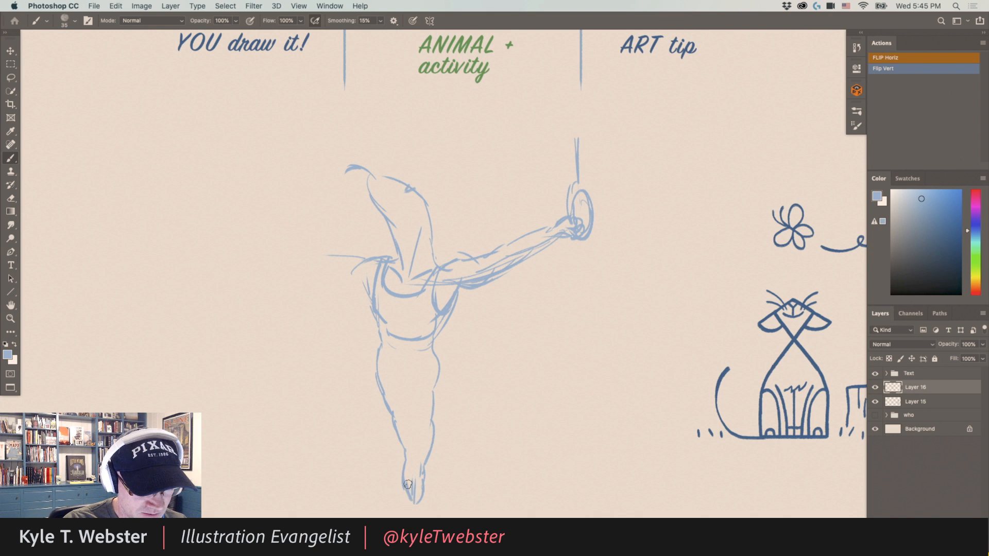
mouse_move(405, 464)
left_mouse_down()
mouse_move(407, 487)
mouse_move(413, 419)
left_mouse_up()
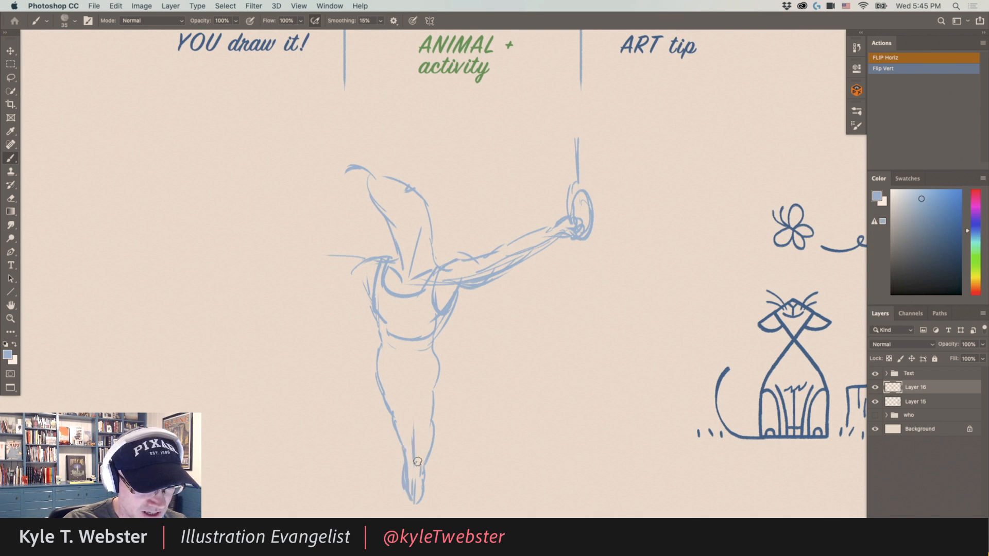
mouse_move(417, 461)
left_mouse_down()
mouse_move(412, 407)
mouse_move(422, 437)
mouse_move(422, 417)
mouse_move(406, 368)
left_mouse_up()
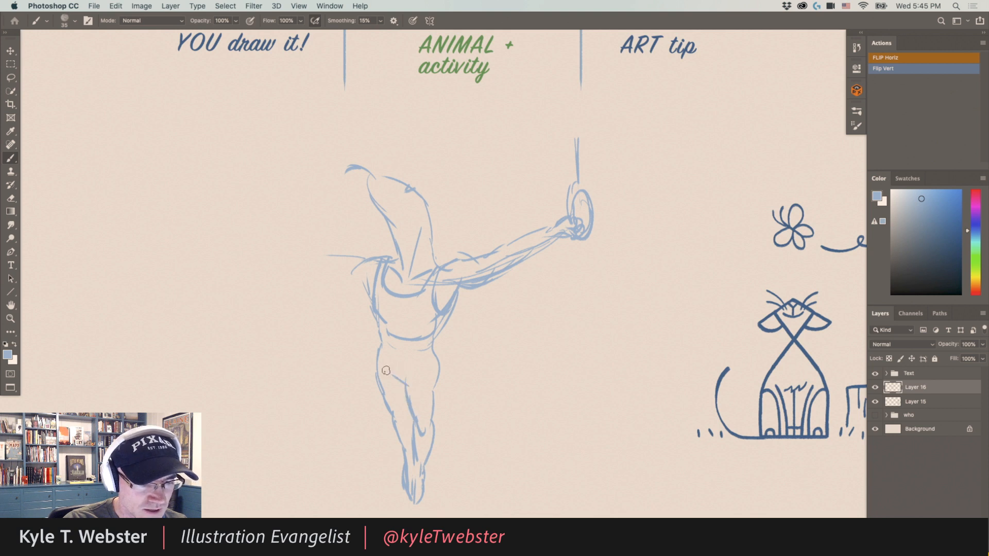
left_click_drag(393, 416, 397, 420)
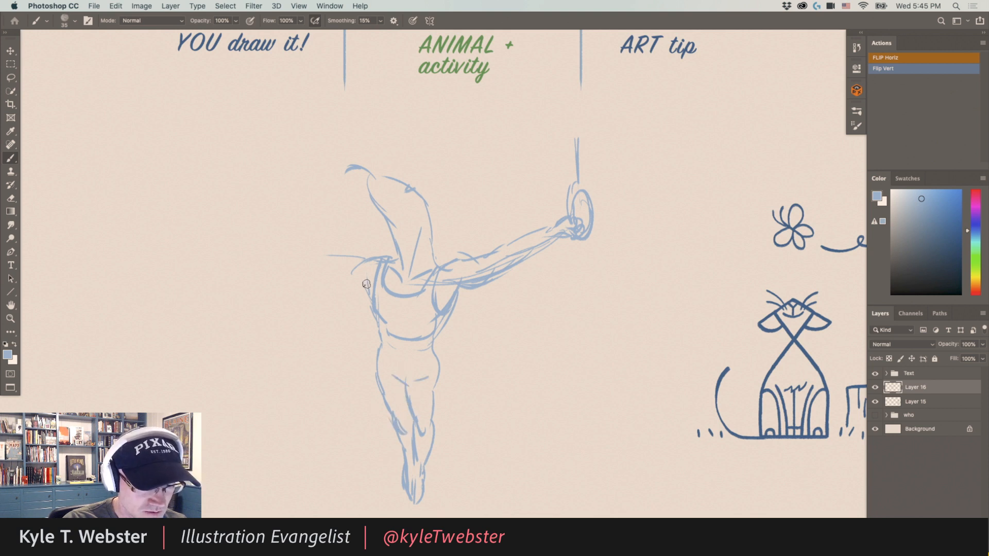
Add a curved band at the waist and a large tail sweeping out to the right and curling upward to a tufted tip.
mouse_move(426, 351)
left_mouse_down()
mouse_move(384, 349)
mouse_move(428, 328)
left_mouse_up()
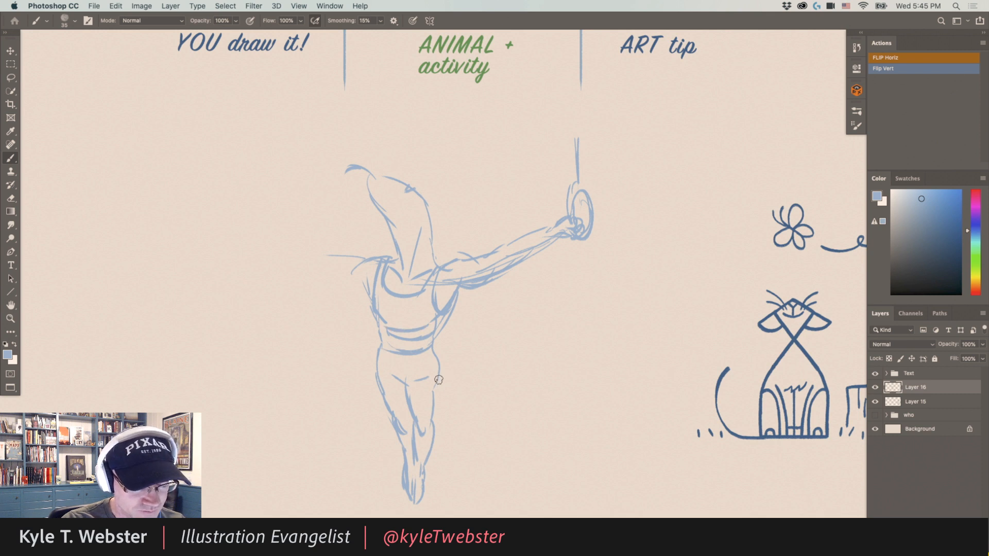
mouse_move(438, 379)
left_mouse_down()
mouse_move(500, 334)
mouse_move(505, 412)
mouse_move(435, 411)
mouse_move(527, 374)
mouse_move(490, 349)
mouse_move(504, 387)
left_mouse_up()
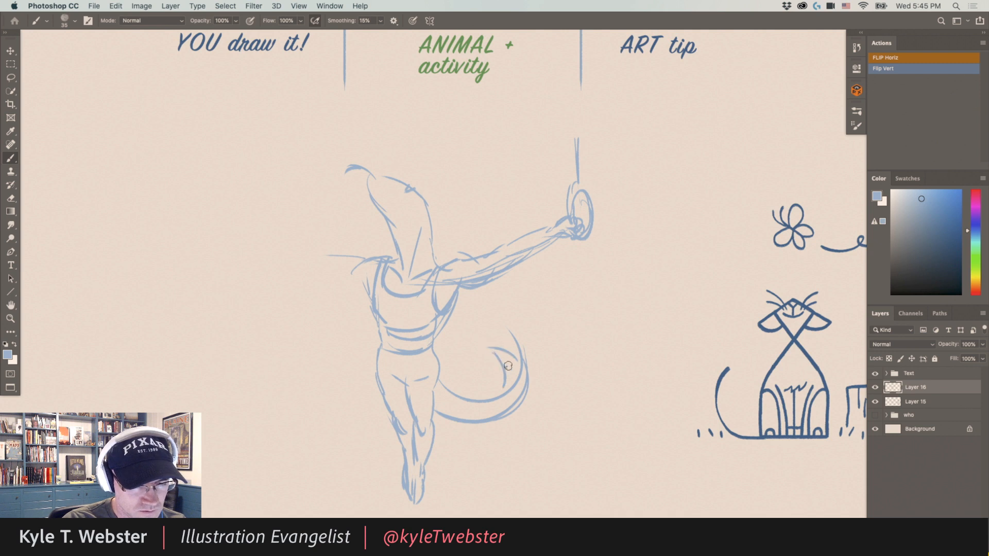
mouse_move(493, 353)
left_mouse_down()
mouse_move(512, 403)
mouse_move(491, 350)
mouse_move(477, 350)
left_mouse_up()
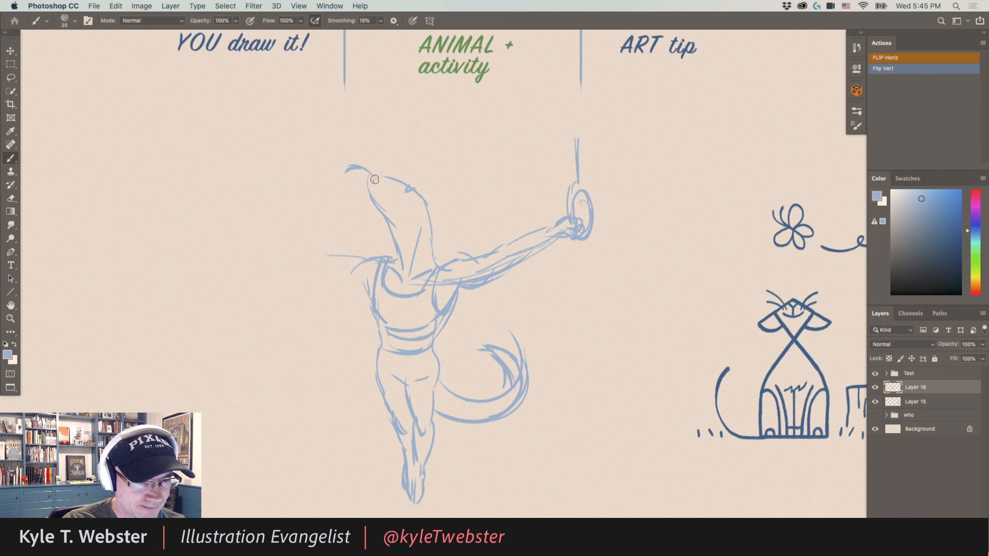
Detail the head with an eye, a mouth line along the snout and a rounded jaw, and firm up the throat contour.
left_click_drag(374, 179, 406, 198)
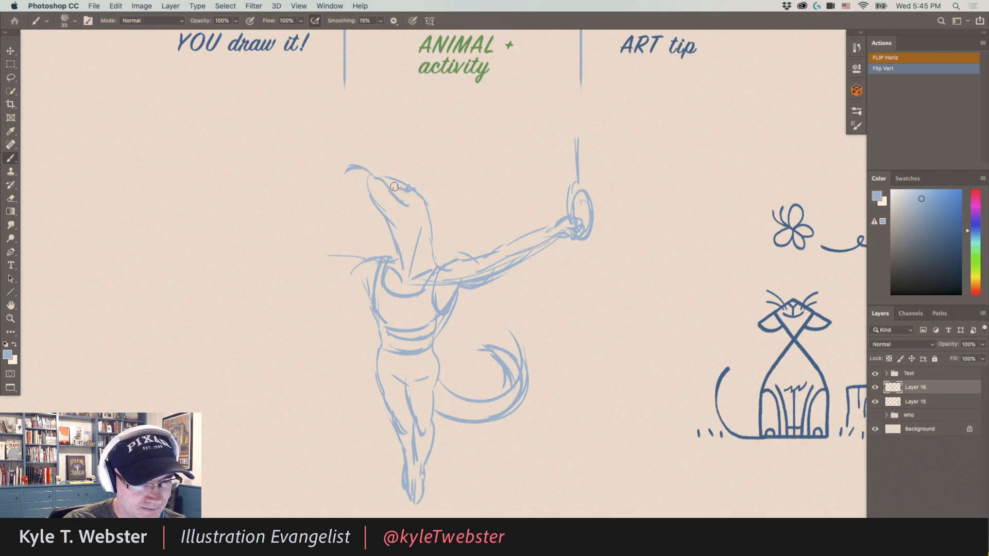
left_click_drag(406, 187, 373, 181)
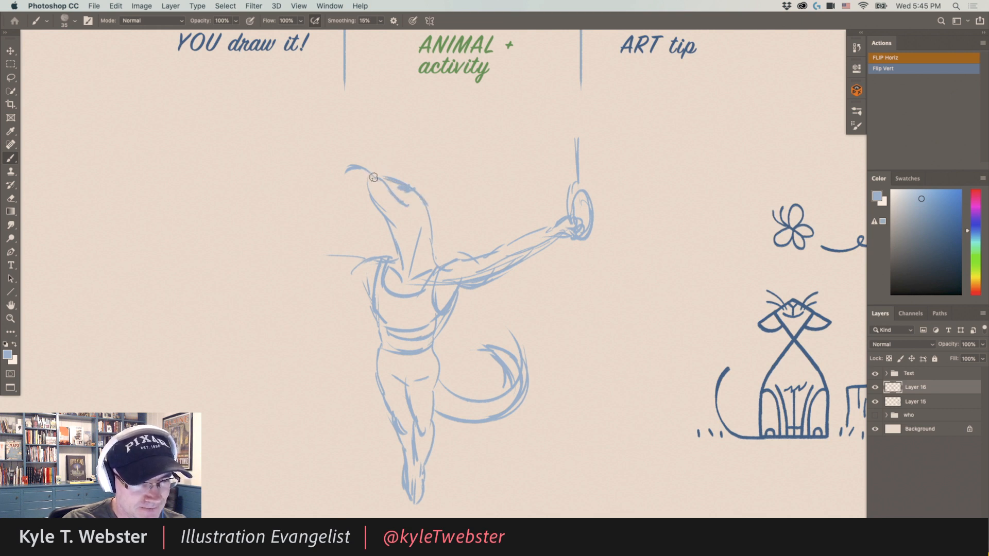
left_click_drag(421, 211, 408, 224)
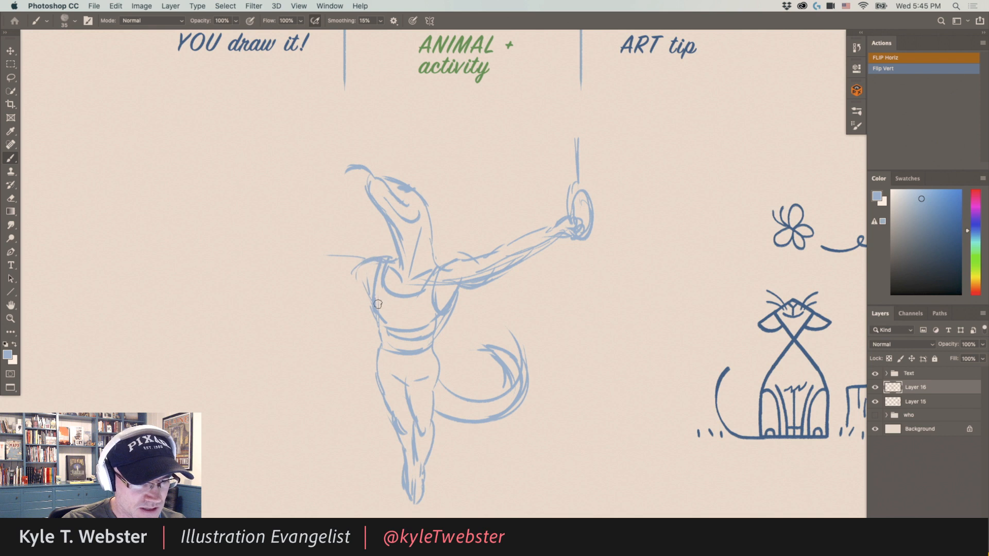
Draw the muscular left arm, bulk up the right arm and shoulder, and rework the right fist and ring with a slanted strap.
mouse_move(364, 265)
left_mouse_down()
mouse_move(340, 249)
mouse_move(352, 260)
mouse_move(336, 263)
mouse_move(360, 267)
mouse_move(363, 285)
mouse_move(348, 287)
mouse_move(330, 254)
mouse_move(321, 260)
mouse_move(311, 244)
mouse_move(340, 253)
mouse_move(302, 241)
left_mouse_up()
left_click_drag(331, 272, 291, 235)
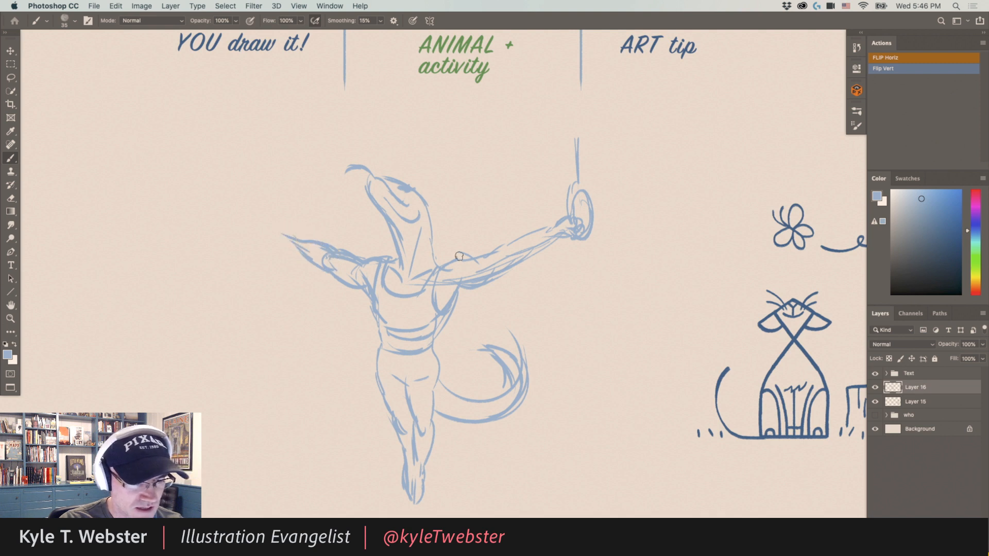
mouse_move(434, 268)
left_mouse_down()
mouse_move(471, 261)
mouse_move(441, 300)
mouse_move(456, 276)
mouse_move(445, 280)
mouse_move(490, 255)
mouse_move(522, 257)
mouse_move(499, 274)
mouse_move(530, 261)
mouse_move(502, 254)
mouse_move(536, 239)
left_mouse_up()
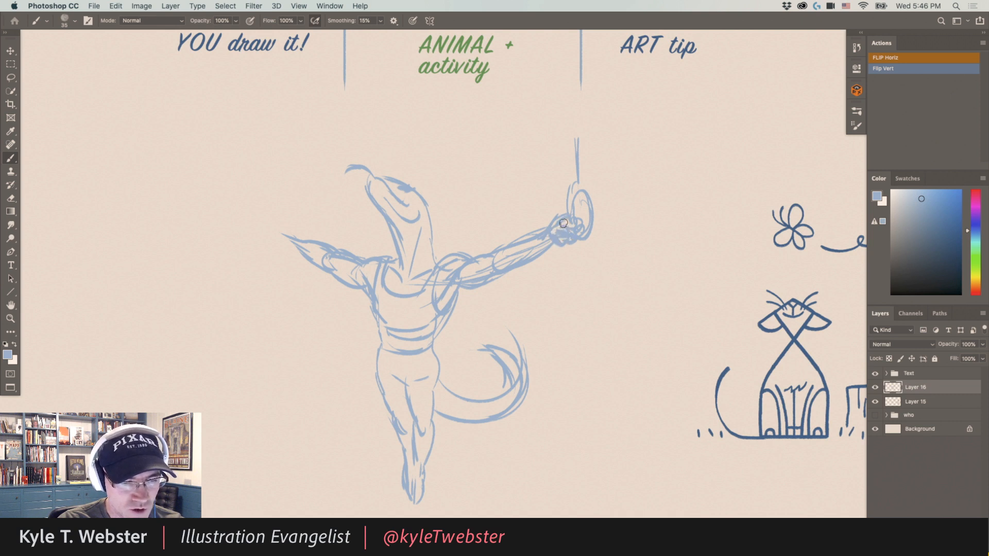
mouse_move(563, 223)
left_mouse_down()
mouse_move(581, 190)
mouse_move(567, 202)
mouse_move(578, 213)
mouse_move(579, 188)
mouse_move(558, 228)
mouse_move(565, 182)
mouse_move(565, 227)
left_mouse_up()
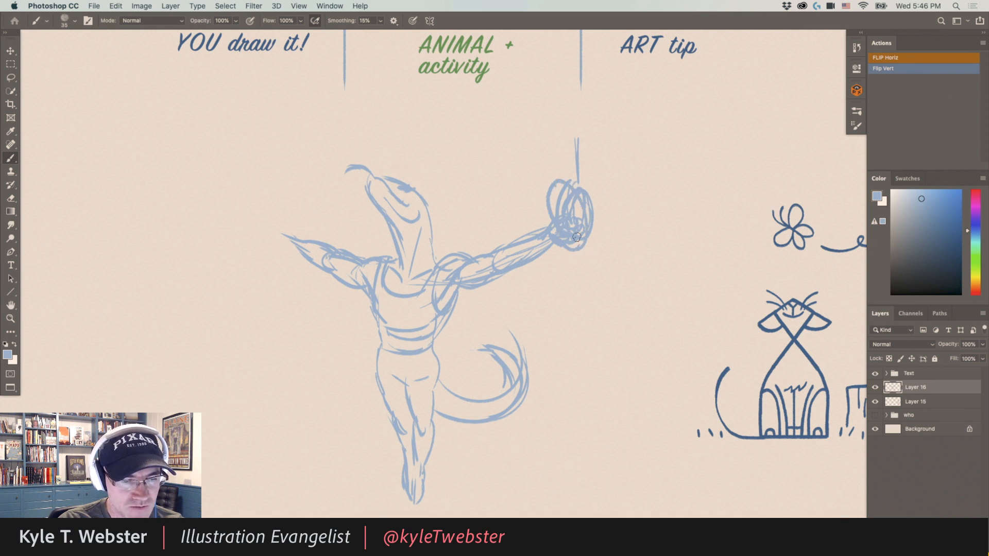
left_click_drag(559, 182, 537, 123)
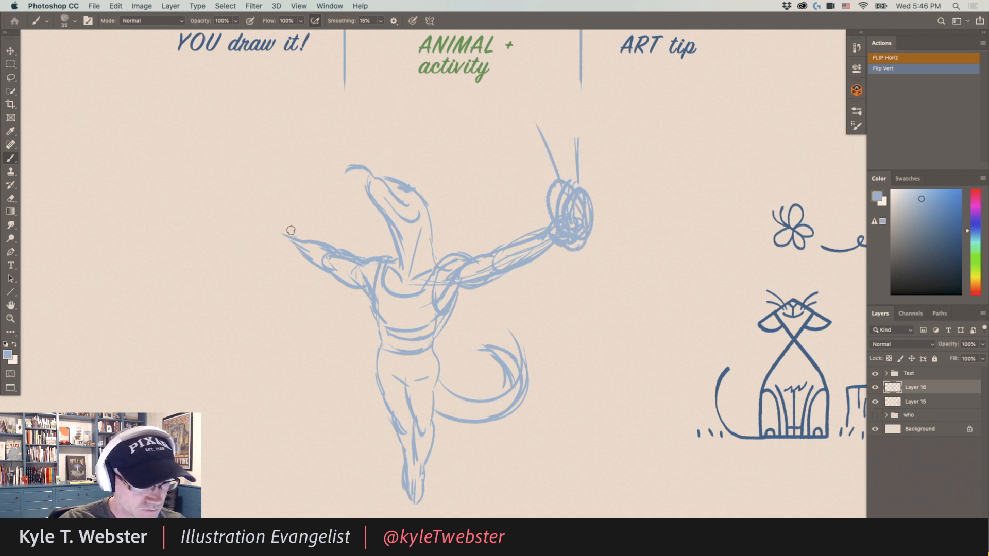
Draw the left fist gripping a gymnastics ring, with straps slanting up and to the right from it.
left_click_drag(298, 253, 278, 237)
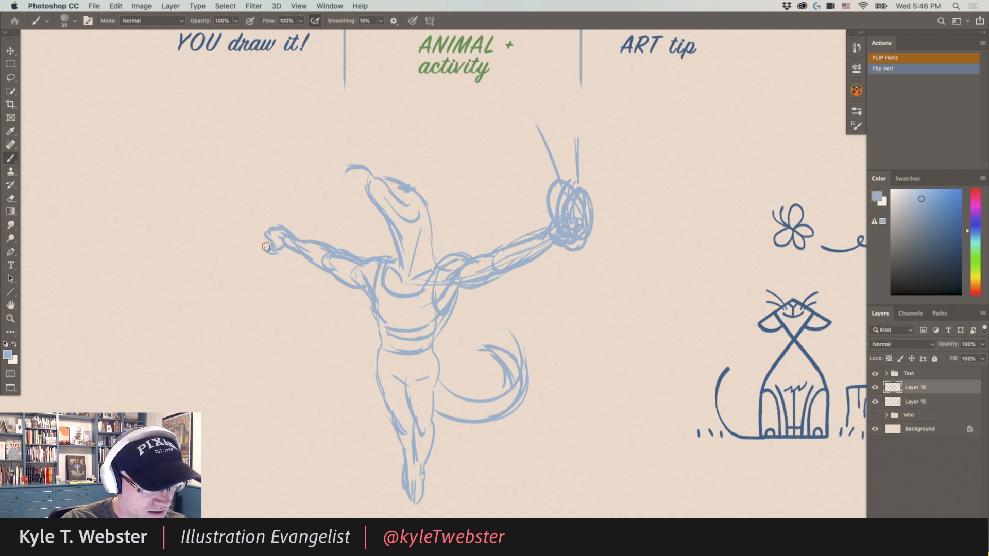
mouse_move(263, 240)
left_mouse_down()
mouse_move(273, 210)
mouse_move(258, 233)
mouse_move(280, 211)
mouse_move(284, 234)
mouse_move(257, 225)
mouse_move(256, 247)
mouse_move(276, 252)
left_mouse_up()
mouse_move(284, 200)
left_mouse_down()
mouse_move(318, 119)
mouse_move(263, 221)
mouse_move(305, 121)
mouse_move(279, 198)
left_mouse_up()
left_click_drag(275, 200, 298, 149)
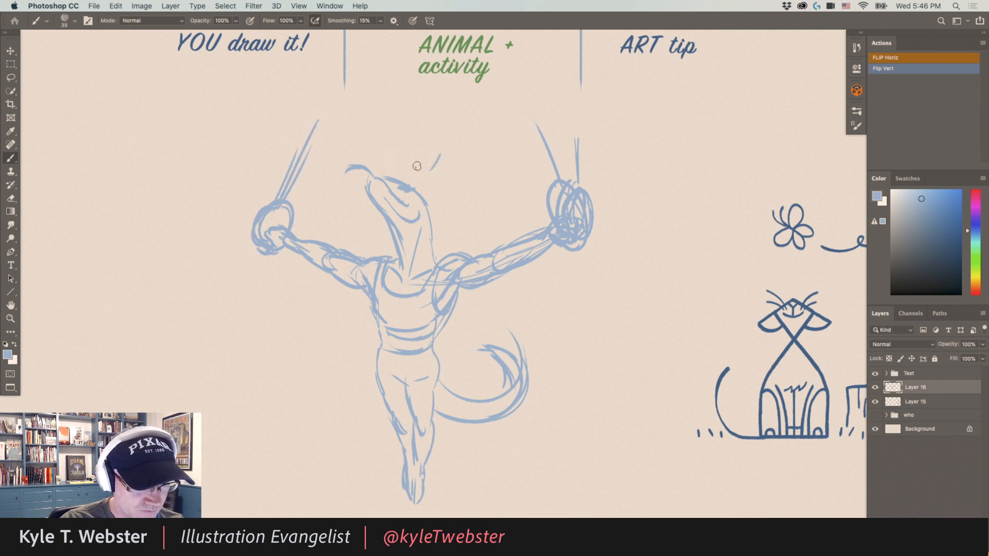
Add short, spaced strokes radiating around the top and back of the animal's head.
left_click_drag(418, 145, 412, 161)
left_click_drag(398, 142, 398, 153)
left_click_drag(383, 145, 384, 153)
left_click_drag(454, 194, 466, 188)
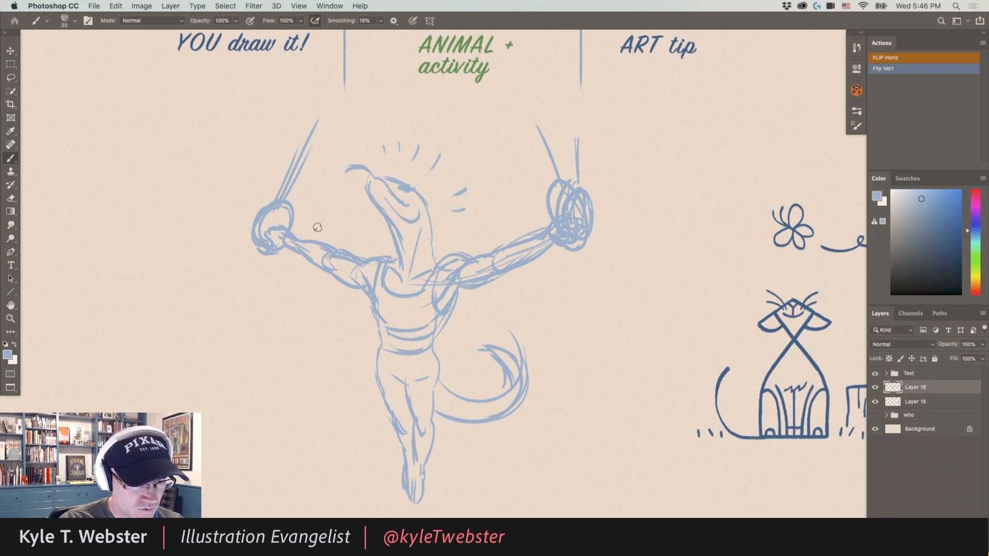
Reinforce the contours of the lower legs and feet and the left side of the torso, hip and thigh.
left_click_drag(313, 309, 311, 279)
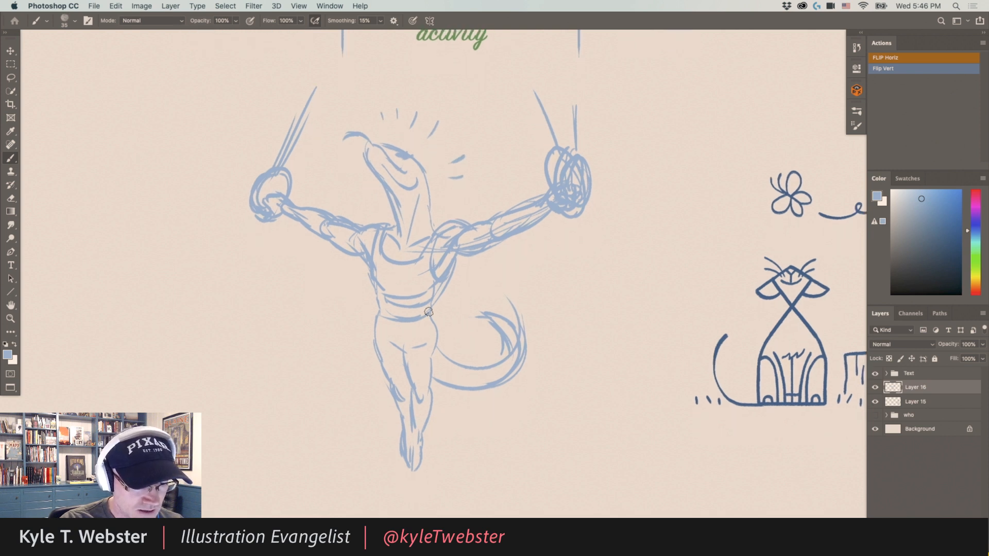
left_click_drag(431, 359, 431, 386)
left_click_drag(415, 396, 420, 437)
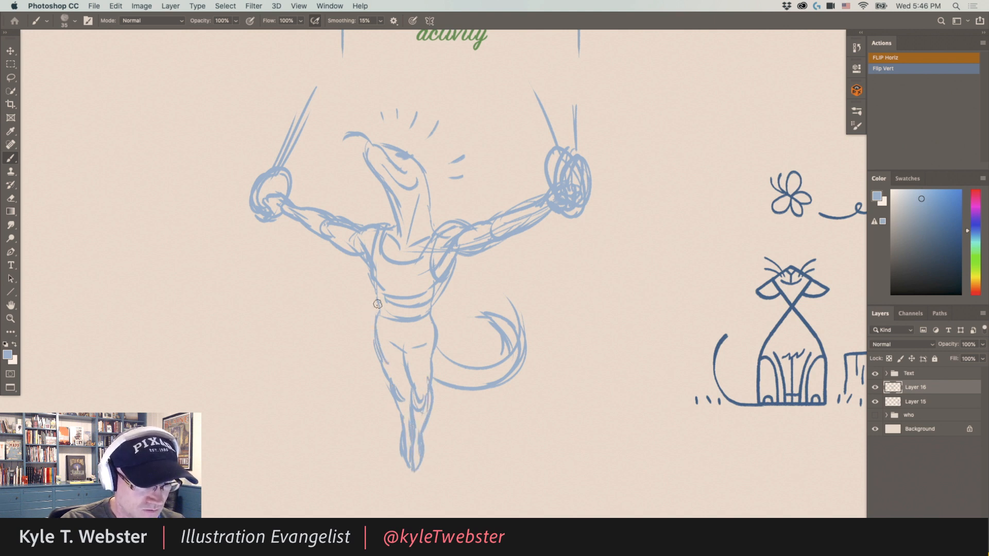
left_click_drag(379, 303, 385, 361)
left_click_drag(375, 283, 378, 340)
scroll(338, 361, "down", 5)
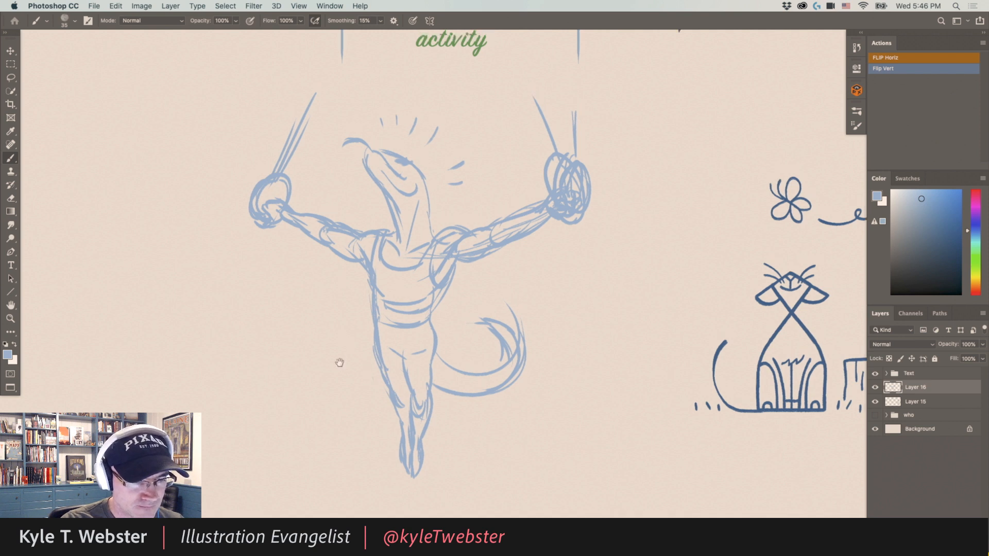
Lower the gymnast sketch layer's opacity to 60% and add a new empty layer above it.
left_click_drag(384, 296, 327, 287)
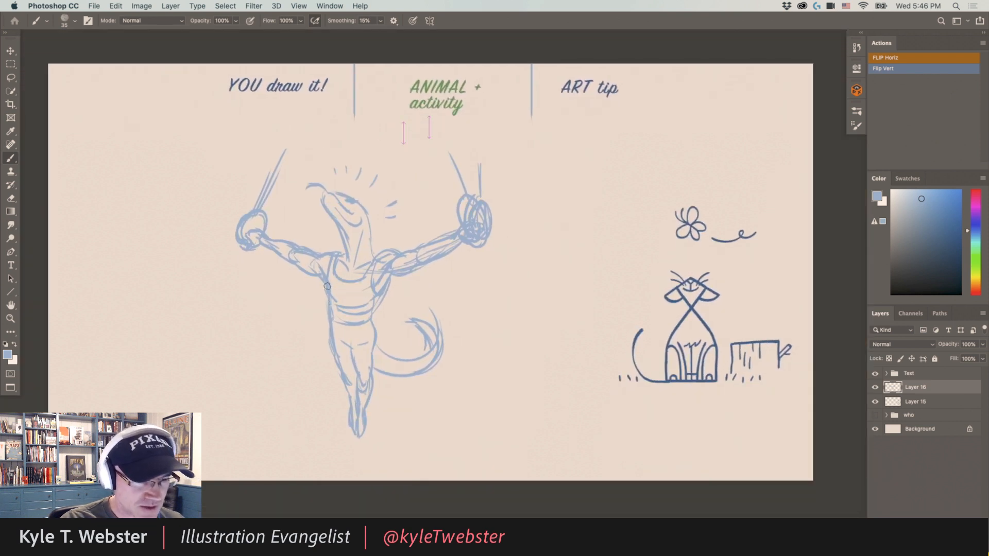
left_click(970, 344)
type("60")
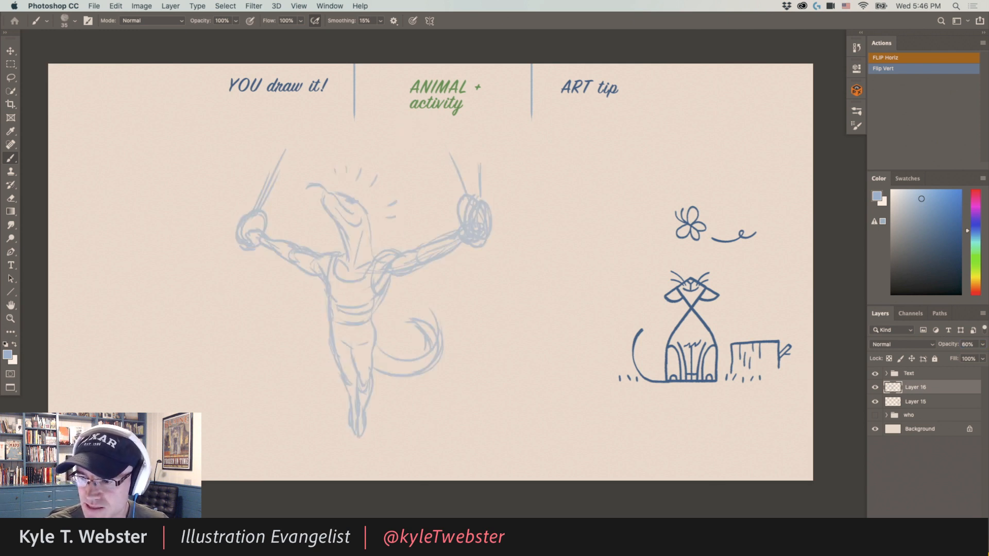
key("super+alt+shift+n")
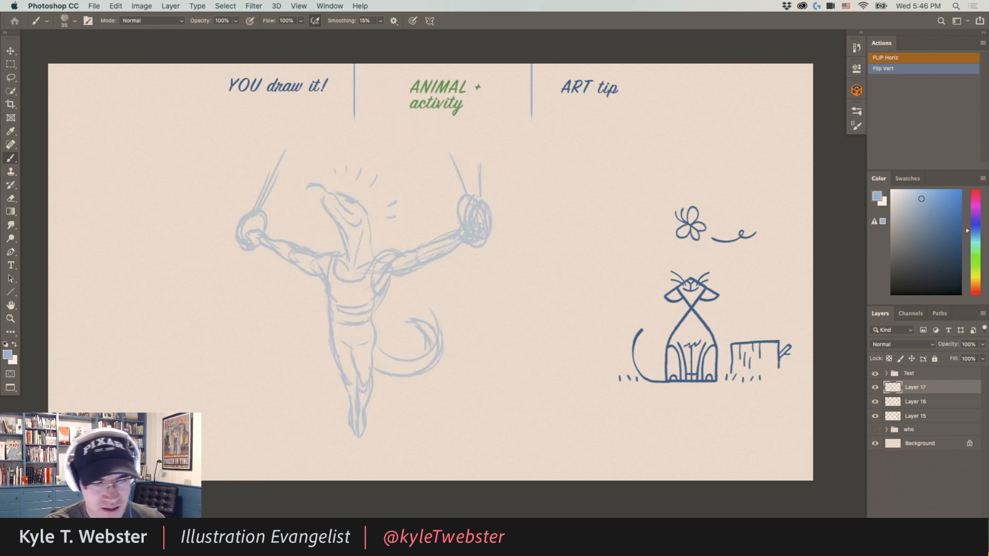
Sample the dog drawing's dark blue and ink the reptile's head, mouth, eye, nostril-like dots, forked tongue and neck over the sketch.
left_click(683, 293, "alt")
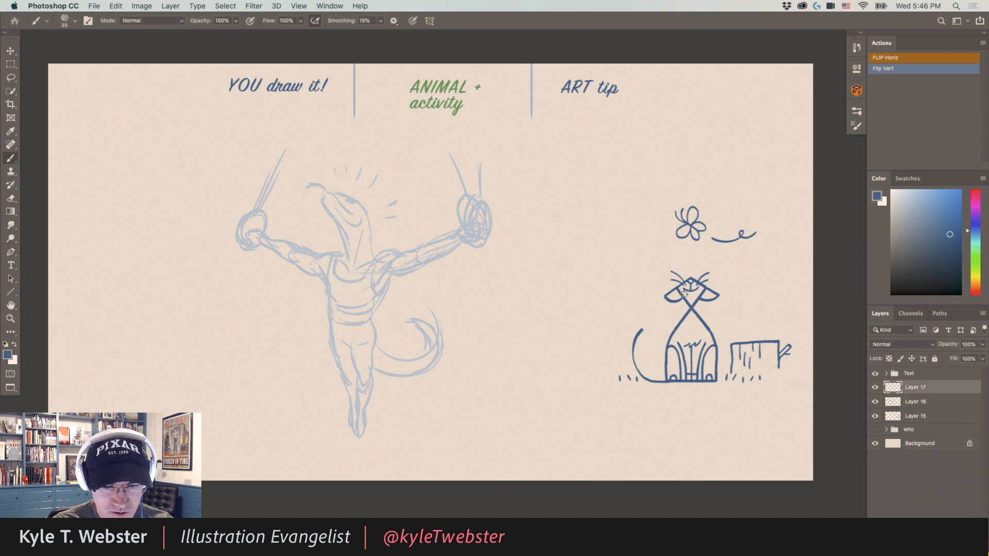
left_click(329, 237)
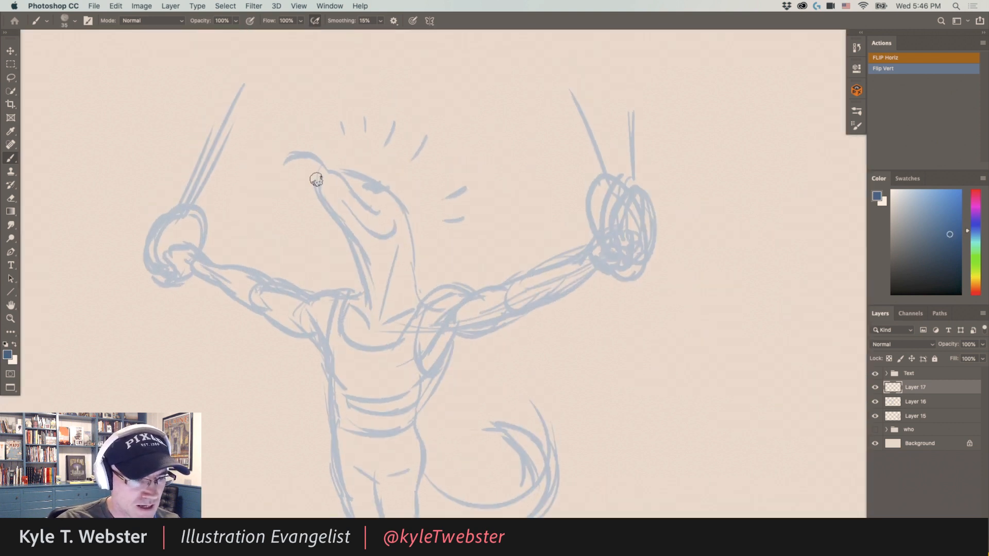
left_click_drag(328, 171, 383, 210)
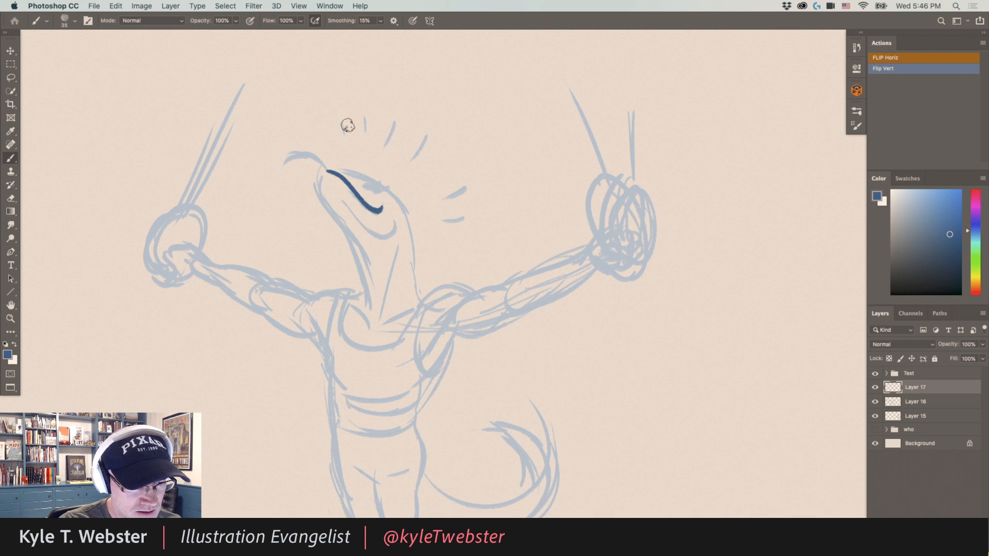
mouse_move(326, 170)
left_mouse_down()
mouse_move(316, 195)
mouse_move(367, 269)
mouse_move(364, 297)
mouse_move(374, 252)
mouse_move(380, 313)
left_mouse_up()
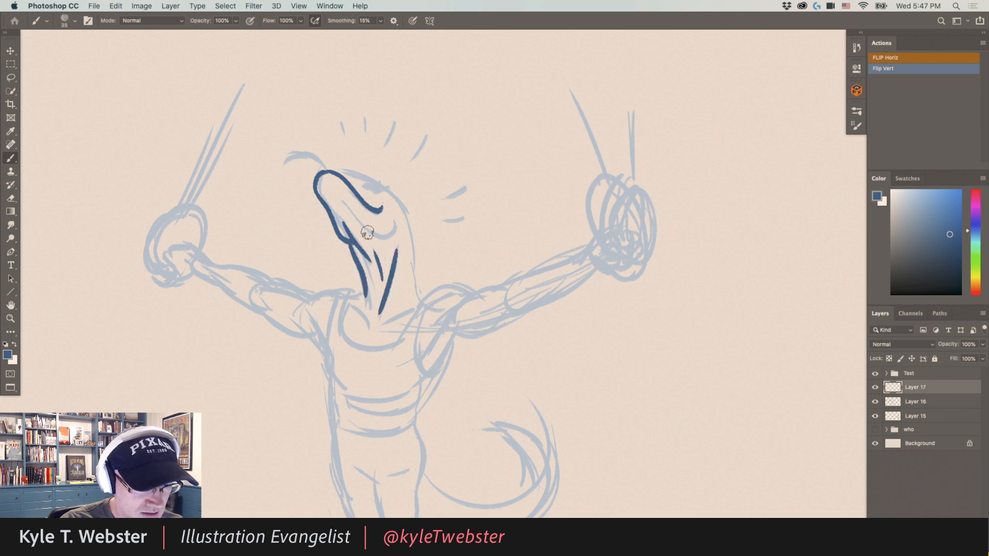
left_click_drag(394, 225, 363, 235)
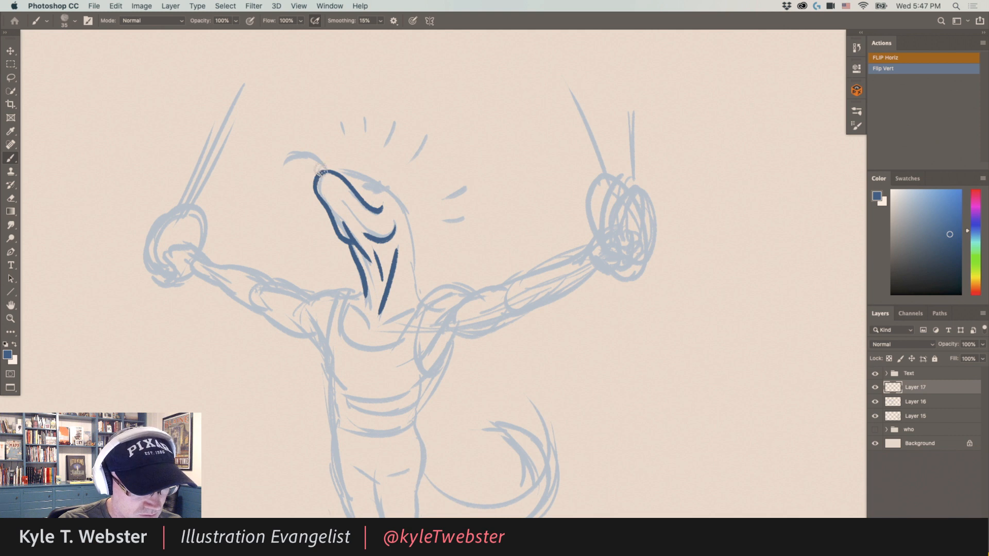
mouse_move(324, 168)
left_mouse_down()
mouse_move(280, 169)
mouse_move(354, 166)
mouse_move(407, 211)
mouse_move(415, 300)
left_mouse_up()
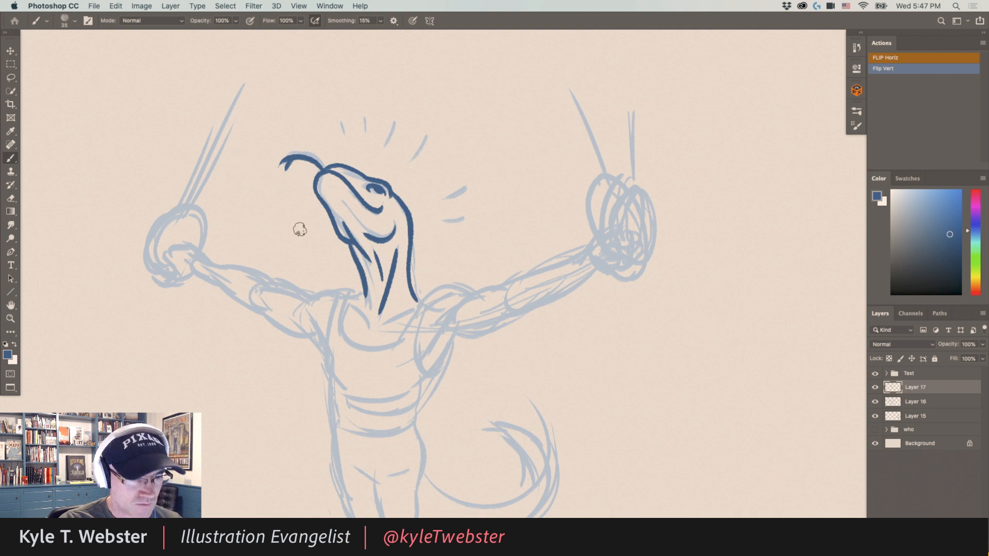
mouse_move(309, 289)
left_mouse_down()
mouse_move(303, 280)
mouse_move(337, 231)
left_mouse_up()
left_click(354, 216)
left_click(348, 208)
Ink the muscular arm and shoulder on the image's right side, adding inner muscle lines and the armpit contours.
mouse_move(412, 259)
left_mouse_down()
mouse_move(467, 242)
mouse_move(380, 296)
mouse_move(509, 238)
mouse_move(481, 287)
mouse_move(368, 326)
left_mouse_up()
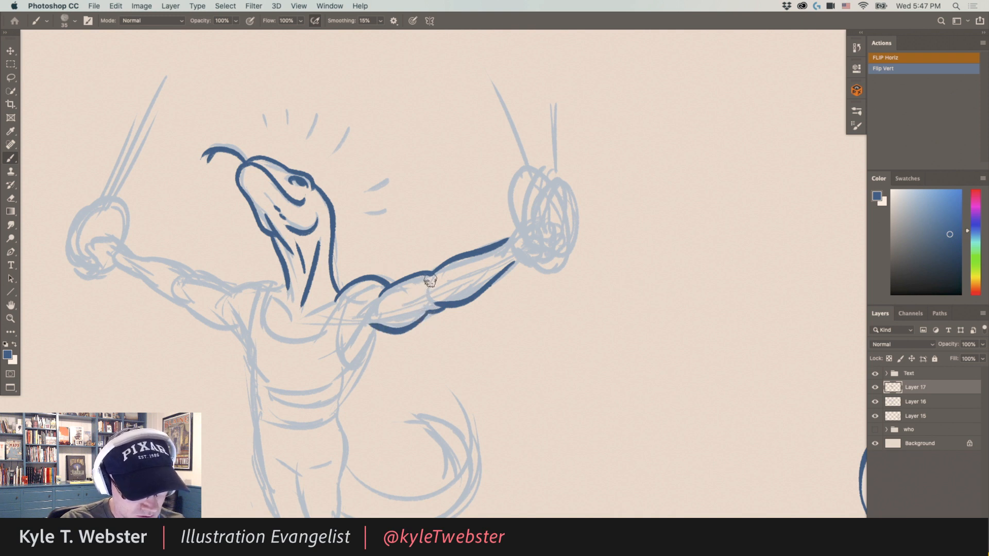
left_click_drag(429, 281, 392, 304)
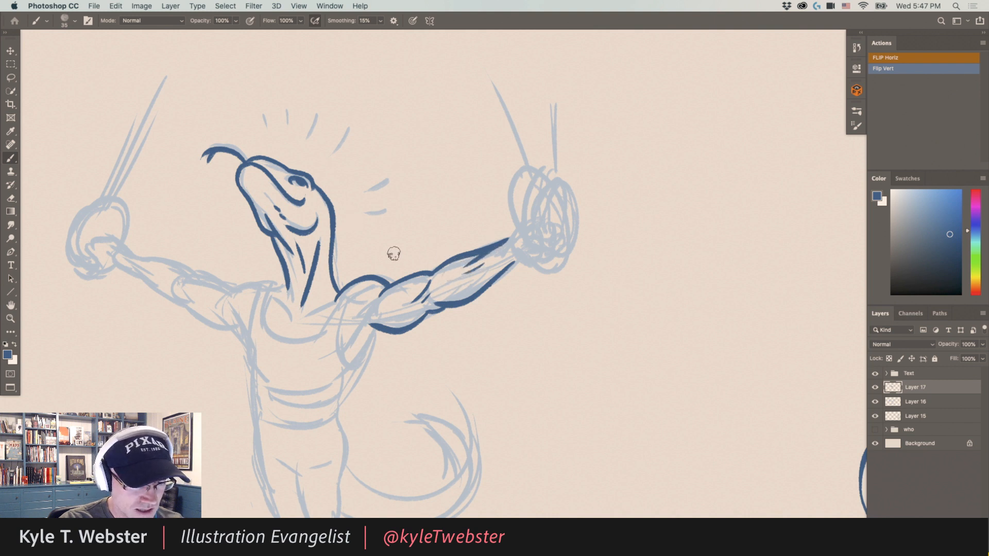
left_click_drag(368, 247, 373, 222)
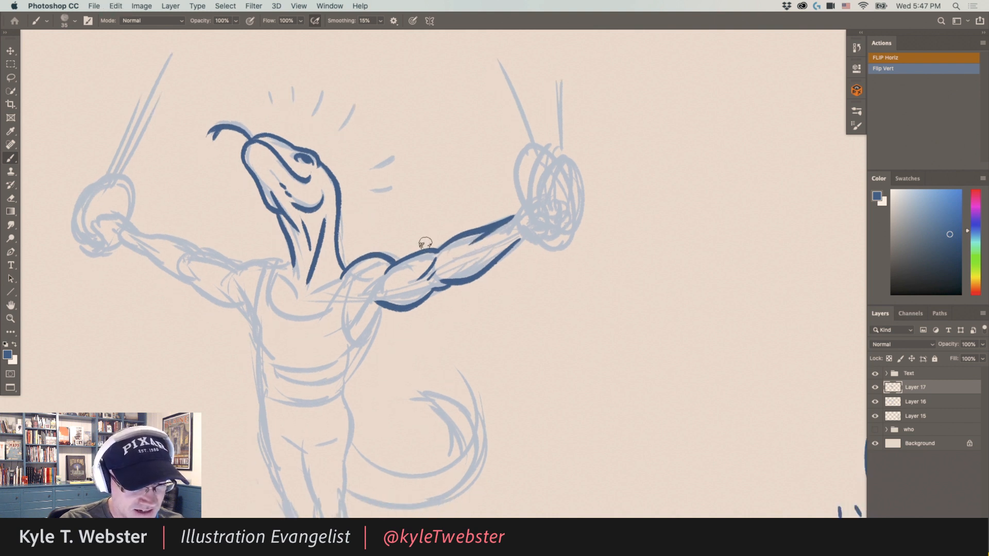
left_click_drag(405, 288, 344, 325)
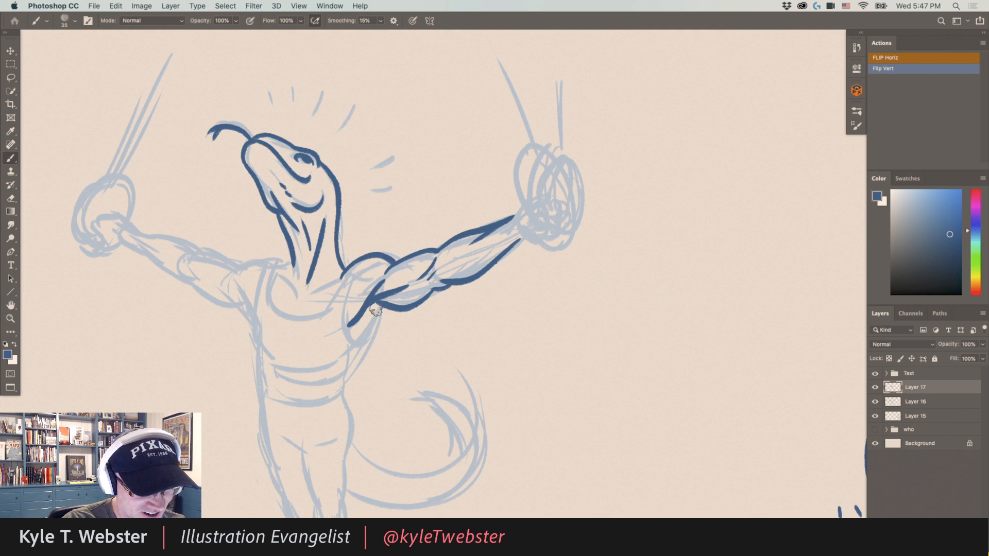
left_click_drag(381, 308, 350, 340)
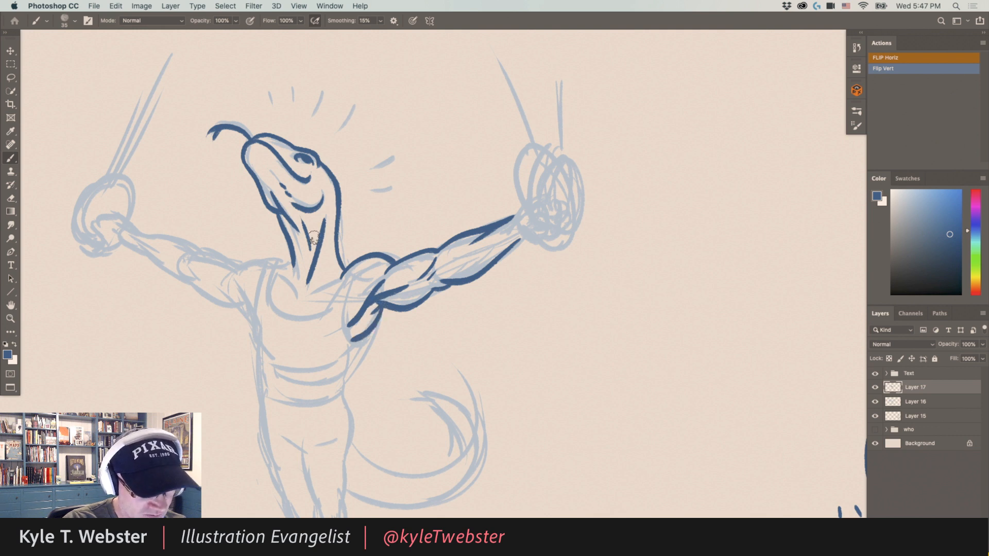
Ink the tank top with its armholes, scooped neckline, side contours, curved hem and fabric folds across the stomach.
left_click_drag(339, 282, 337, 326)
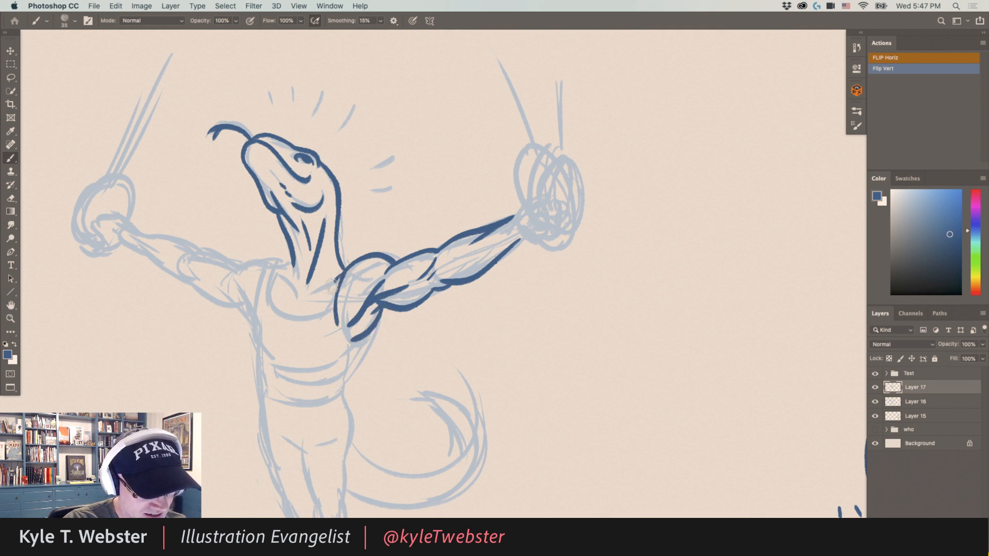
left_click_drag(281, 262, 310, 318)
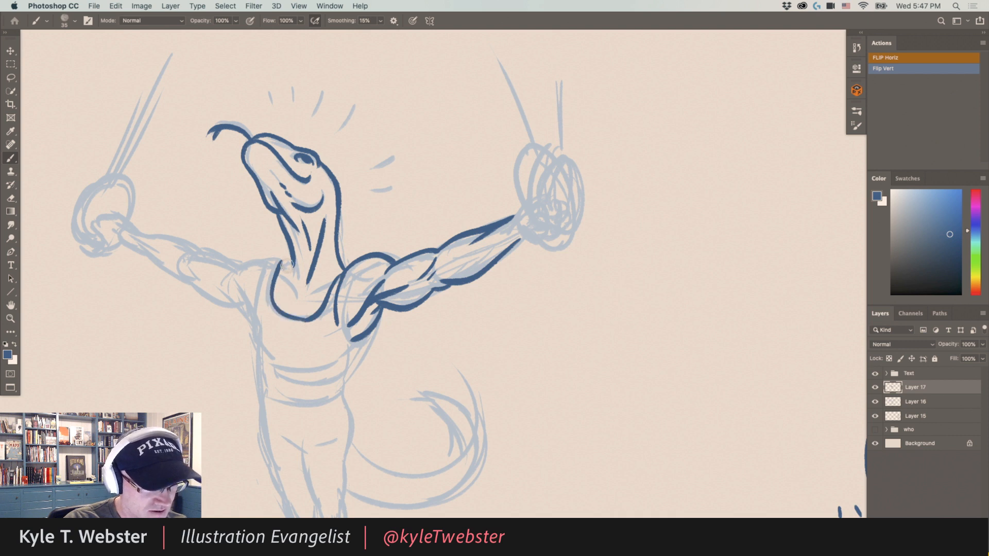
mouse_move(274, 262)
left_mouse_down()
mouse_move(292, 264)
mouse_move(264, 278)
mouse_move(258, 347)
left_mouse_up()
scroll(252, 309, "down", 3)
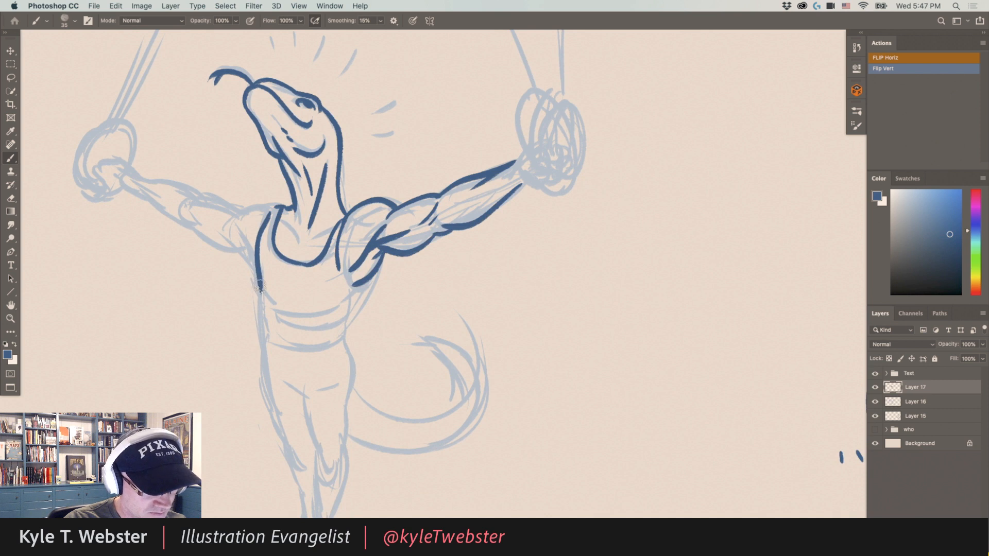
left_click_drag(260, 288, 268, 340)
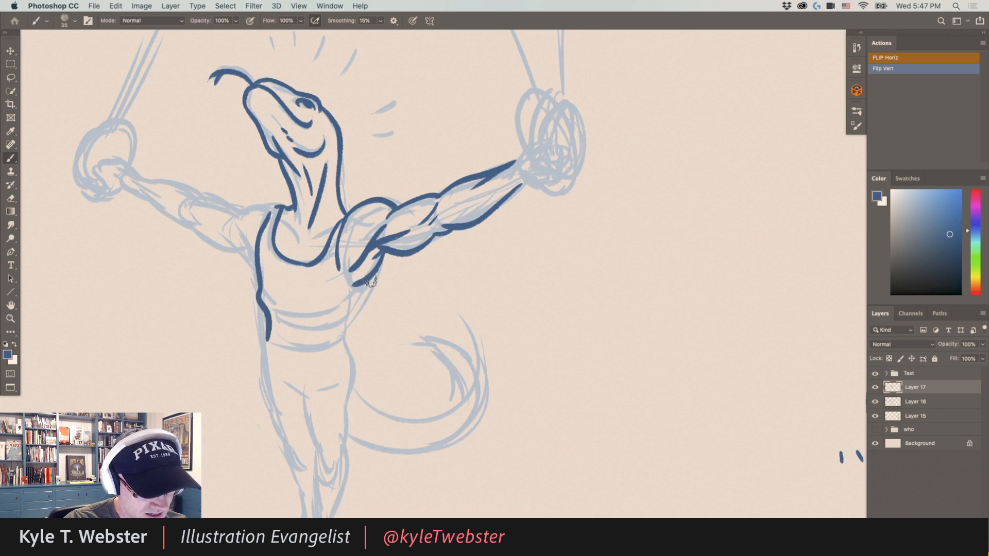
mouse_move(359, 298)
left_mouse_down()
mouse_move(345, 338)
mouse_move(300, 352)
mouse_move(262, 339)
left_mouse_up()
key("super+z")
left_click_drag(345, 337, 276, 340)
mouse_move(331, 326)
left_mouse_down()
mouse_move(295, 304)
mouse_move(296, 312)
mouse_move(294, 296)
mouse_move(281, 300)
left_mouse_up()
Ink the hips, crotch folds, both legs down to the pointed feet, and small curves marking the knees.
scroll(240, 261, "down", 5)
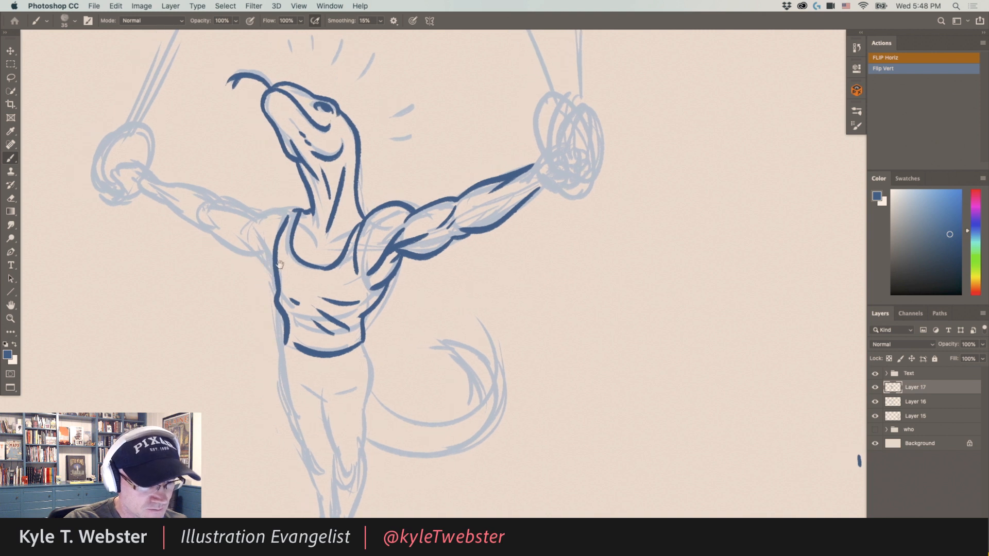
mouse_move(357, 268)
left_mouse_down()
mouse_move(338, 494)
mouse_move(325, 481)
mouse_move(322, 357)
mouse_move(309, 331)
mouse_move(310, 311)
mouse_move(340, 309)
mouse_move(343, 293)
mouse_move(312, 321)
left_mouse_up()
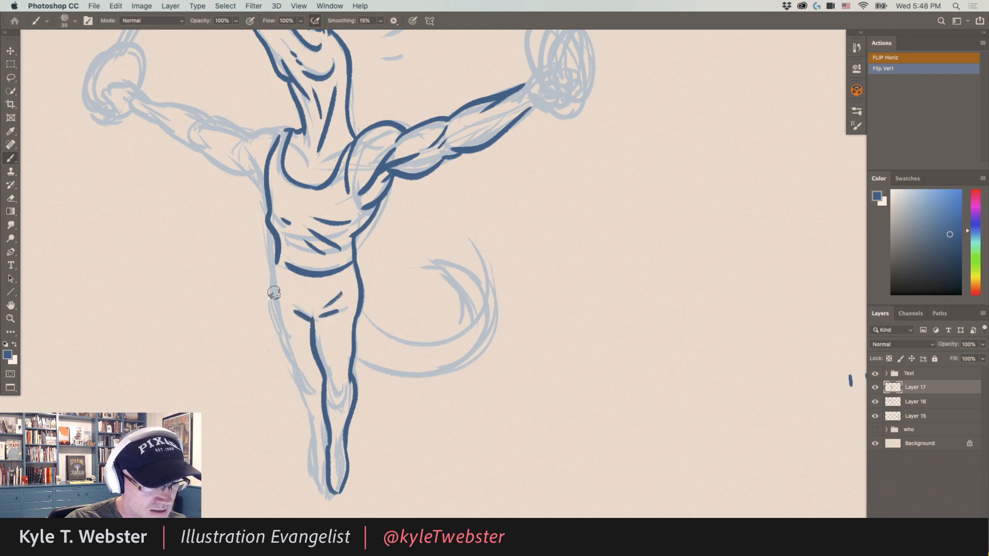
left_click_drag(272, 264, 326, 490)
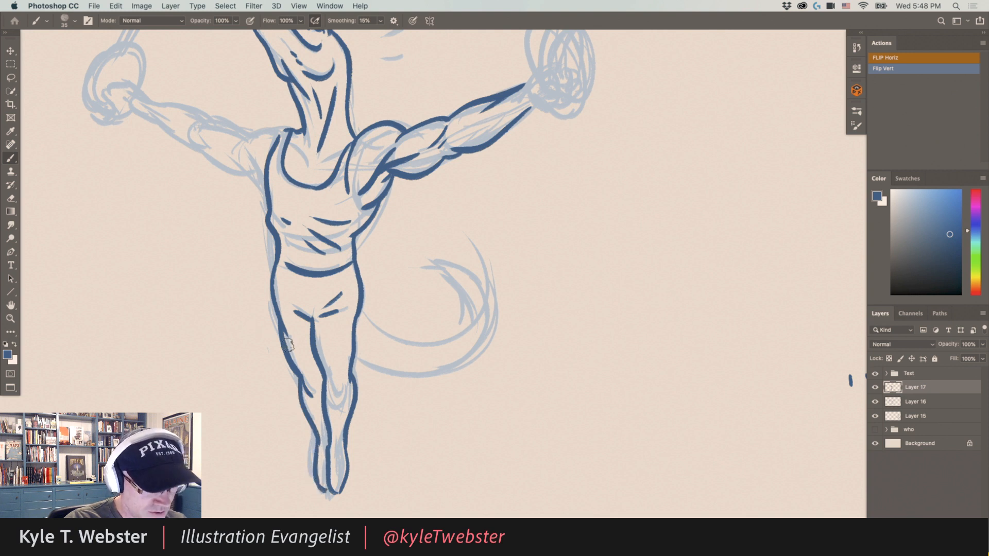
mouse_move(327, 371)
left_mouse_down()
mouse_move(345, 384)
mouse_move(312, 378)
left_mouse_up()
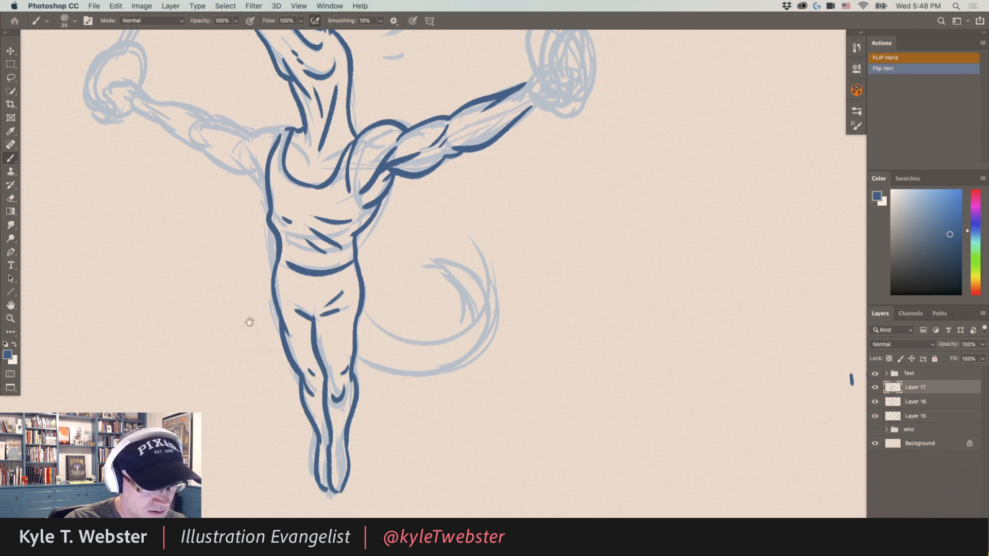
Ink the curve of the image-left shoulder and the collarbone lines inside the tank top's neckline.
left_click_drag(249, 322, 252, 310)
scroll(253, 335, "up", 5)
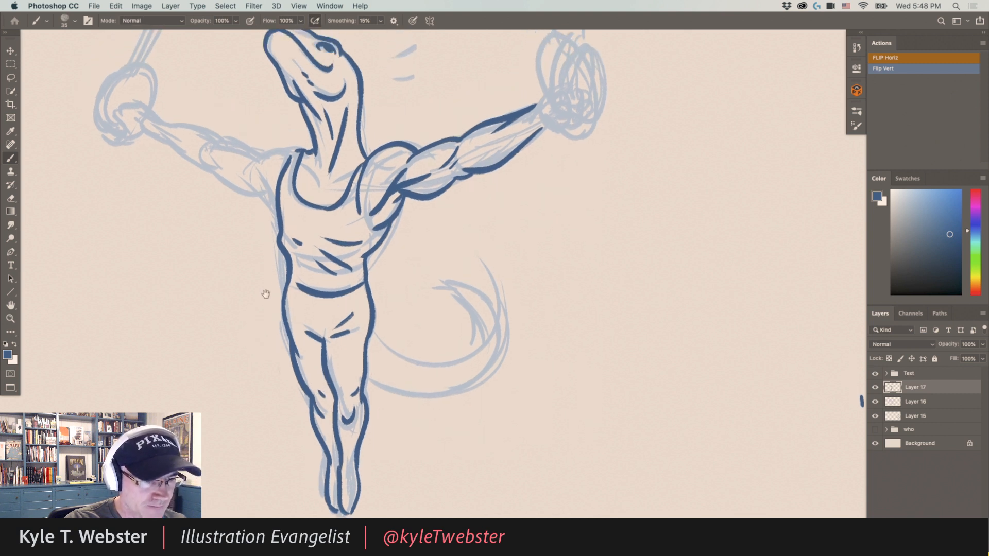
left_click_drag(308, 197, 273, 200)
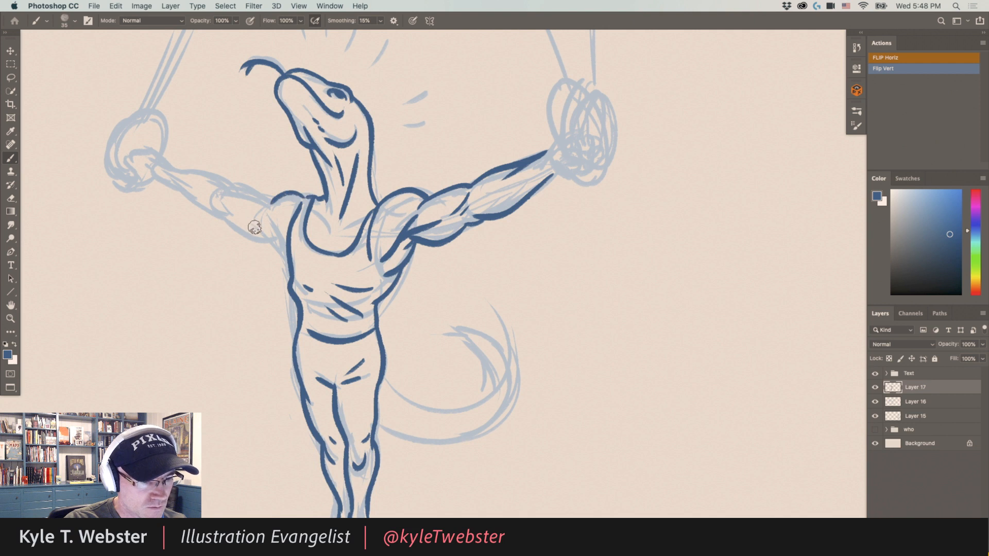
scroll(206, 216, "up", 2)
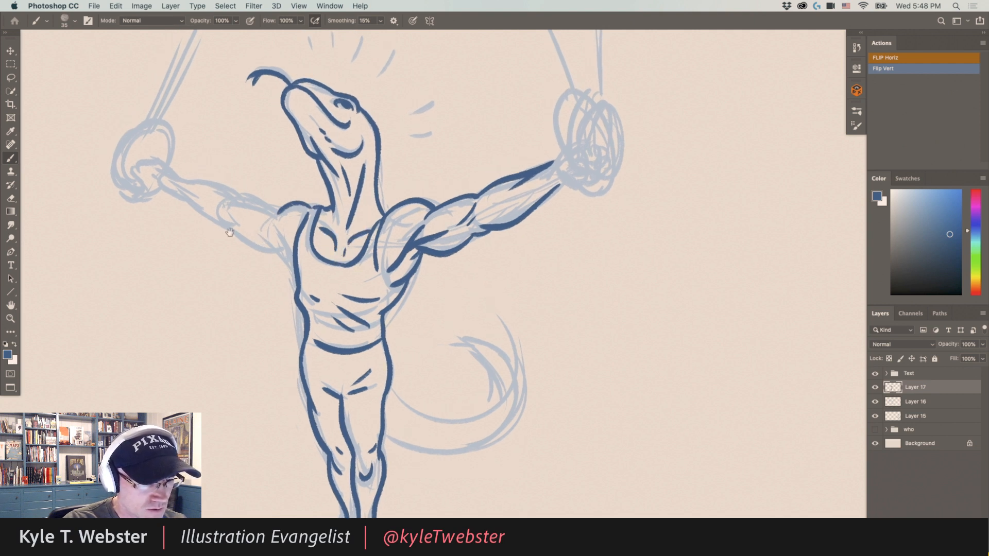
Ink the image-left armpit, upper arm and forearm with muscle lines, ending in the clenched fist.
left_click_drag(271, 243, 285, 254)
mouse_move(310, 291)
left_mouse_down()
mouse_move(286, 238)
mouse_move(233, 208)
left_mouse_up()
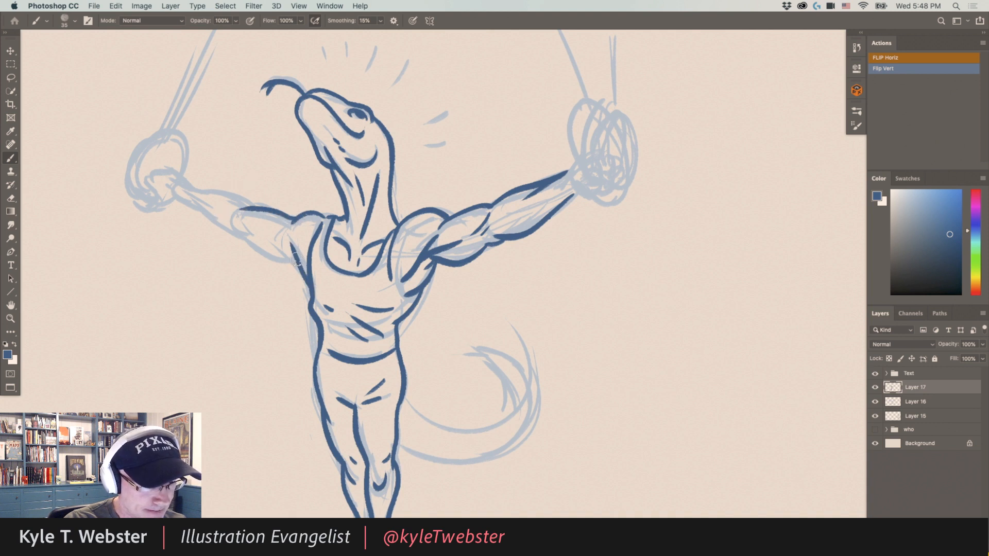
left_click_drag(295, 259, 244, 233)
mouse_move(295, 265)
left_mouse_down()
mouse_move(255, 242)
mouse_move(284, 235)
mouse_move(272, 224)
mouse_move(192, 201)
left_mouse_up()
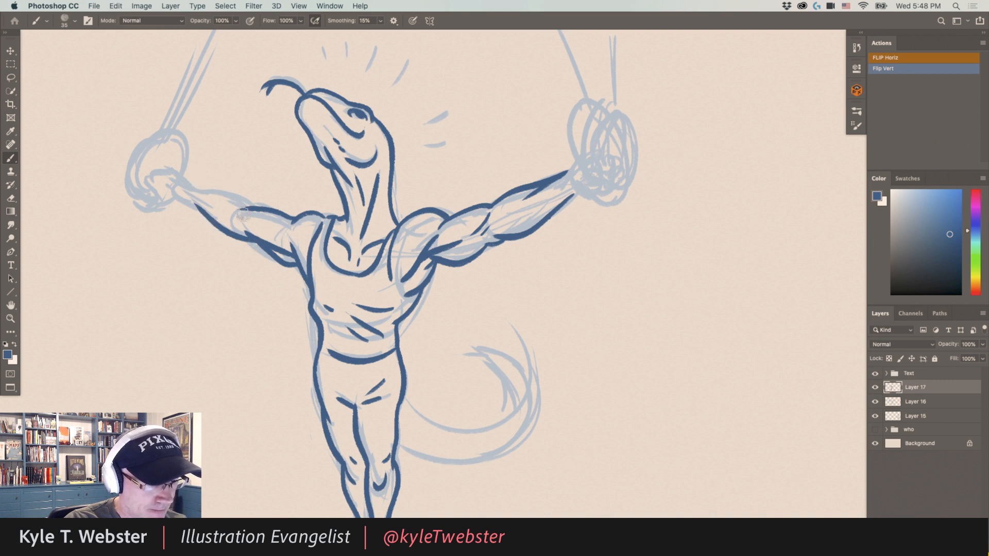
left_click_drag(251, 203, 193, 184)
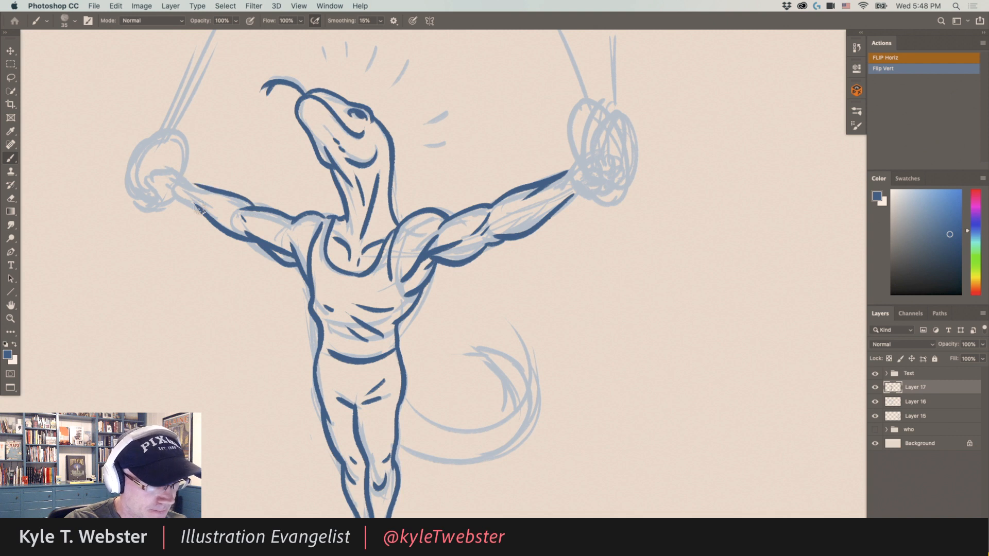
mouse_move(252, 207)
left_mouse_down()
mouse_move(218, 208)
mouse_move(161, 170)
mouse_move(206, 208)
mouse_move(158, 188)
mouse_move(166, 178)
mouse_move(200, 188)
mouse_move(176, 173)
mouse_move(147, 178)
mouse_move(182, 199)
mouse_move(159, 203)
mouse_move(146, 184)
left_mouse_up()
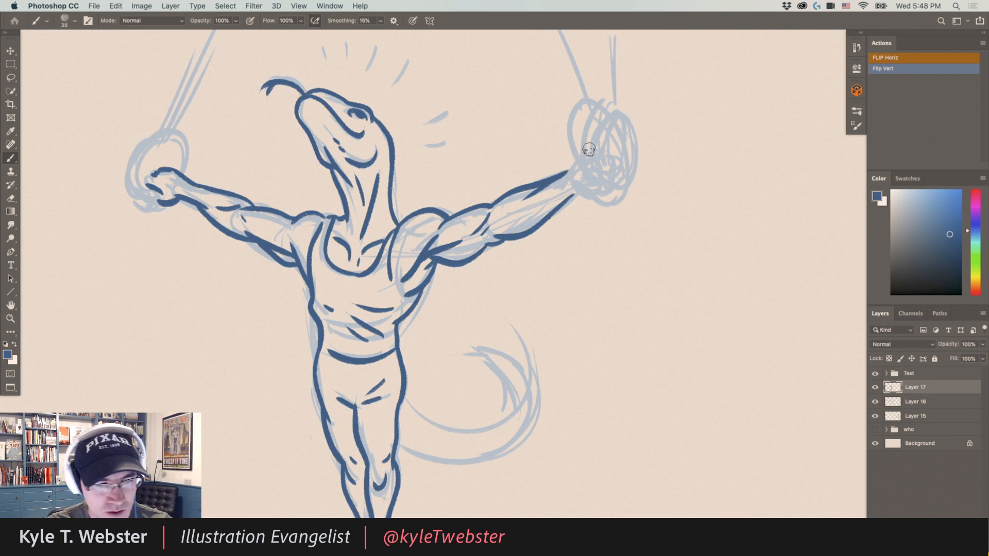
Ink the image-right fist with curled fingers and the double-outlined gymnastics ring it grips.
mouse_move(532, 181)
left_mouse_down()
mouse_move(481, 209)
mouse_move(492, 199)
mouse_move(529, 226)
mouse_move(553, 203)
mouse_move(536, 222)
mouse_move(558, 215)
left_mouse_up()
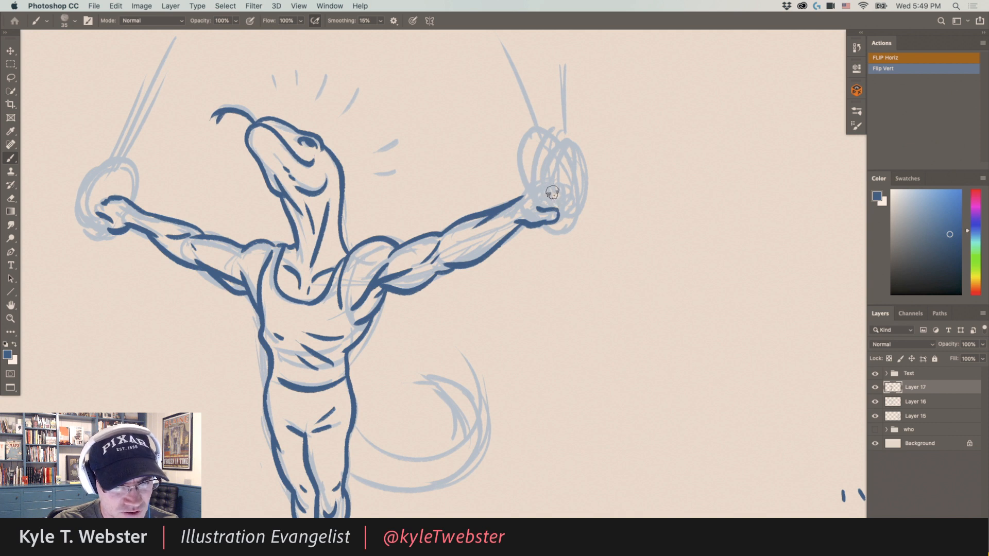
left_click_drag(548, 197, 560, 209)
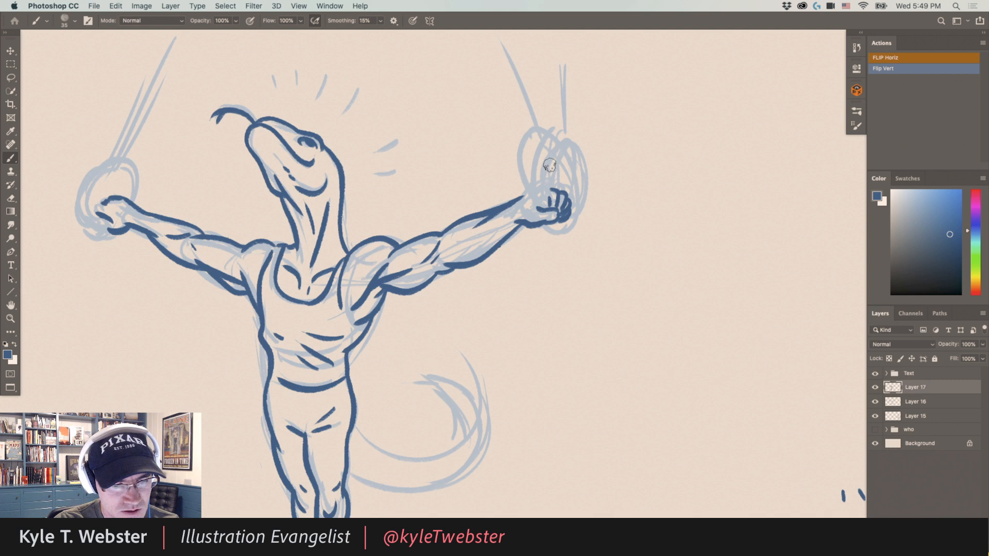
mouse_move(543, 198)
left_mouse_down()
mouse_move(537, 158)
mouse_move(552, 147)
mouse_move(574, 206)
mouse_move(575, 170)
mouse_move(552, 141)
mouse_move(526, 149)
mouse_move(521, 175)
mouse_move(538, 194)
mouse_move(555, 189)
left_mouse_up()
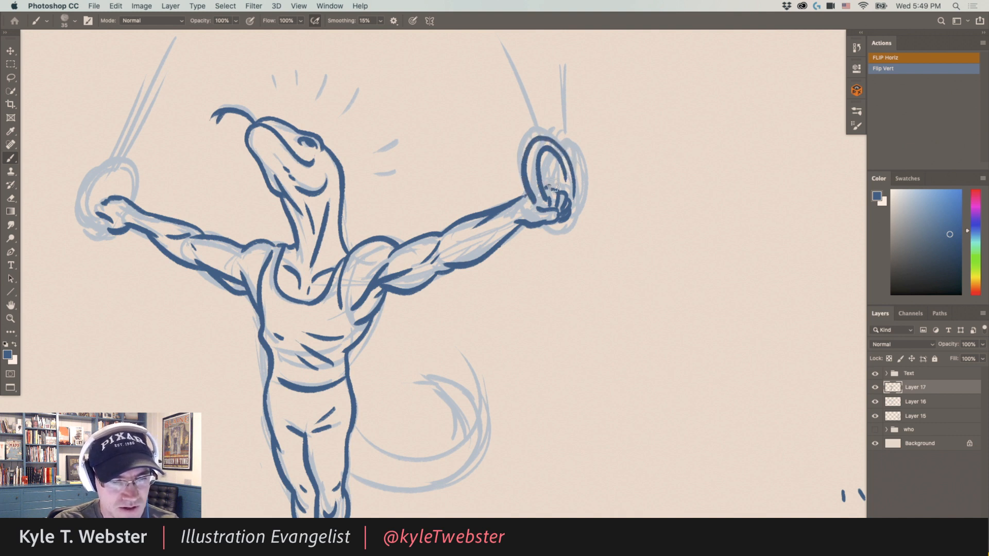
left_click_drag(548, 225, 570, 222)
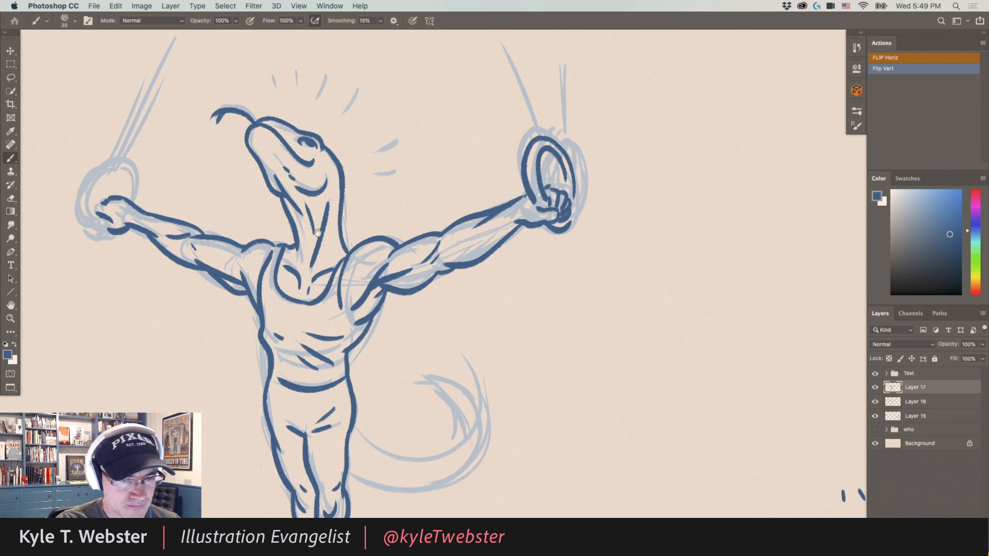
Ink the strap slanting up and to the left from the top of the image-right ring.
scroll(575, 164, "up", 5)
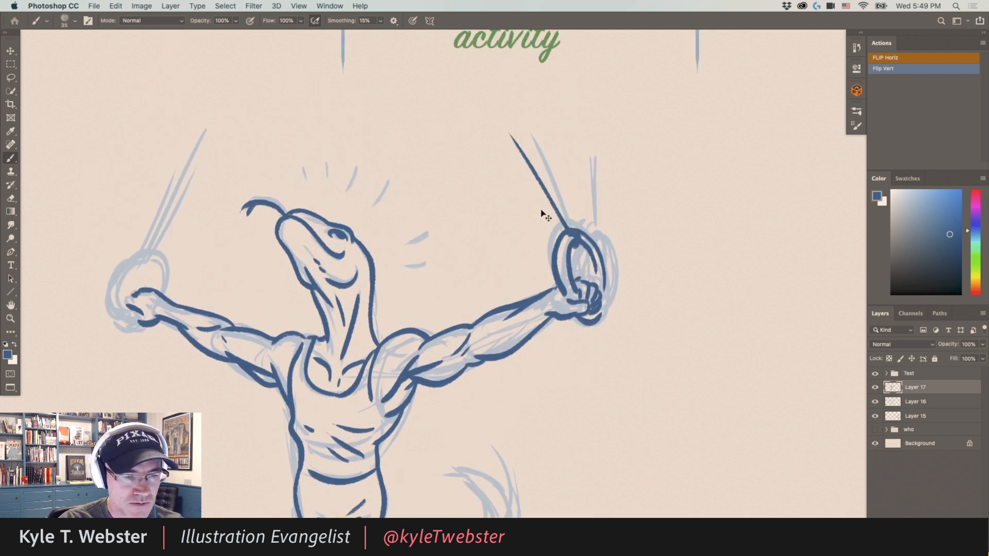
left_click_drag(561, 211, 568, 230)
left_click_drag(551, 183, 533, 147)
mouse_move(340, 212)
left_mouse_down()
mouse_move(402, 176)
mouse_move(400, 164)
left_mouse_up()
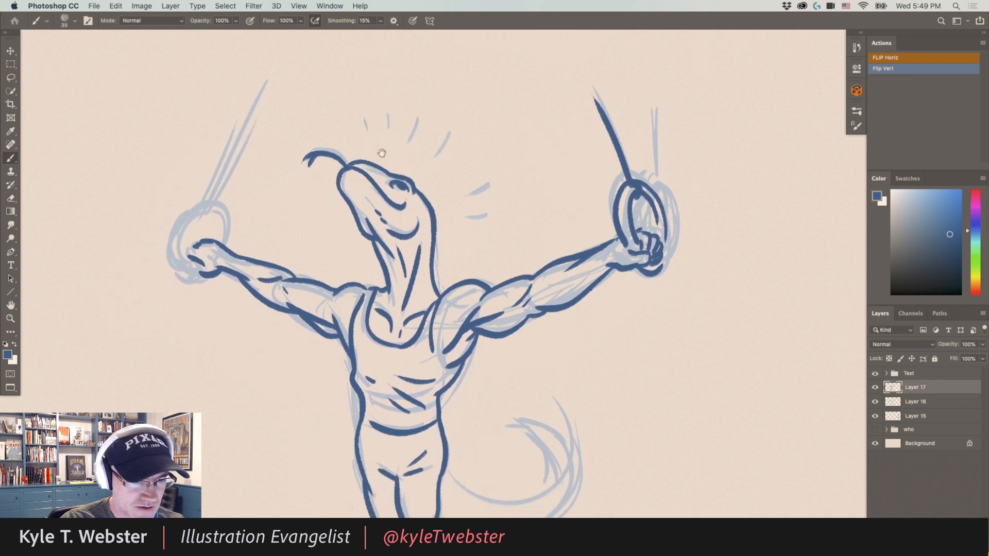
Ink short sweat and effort marks around the reptile's head, following the sketched radiating lines.
mouse_move(466, 205)
left_mouse_down()
mouse_move(490, 196)
mouse_move(472, 155)
mouse_move(434, 141)
left_mouse_up()
left_click_drag(316, 211, 328, 216)
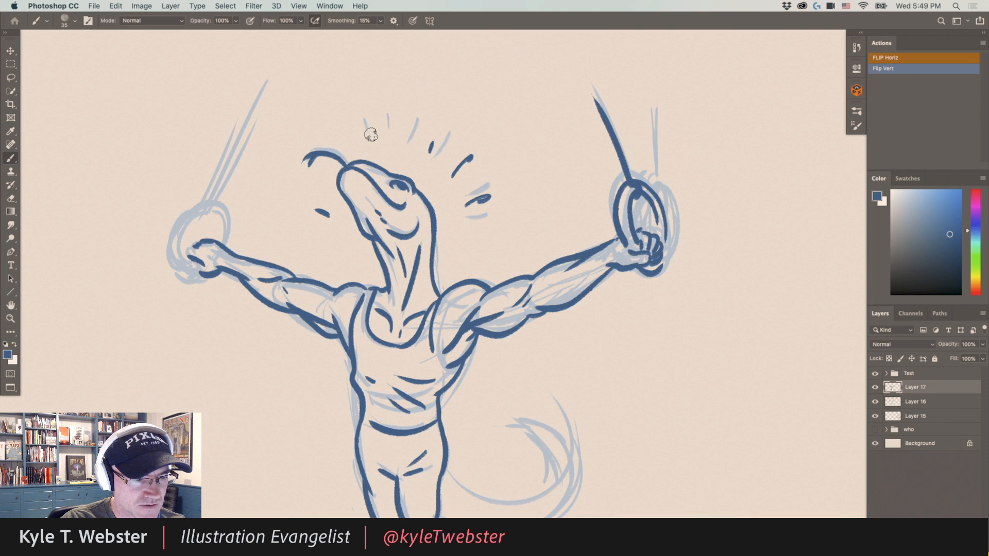
left_click_drag(364, 122, 370, 133)
Ink the double-outlined gymnastics ring around the image-left fist and the strap slanting up and to the right from it.
left_click_drag(277, 198, 350, 243)
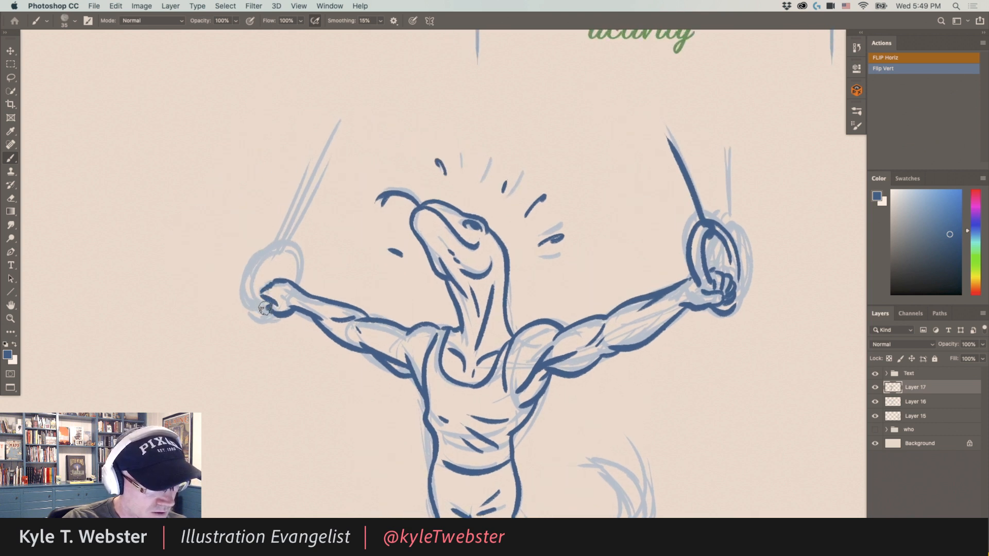
mouse_move(269, 310)
left_mouse_down()
mouse_move(249, 301)
mouse_move(256, 265)
mouse_move(287, 248)
mouse_move(293, 280)
mouse_move(298, 244)
mouse_move(259, 247)
mouse_move(246, 267)
mouse_move(245, 309)
mouse_move(267, 309)
mouse_move(235, 326)
mouse_move(235, 305)
mouse_move(255, 335)
left_mouse_up()
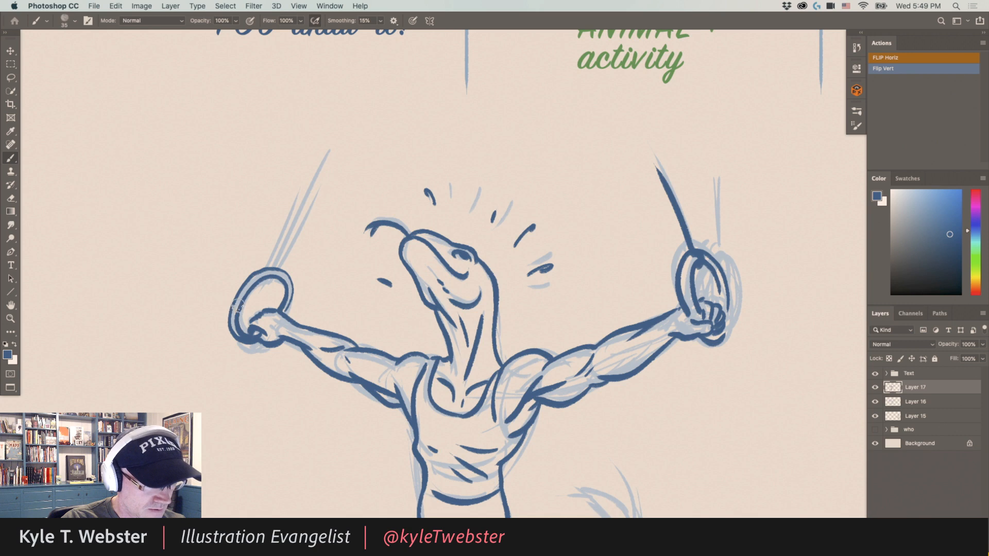
mouse_move(250, 266)
left_mouse_down()
mouse_move(244, 305)
mouse_move(326, 199)
left_mouse_up()
Ink the upper and lower outlines of the tail, curving out from the image-right hip and ending in an upturned pointed tip.
left_click(286, 317, "alt")
left_click_drag(322, 408, 302, 231)
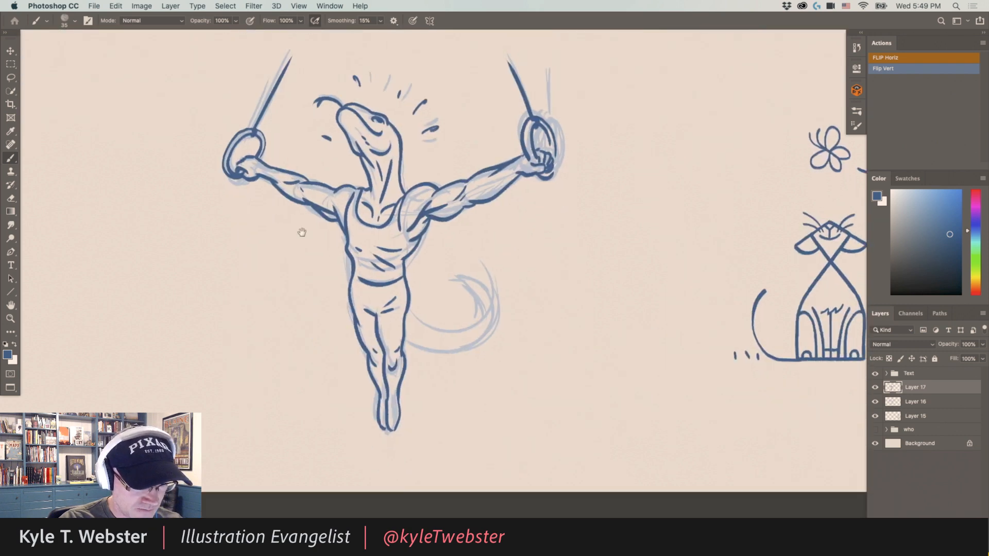
mouse_move(361, 297)
left_mouse_down()
mouse_move(333, 333)
mouse_move(444, 334)
left_mouse_up()
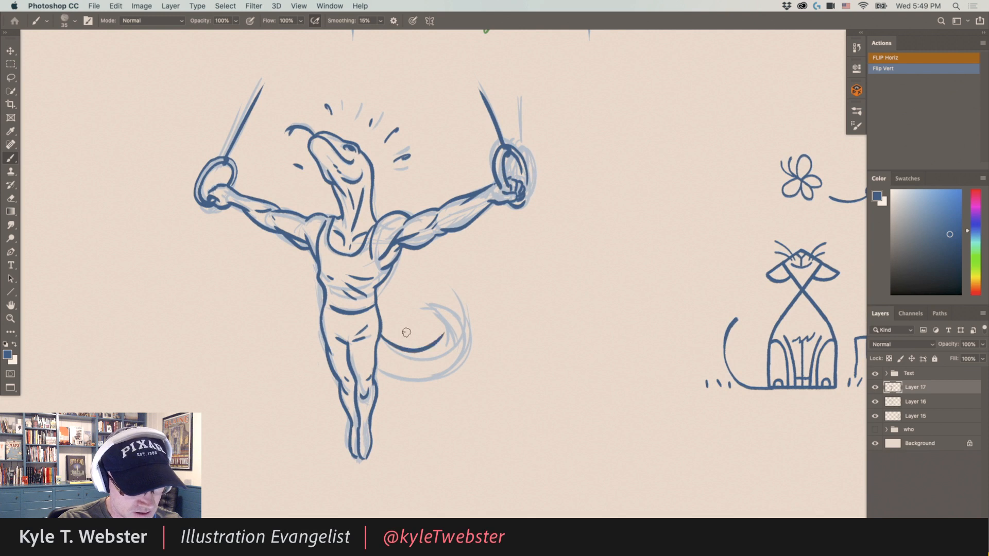
left_click_drag(375, 362, 446, 346)
left_click(438, 322, "super")
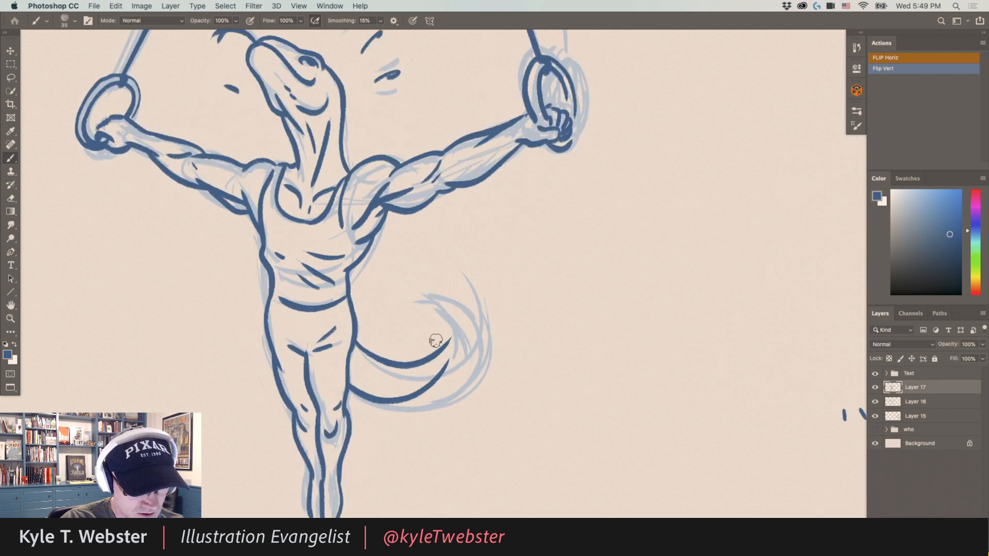
mouse_move(428, 278)
left_mouse_down()
mouse_move(449, 355)
mouse_move(416, 382)
left_mouse_up()
Add small scale marks along the inside of the tail.
left_click_drag(415, 374, 396, 391)
left_click_drag(396, 392, 376, 386)
left_click(438, 335)
left_click(435, 326)
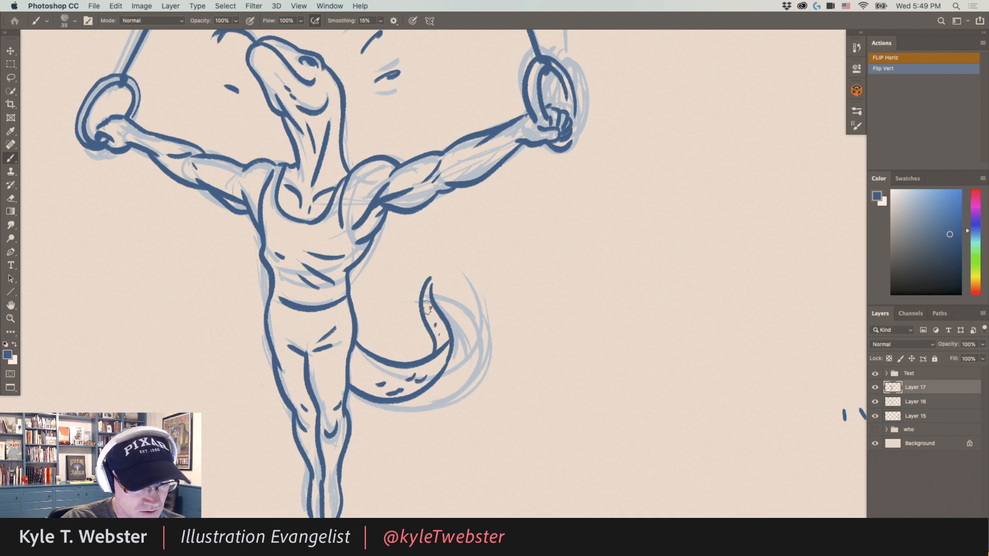
Dot a row of small scale marks down the image-right side of the reptile's neck.
left_click_drag(284, 295, 319, 346)
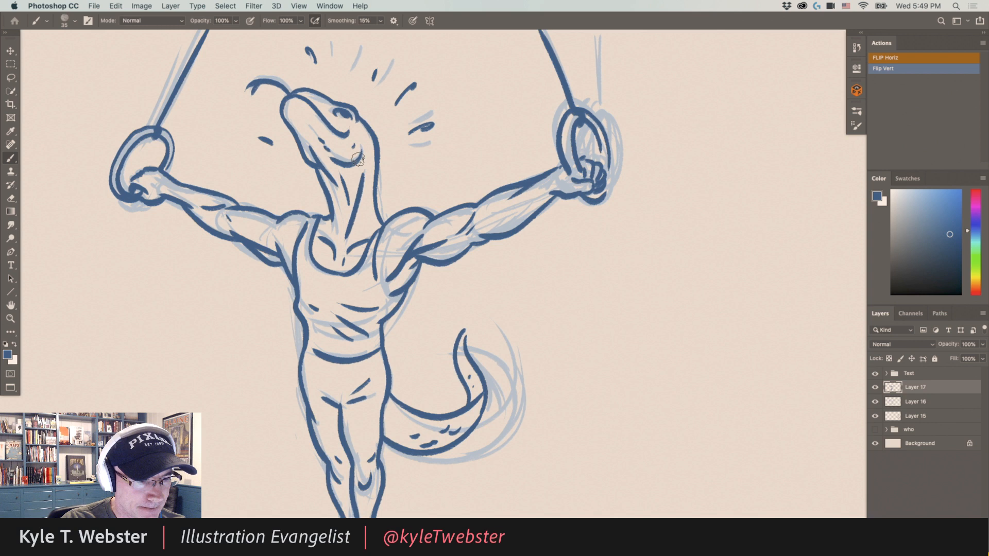
left_click(370, 200)
left_click(369, 207)
left_click(370, 216)
left_click(365, 219)
left_click(363, 226)
Add small scale marks to both of the reptile's forearms.
left_click_drag(227, 336, 259, 295)
left_click(243, 180)
left_click(251, 185)
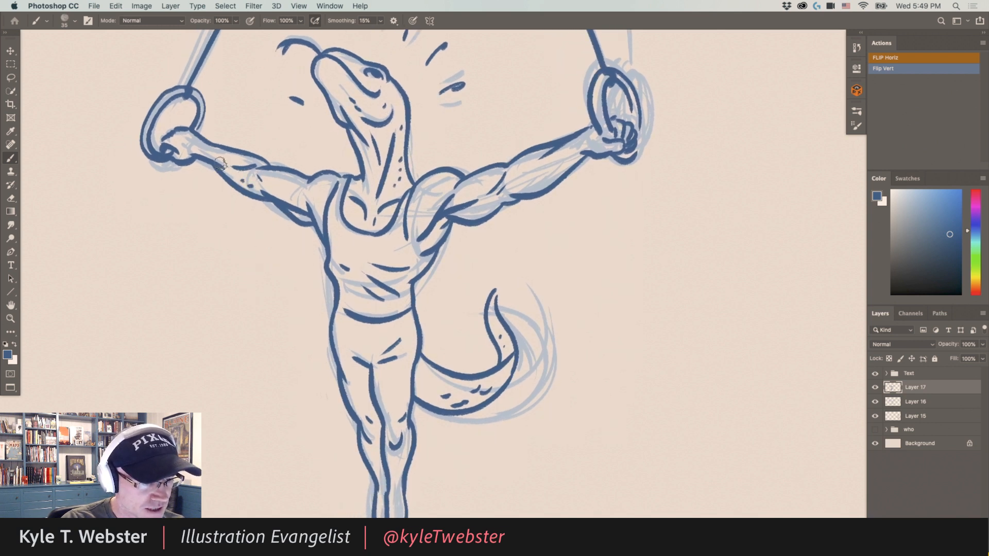
left_click_drag(548, 176, 555, 173)
left_click(540, 180)
left_click(530, 184)
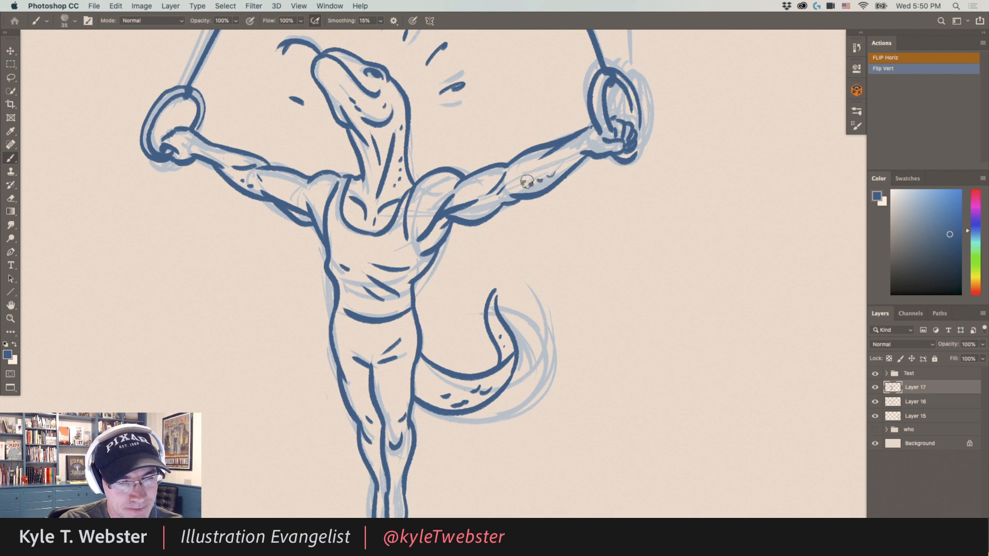
left_click(535, 172)
left_click(543, 169)
left_click(480, 214)
Ink pairs of short curved motion lines on the outer side of both gymnastics rings.
left_click(286, 356, "alt")
mouse_move(270, 324)
left_mouse_down()
mouse_move(280, 291)
mouse_move(258, 296)
left_mouse_up()
left_click_drag(212, 161, 210, 151)
left_click_drag(205, 166, 195, 155)
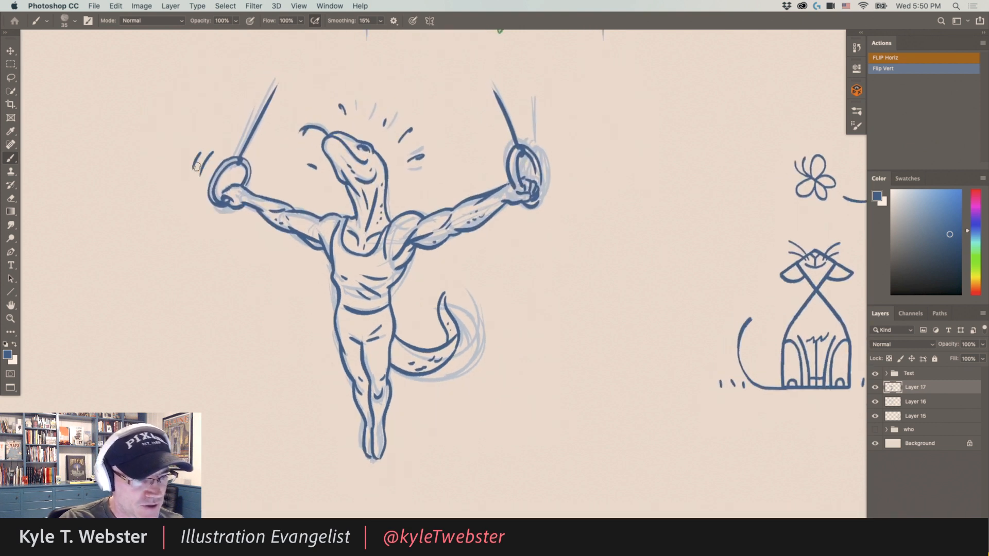
mouse_move(561, 164)
left_mouse_down()
mouse_move(558, 145)
mouse_move(548, 146)
left_mouse_up()
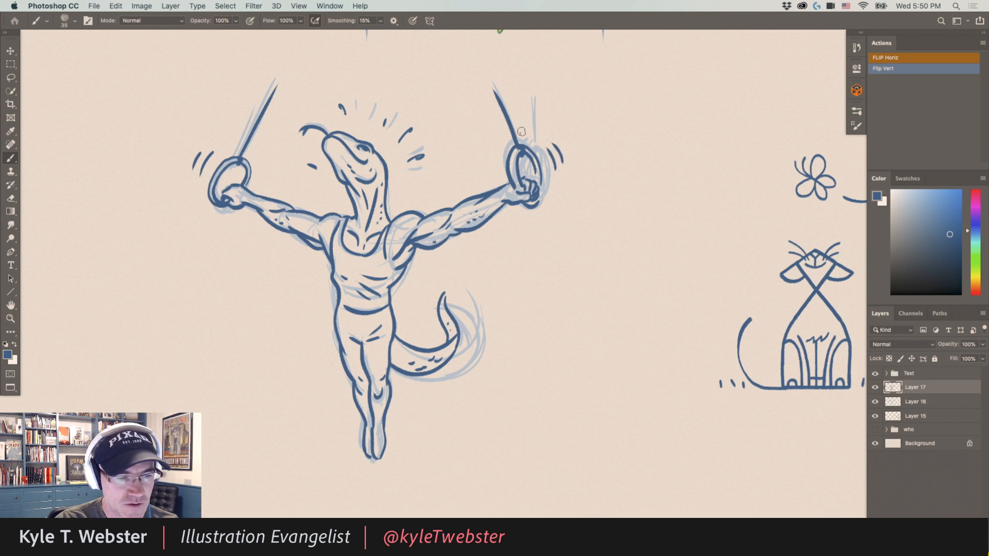
Hide the faded sketch on Layer 16 and move the inked gymnast toward the canvas's left edge.
left_click(300, 328, "alt")
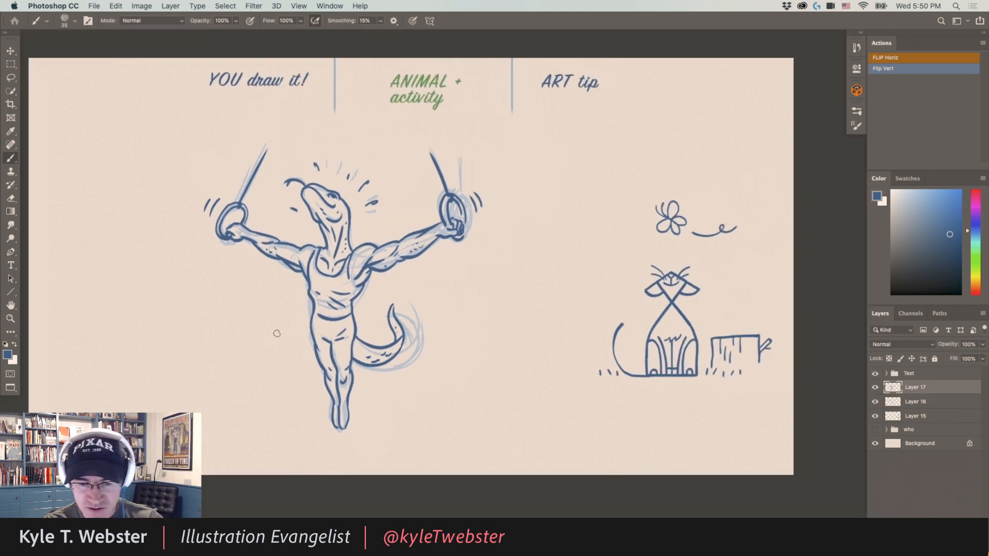
left_click(874, 402)
mouse_move(279, 298)
left_mouse_down()
mouse_move(302, 286)
mouse_move(409, 303)
mouse_move(202, 298)
left_mouse_up()
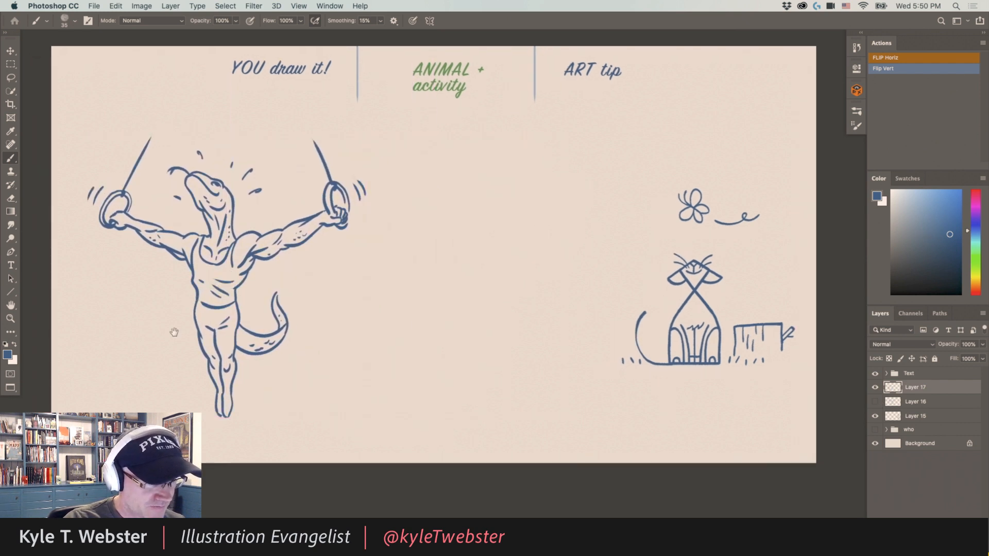
left_click_drag(172, 336, 232, 330)
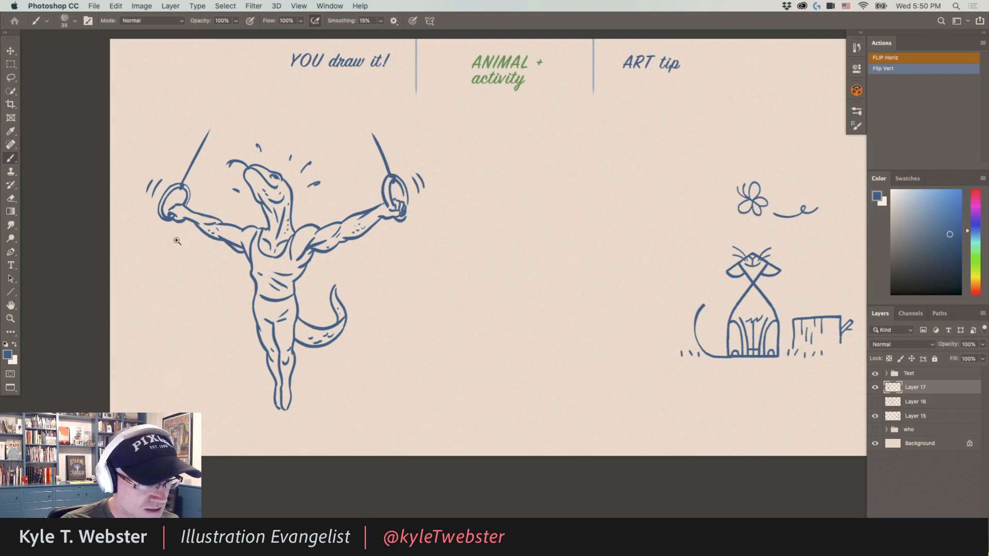
Ink the lower curve of the tank top's image-right armhole so that it closes beneath the shoulder.
mouse_move(176, 241)
left_mouse_down()
mouse_move(168, 254)
mouse_move(181, 289)
left_mouse_up()
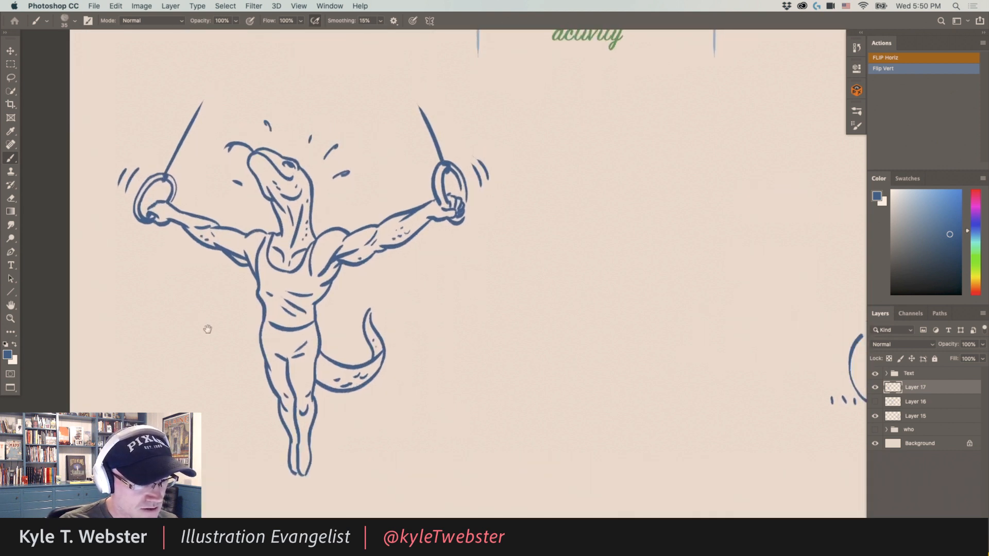
left_click(226, 284)
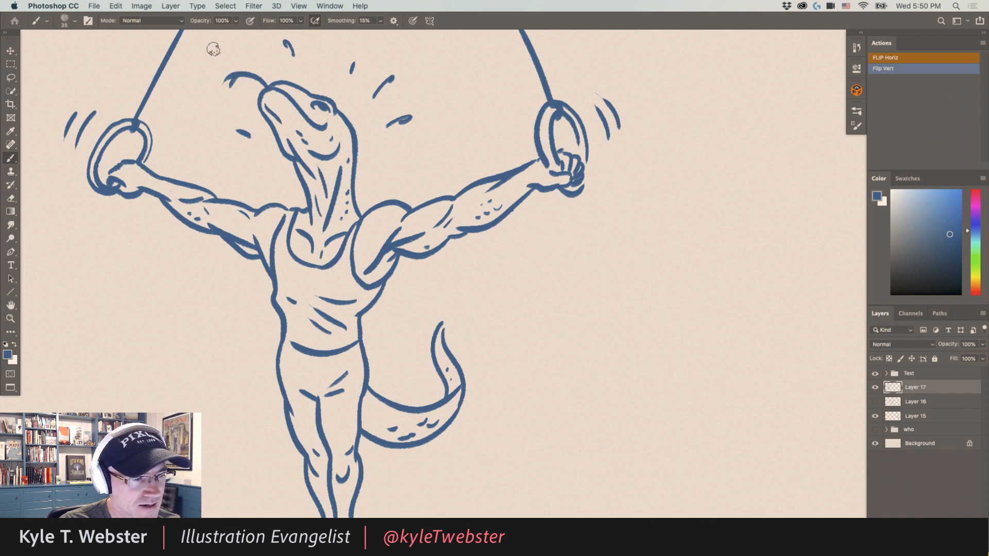
left_click(233, 307, "alt")
left_click_drag(209, 361, 205, 332)
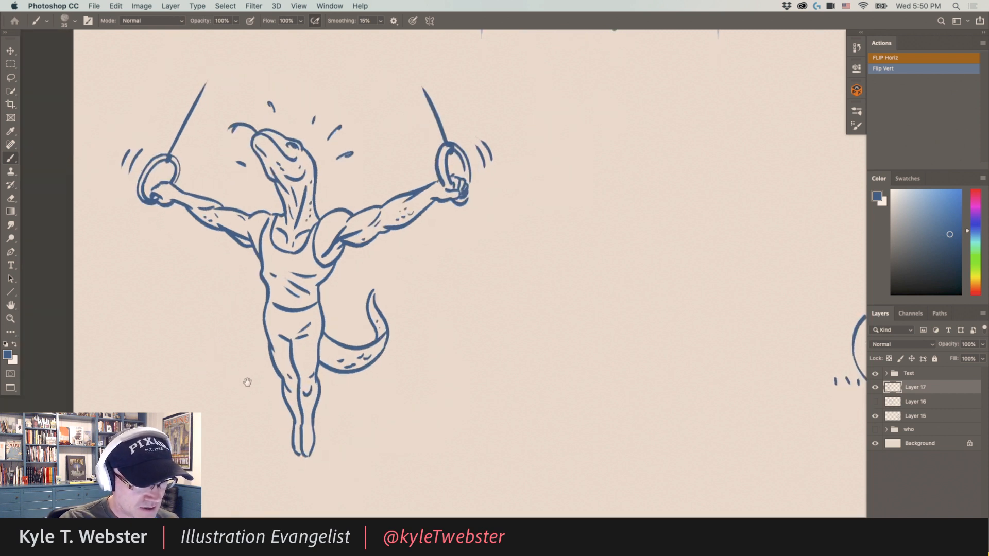
left_click_drag(247, 382, 222, 382)
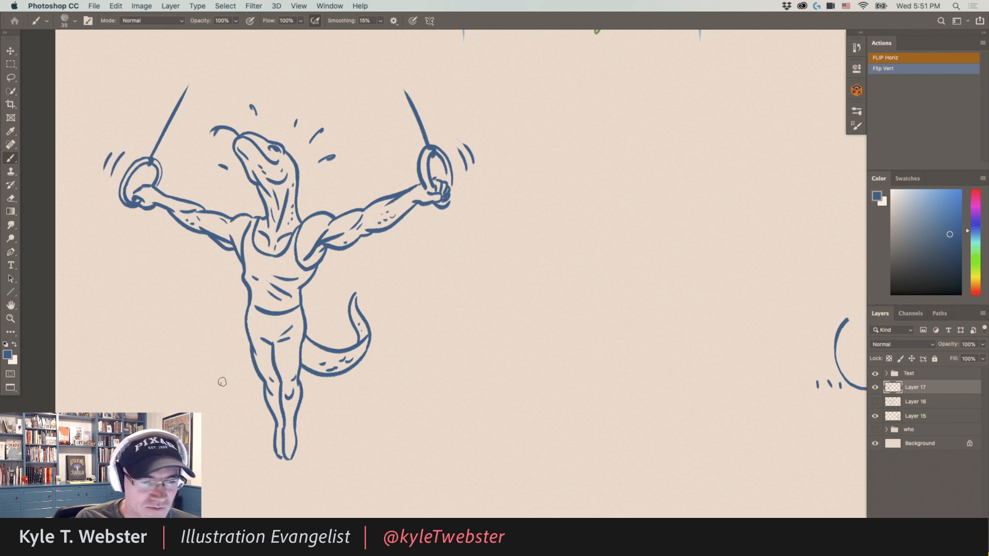
Pick a lighter blue as the foreground colour for sketching in the empty space between the gymnast and the dog.
left_click(366, 271, "alt")
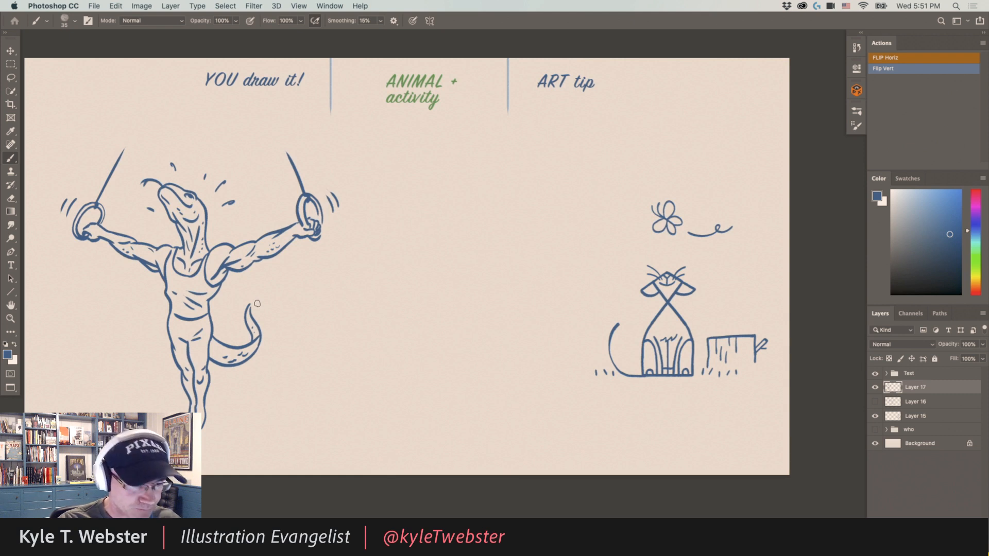
left_click(330, 305)
left_click_drag(326, 304, 314, 349)
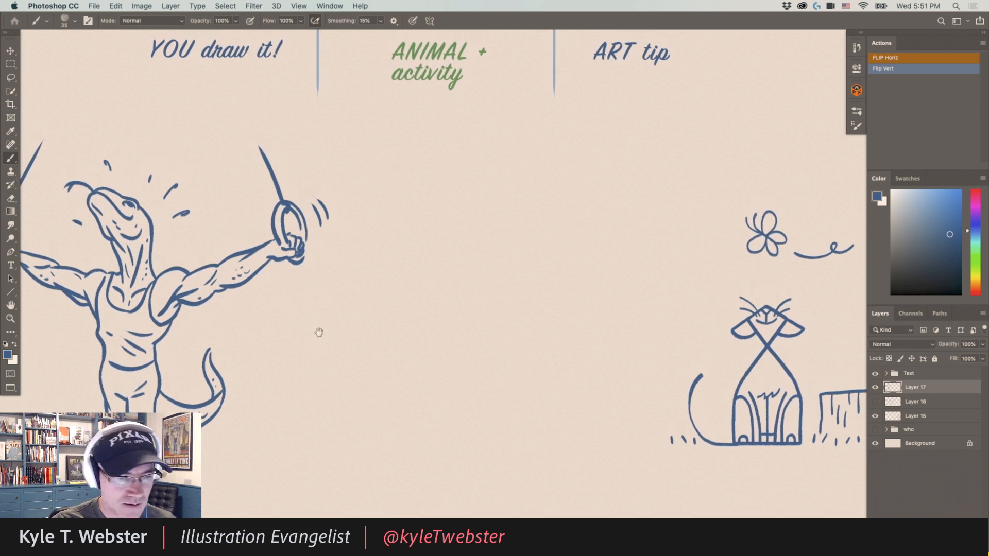
left_click_drag(354, 280, 345, 282)
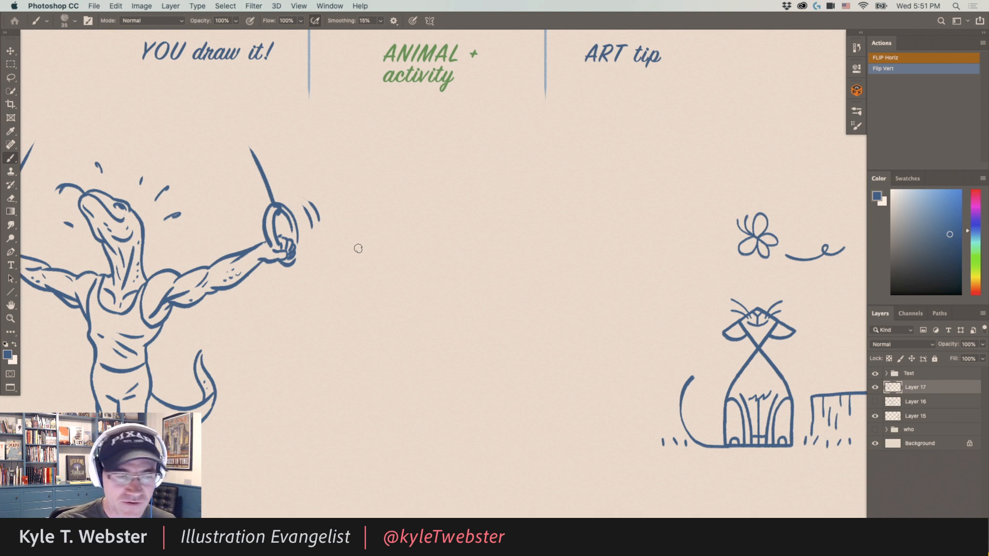
left_click_drag(382, 319, 366, 311)
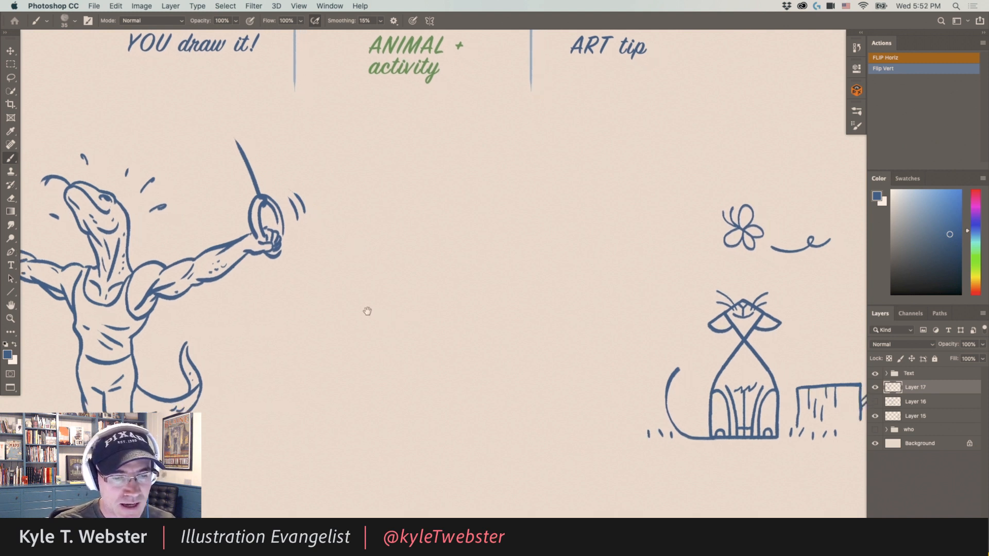
left_click(922, 200)
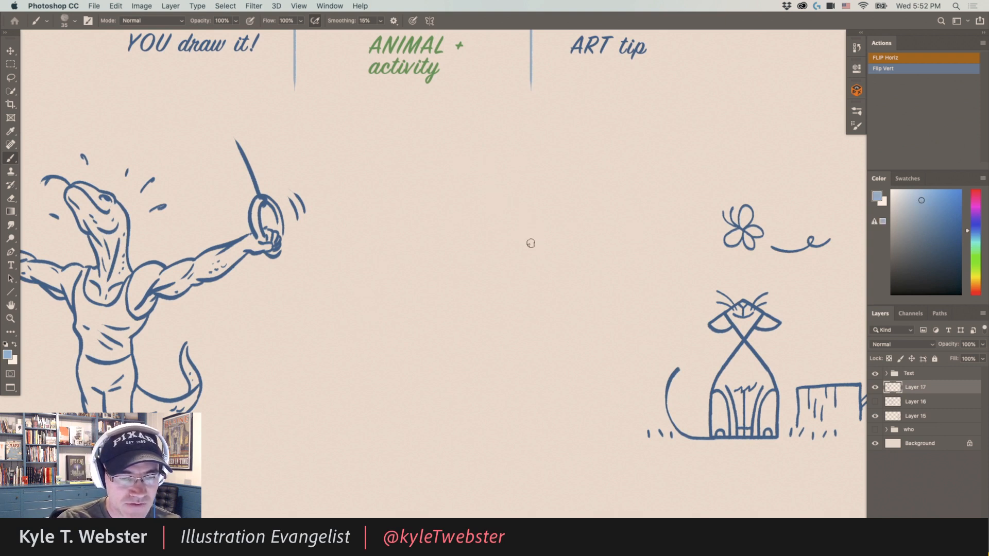
Sketch an irregular bean-shaped form with a curved lengthwise centre line and five arched cross-contour lines.
mouse_move(547, 240)
left_mouse_down()
mouse_move(513, 210)
mouse_move(427, 206)
mouse_move(401, 262)
mouse_move(418, 311)
mouse_move(416, 366)
mouse_move(487, 438)
mouse_move(555, 410)
mouse_move(567, 337)
mouse_move(543, 232)
left_mouse_up()
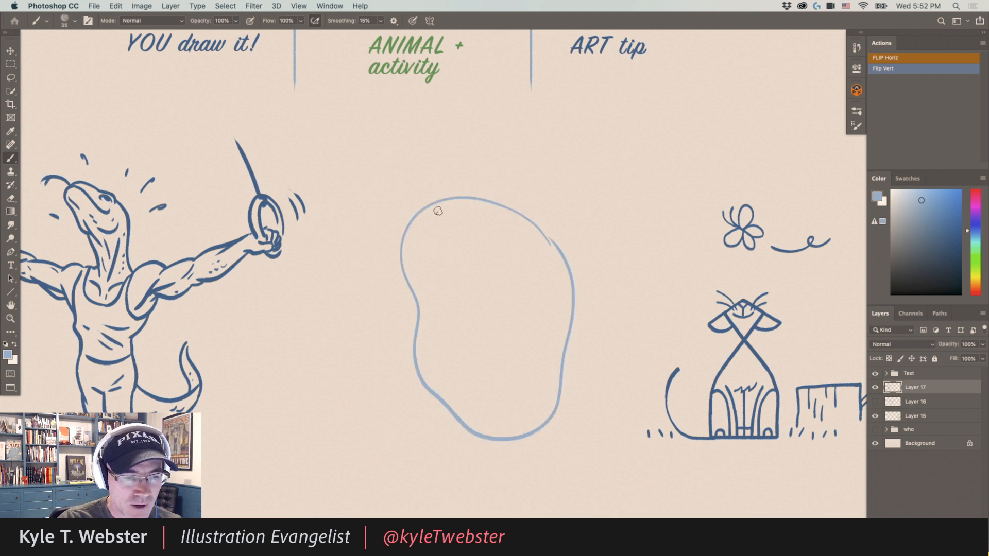
mouse_move(426, 206)
left_mouse_down()
mouse_move(451, 200)
mouse_move(483, 220)
mouse_move(510, 266)
mouse_move(517, 417)
mouse_move(494, 440)
left_mouse_up()
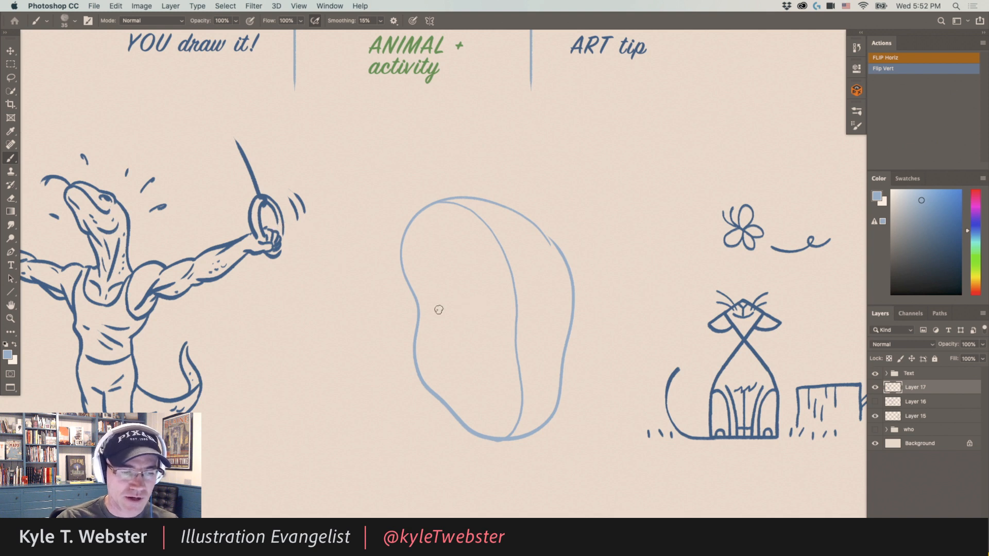
mouse_move(432, 393)
left_mouse_down()
mouse_move(446, 338)
mouse_move(474, 323)
mouse_move(519, 318)
mouse_move(551, 334)
mouse_move(560, 367)
left_mouse_up()
mouse_move(417, 324)
left_mouse_down()
mouse_move(432, 300)
mouse_move(492, 274)
mouse_move(546, 282)
mouse_move(571, 310)
left_mouse_up()
mouse_move(412, 289)
left_mouse_down()
mouse_move(473, 219)
mouse_move(549, 239)
left_mouse_up()
mouse_move(456, 406)
left_mouse_down()
mouse_move(470, 382)
mouse_move(526, 372)
mouse_move(562, 396)
left_mouse_up()
mouse_move(487, 436)
left_mouse_down()
mouse_move(525, 405)
mouse_move(526, 435)
left_mouse_up()
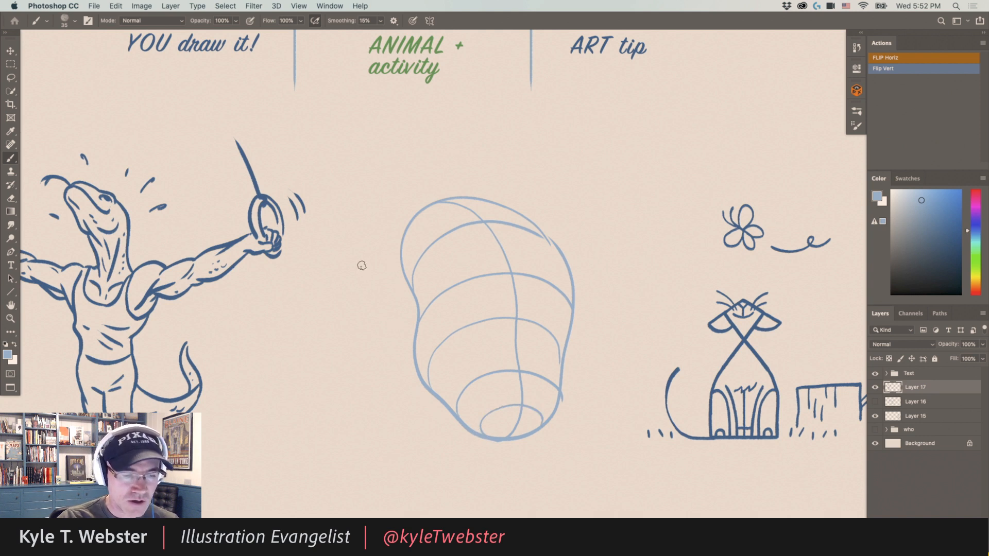
Mark a small X below the contoured form's lower-left edge and another beside its upper-left edge.
left_click_drag(432, 440, 446, 456)
left_click_drag(446, 438, 432, 455)
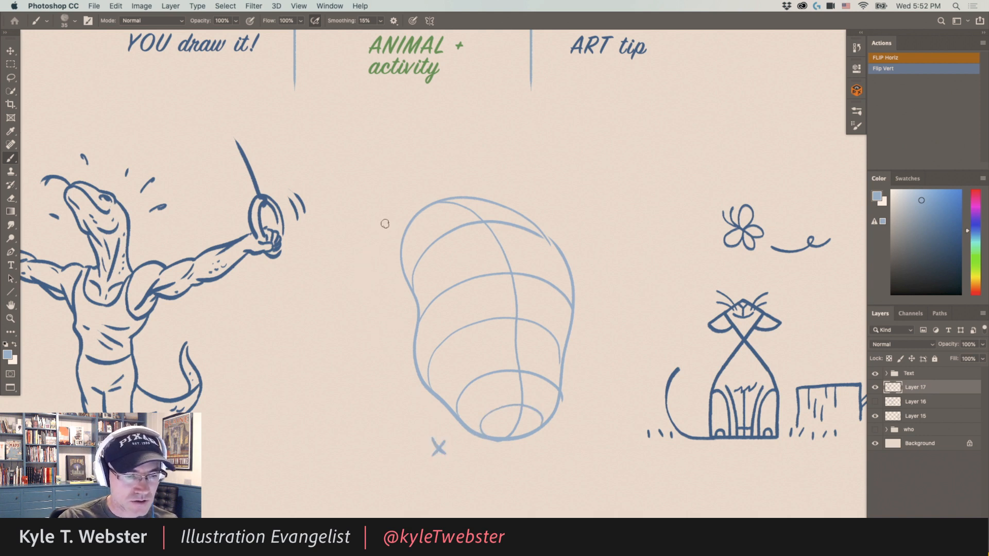
left_click_drag(379, 215, 385, 225)
left_click_drag(390, 216, 385, 226)
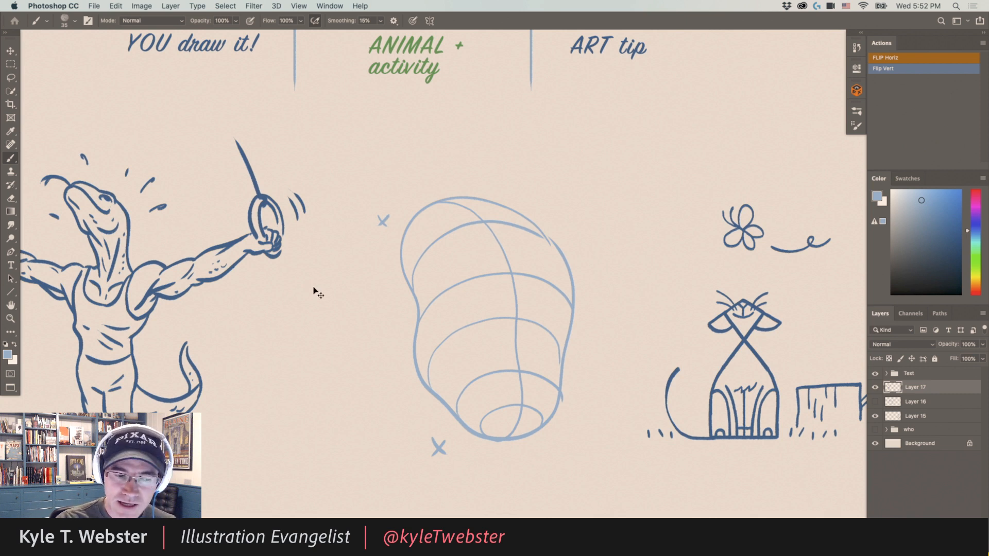
Undo both X marks and the whole contoured bean-shaped form.
key("super+z")
key("super+z")
key("super+z")
key("super+z")
key("super+z")
key("super+z")
key("super+z")
key("super+z")
key("super+z")
key("super+z")
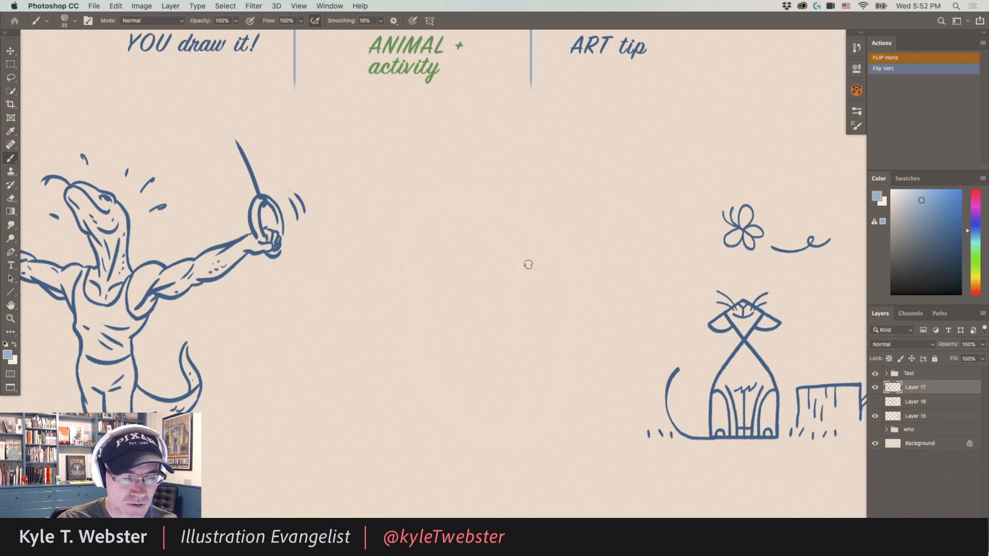
Sketch a large circle between the gymnast and the dog, and a small smiling face with round eyes below it.
mouse_move(565, 285)
left_mouse_down()
mouse_move(561, 258)
mouse_move(527, 222)
mouse_move(445, 213)
mouse_move(390, 270)
mouse_move(398, 346)
mouse_move(451, 380)
mouse_move(521, 362)
mouse_move(565, 282)
left_mouse_up()
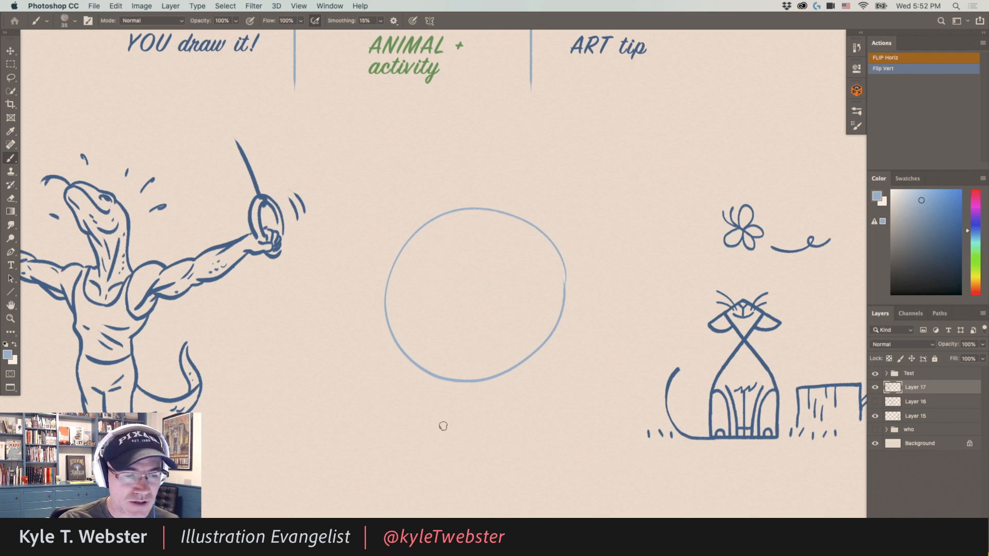
mouse_move(388, 452)
left_mouse_down()
mouse_move(331, 451)
mouse_move(364, 463)
mouse_move(347, 469)
left_mouse_up()
left_click(378, 446)
left_click(339, 445)
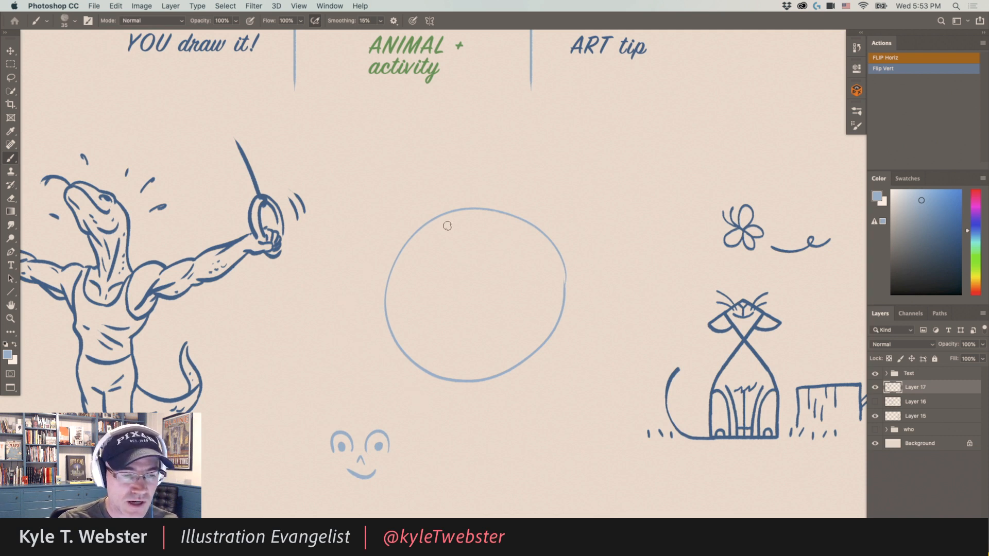
Draw a curved vertical centre line and a curved horizontal contour across the circle, and mark an X on the horizontal one.
mouse_move(489, 209)
left_mouse_down()
mouse_move(448, 226)
mouse_move(427, 269)
mouse_move(423, 316)
mouse_move(434, 353)
mouse_move(483, 379)
left_mouse_up()
mouse_move(495, 210)
left_mouse_down()
mouse_move(456, 221)
mouse_move(424, 294)
mouse_move(435, 353)
mouse_move(506, 368)
left_mouse_up()
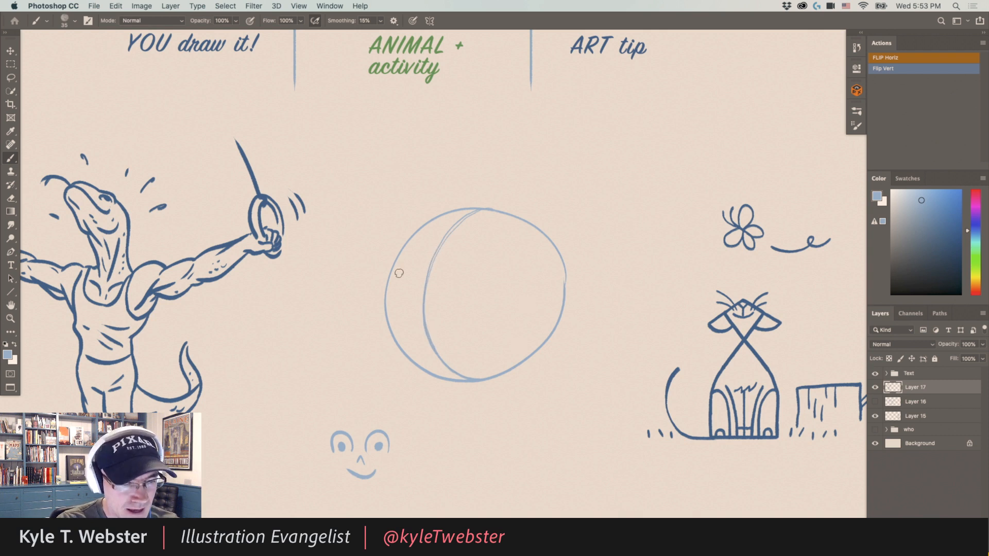
mouse_move(387, 282)
left_mouse_down()
mouse_move(403, 315)
mouse_move(464, 320)
mouse_move(537, 293)
mouse_move(560, 256)
mouse_move(551, 281)
mouse_move(458, 320)
left_mouse_up()
mouse_move(386, 304)
left_mouse_down()
mouse_move(418, 318)
mouse_move(496, 312)
mouse_move(560, 249)
left_mouse_up()
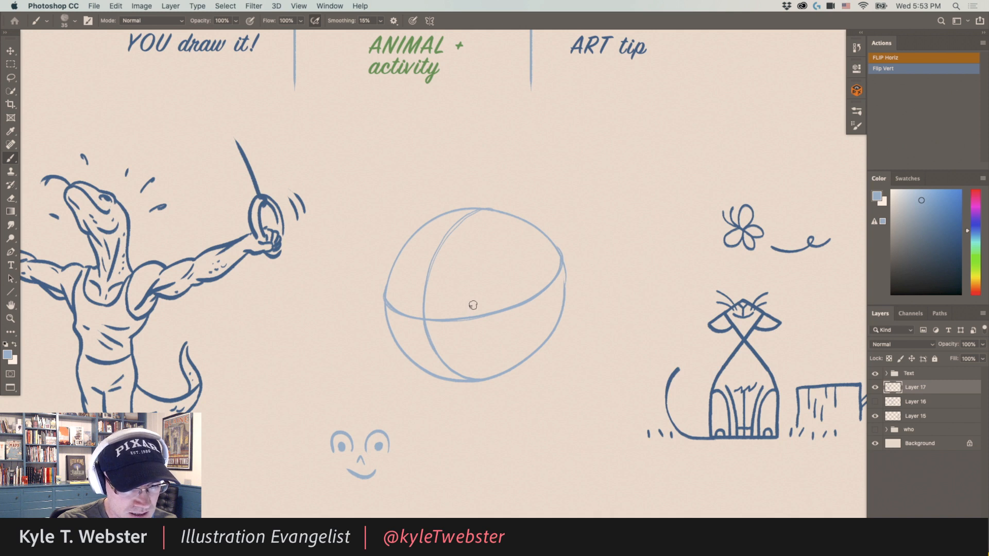
mouse_move(473, 305)
left_mouse_down()
mouse_move(460, 324)
mouse_move(473, 325)
left_mouse_up()
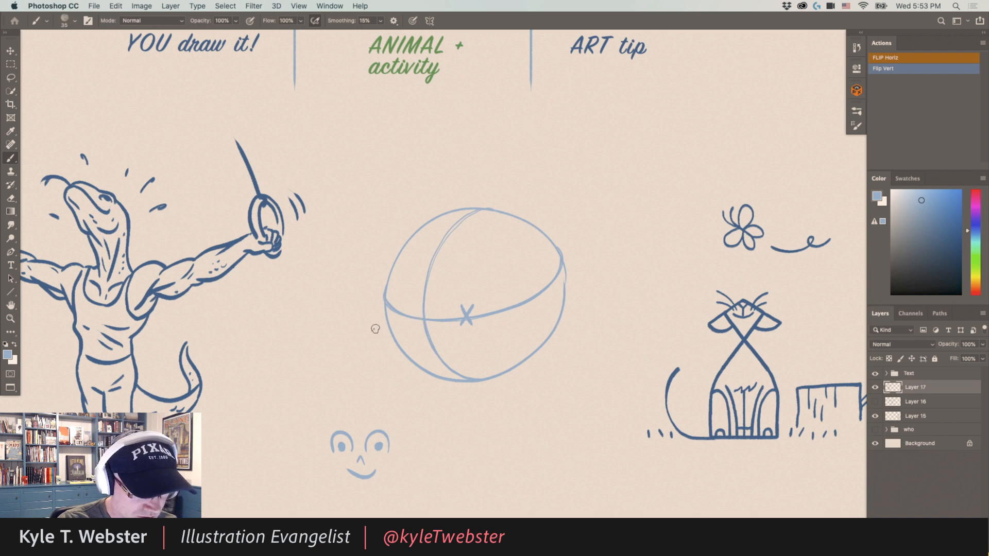
Sketch a small upward arrow beside the circle and rough in a second eye mark, nose, smile, eyebrows, side contour and ear on it.
left_click_drag(375, 328, 370, 304)
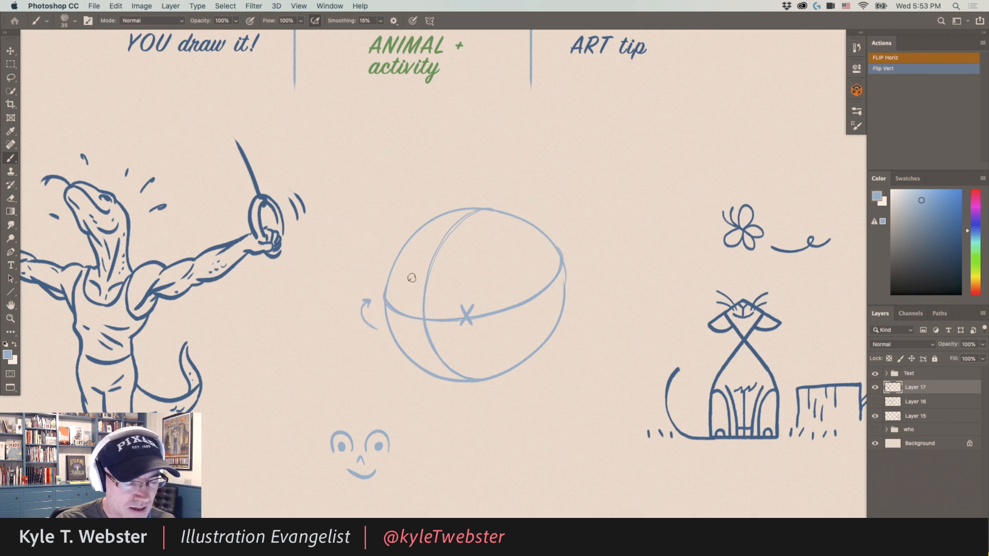
left_click_drag(400, 299, 400, 317)
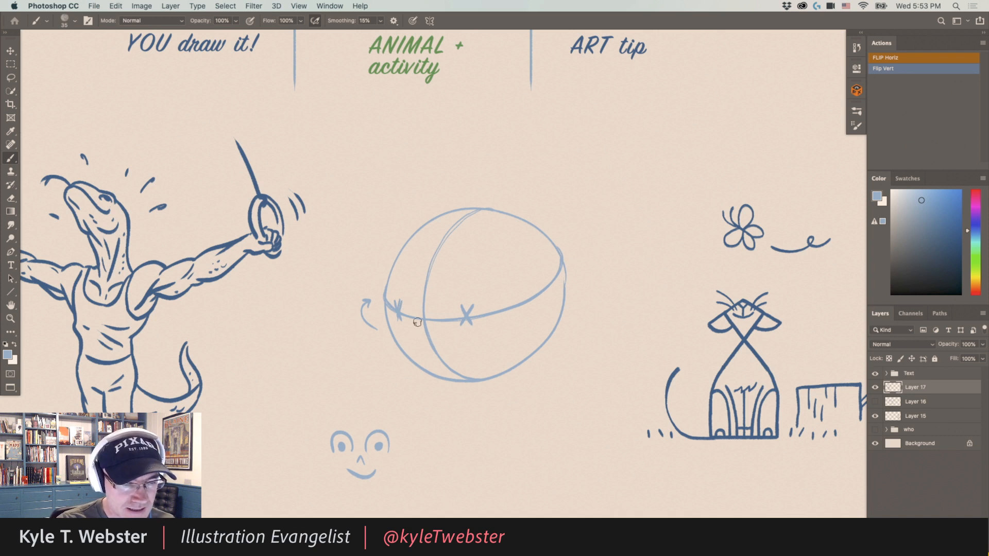
left_click_drag(437, 345, 418, 344)
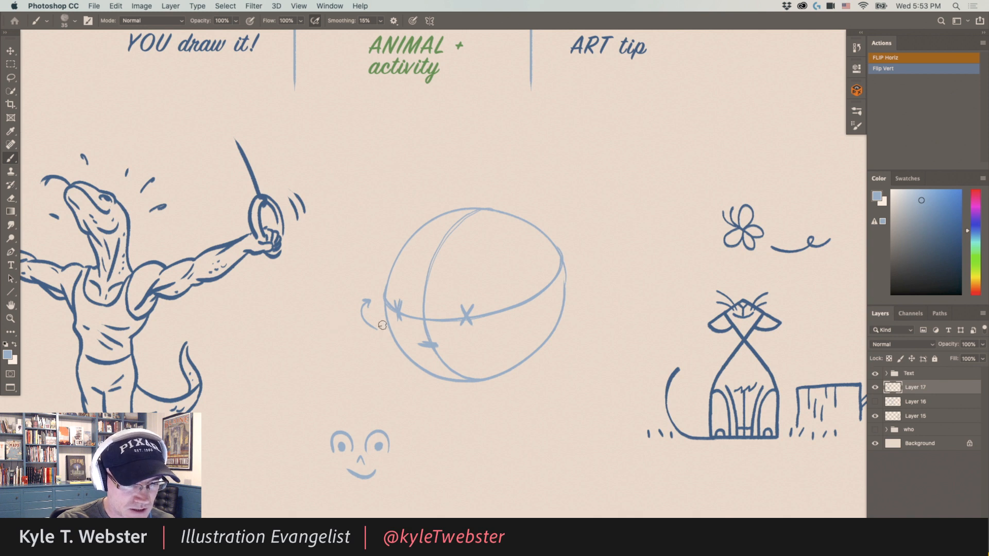
mouse_move(446, 365)
left_mouse_down()
mouse_move(425, 355)
mouse_move(458, 351)
mouse_move(444, 364)
mouse_move(426, 354)
mouse_move(456, 359)
left_mouse_up()
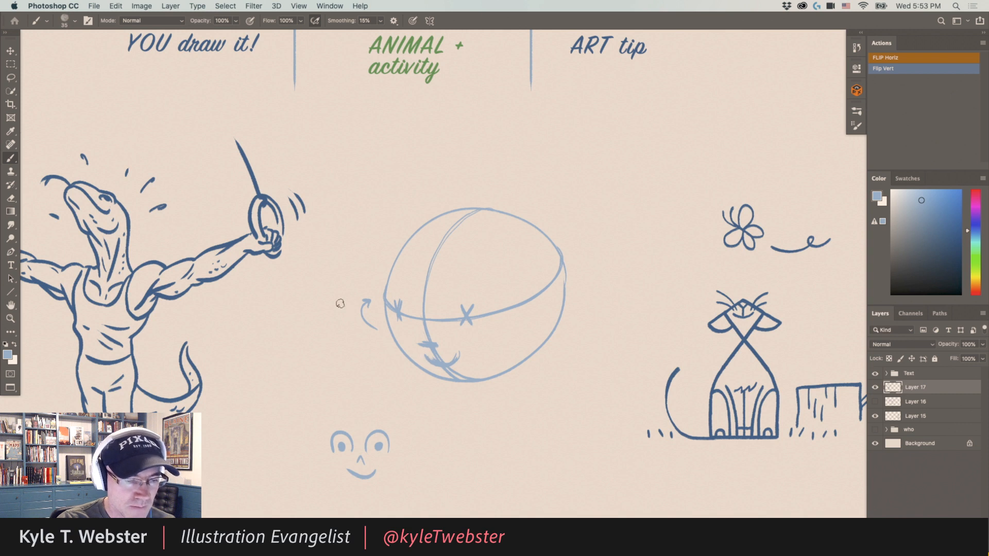
left_click_drag(486, 292, 387, 284)
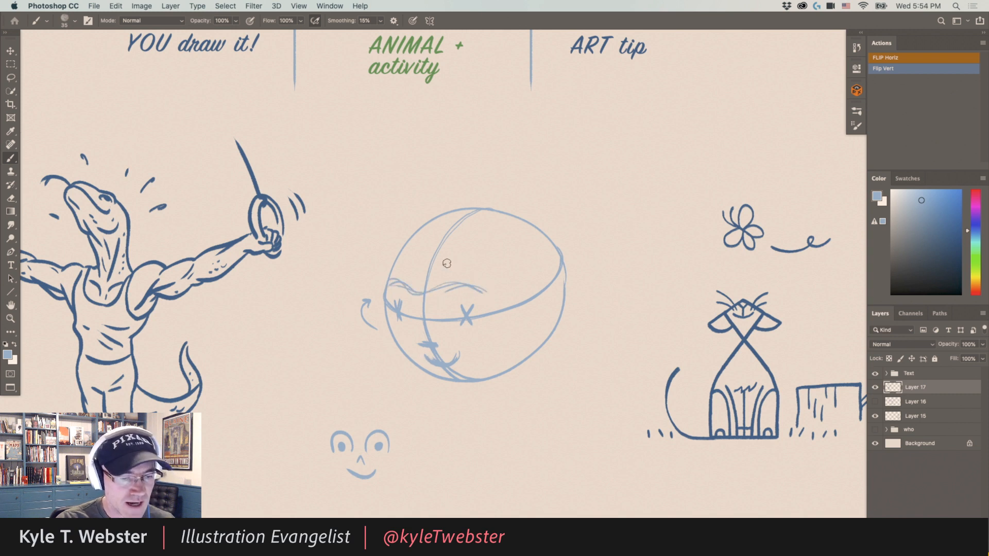
mouse_move(528, 355)
left_mouse_down()
mouse_move(524, 270)
mouse_move(552, 283)
mouse_move(539, 317)
left_mouse_up()
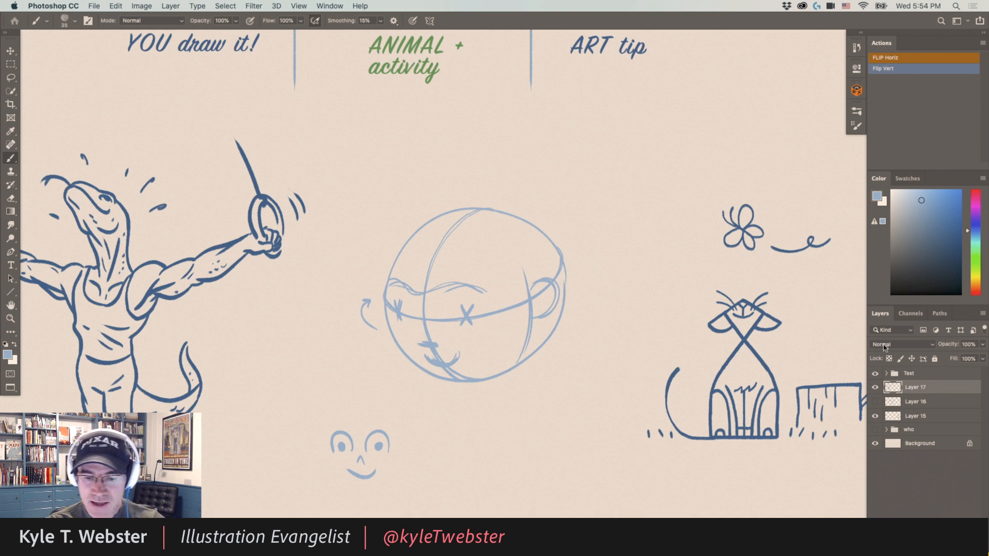
On a new layer, ink the face's eyes, nose, smile, ear and eyebrows in the dark blue sampled from the dog drawing.
key("alt+shift+super+n")
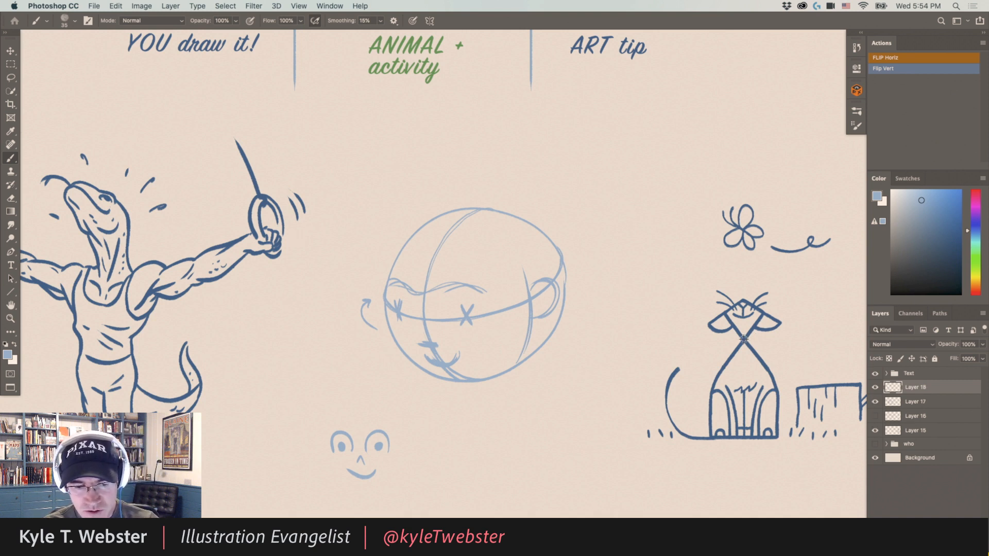
left_click(743, 338, "alt")
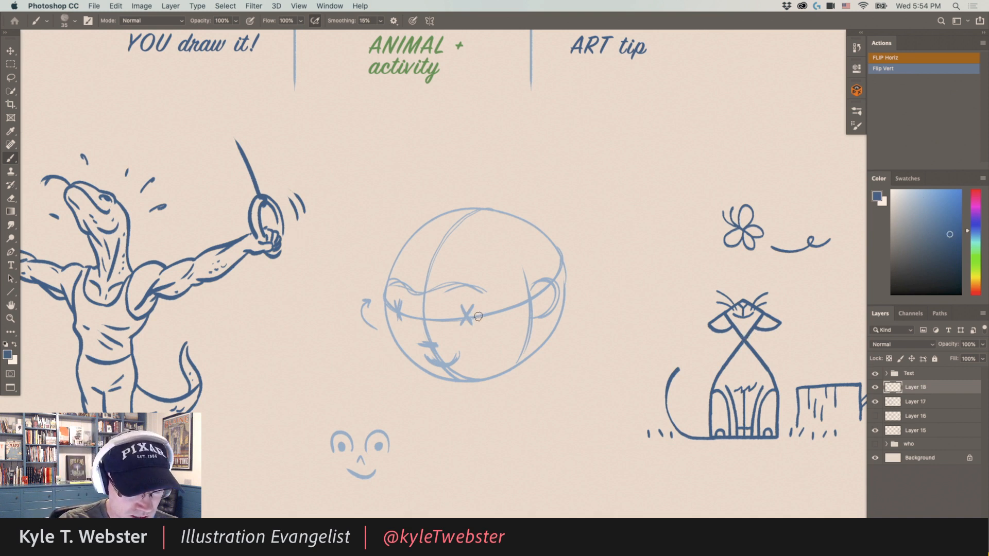
mouse_move(478, 316)
left_mouse_down()
mouse_move(462, 300)
mouse_move(451, 324)
mouse_move(462, 306)
mouse_move(401, 313)
left_mouse_up()
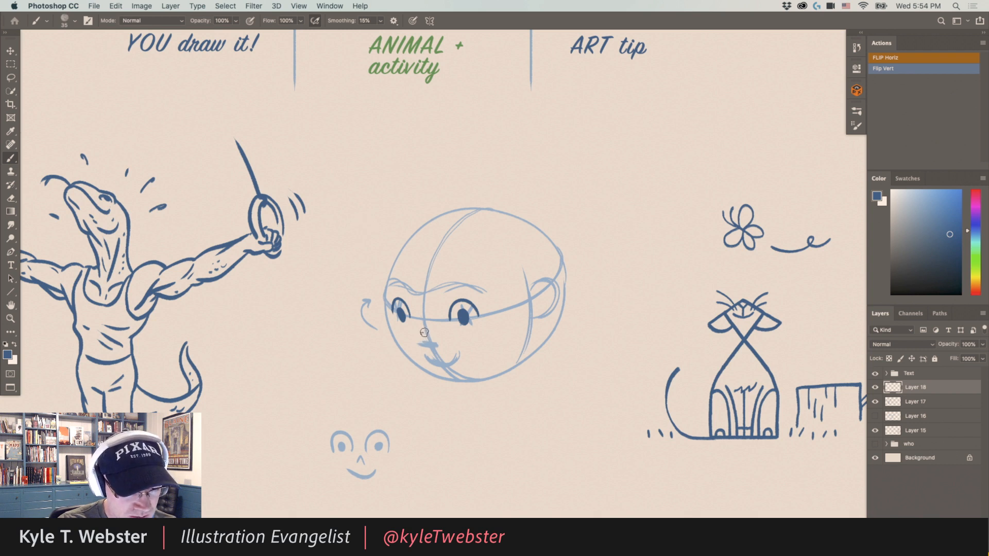
mouse_move(421, 339)
left_mouse_down()
mouse_move(436, 346)
mouse_move(427, 357)
left_mouse_up()
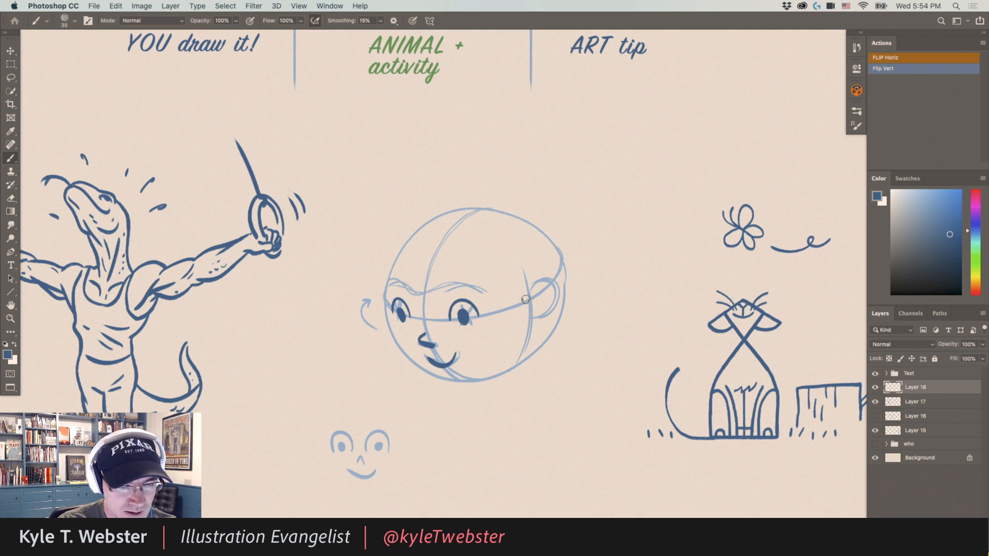
mouse_move(525, 300)
left_mouse_down()
mouse_move(537, 283)
mouse_move(555, 304)
mouse_move(528, 324)
left_mouse_up()
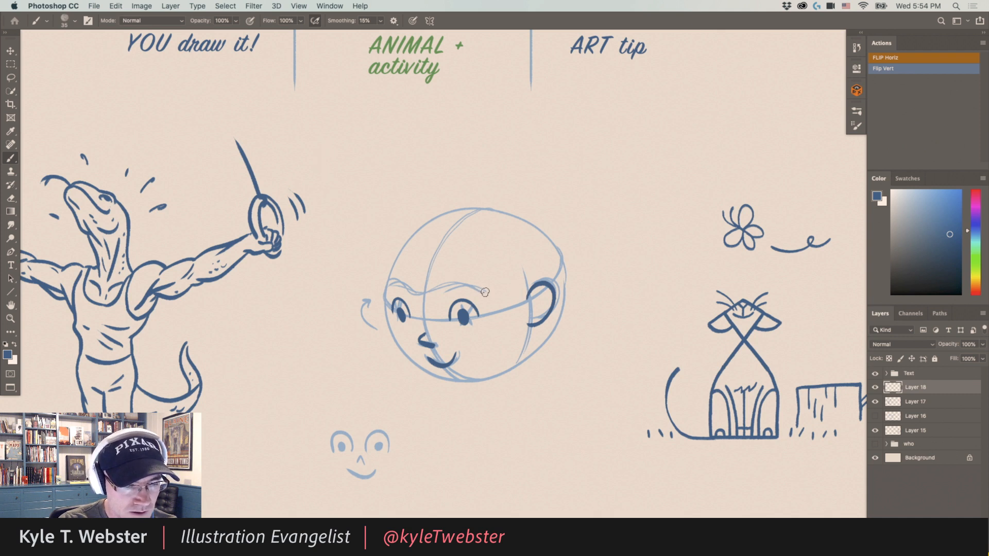
mouse_move(485, 292)
left_mouse_down()
mouse_move(441, 293)
mouse_move(385, 293)
left_mouse_up()
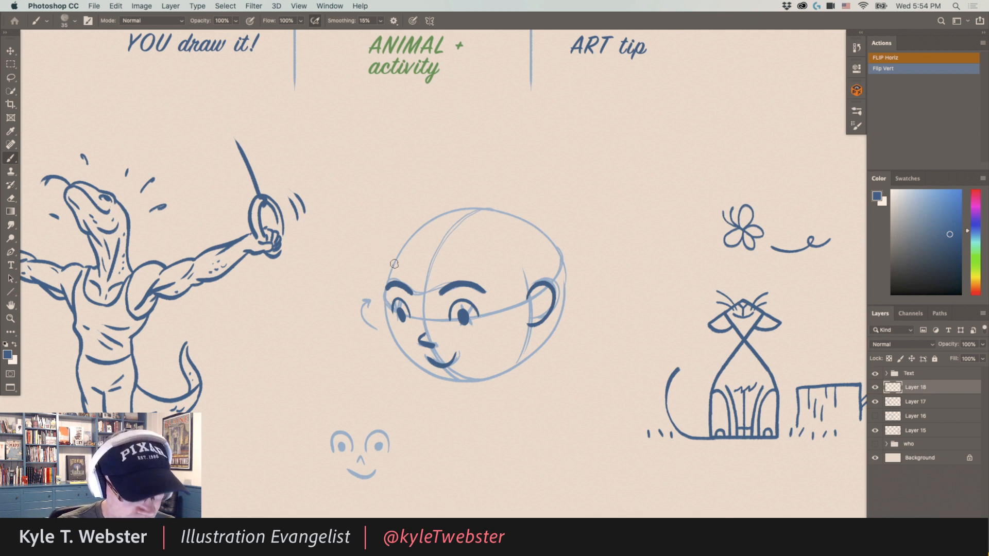
Ink the head's cheek and jaw outline, the swept-up hair with side lock and nape curls, the neck and the shoulder lines.
mouse_move(397, 256)
left_mouse_down()
mouse_move(385, 310)
mouse_move(417, 371)
mouse_move(444, 386)
mouse_move(468, 385)
mouse_move(522, 359)
left_mouse_up()
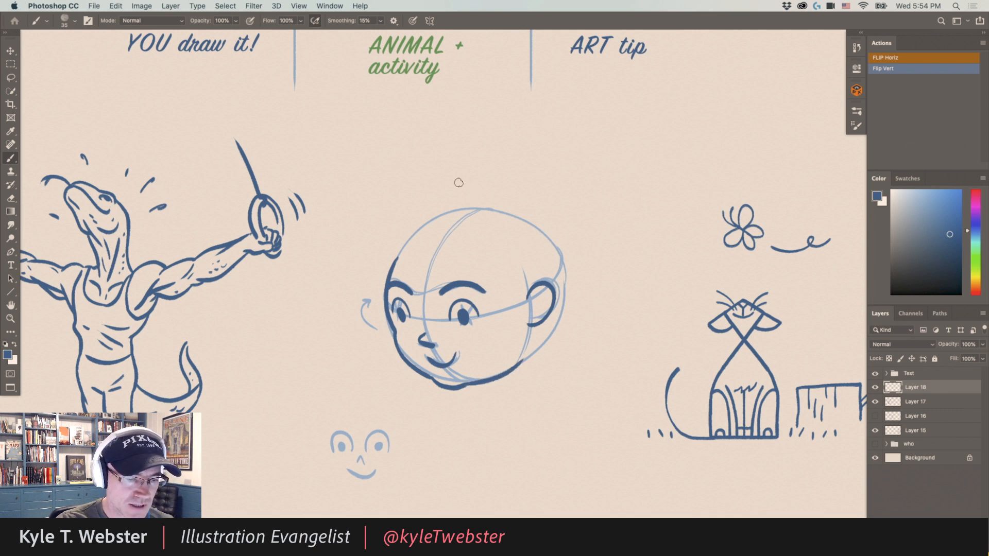
left_click_drag(394, 262, 404, 251)
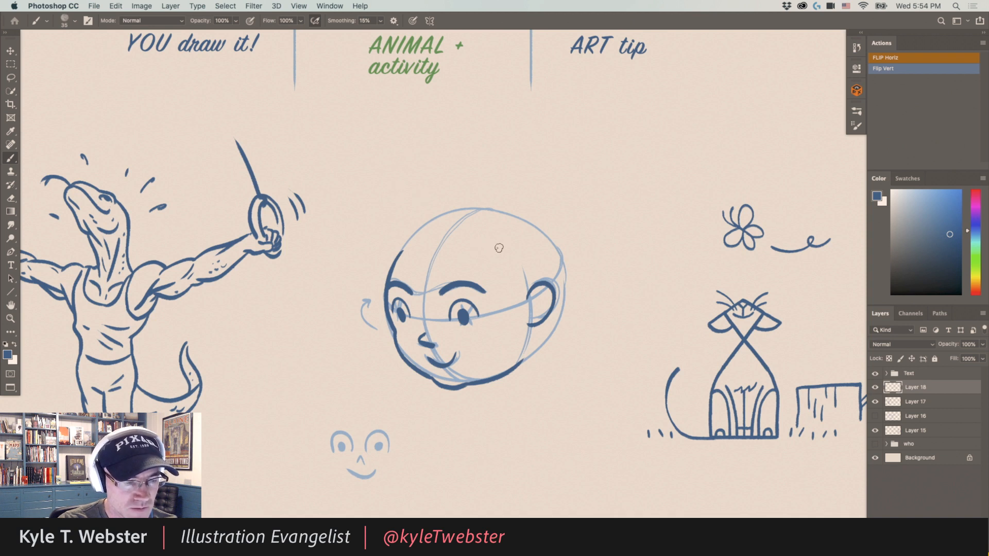
mouse_move(490, 247)
left_mouse_down()
mouse_move(457, 260)
mouse_move(412, 236)
mouse_move(387, 184)
mouse_move(470, 175)
mouse_move(466, 193)
mouse_move(556, 251)
mouse_move(578, 309)
mouse_move(571, 325)
mouse_move(560, 315)
mouse_move(555, 333)
mouse_move(568, 338)
mouse_move(533, 405)
left_mouse_up()
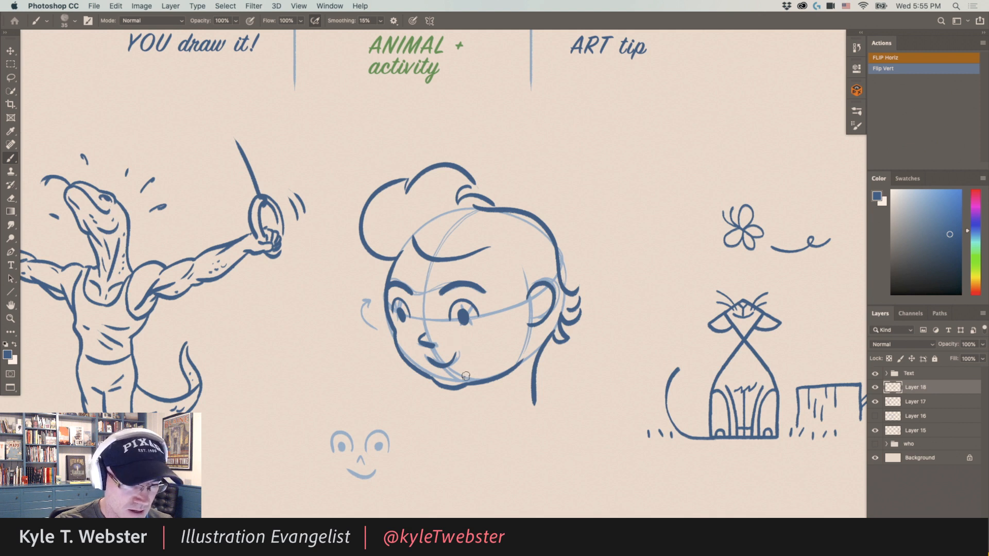
left_click_drag(473, 383, 482, 410)
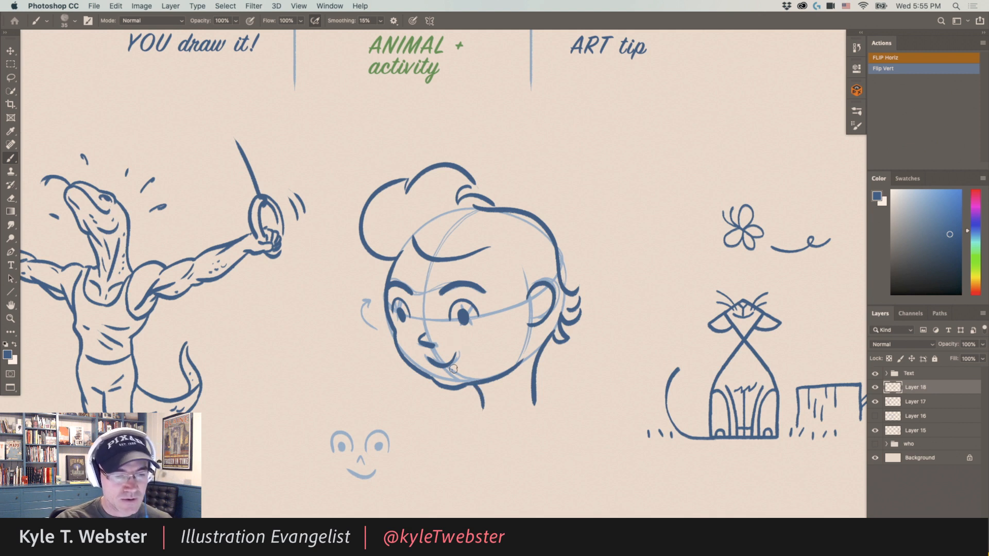
left_click_drag(534, 395, 569, 408)
left_click_drag(482, 401, 460, 410)
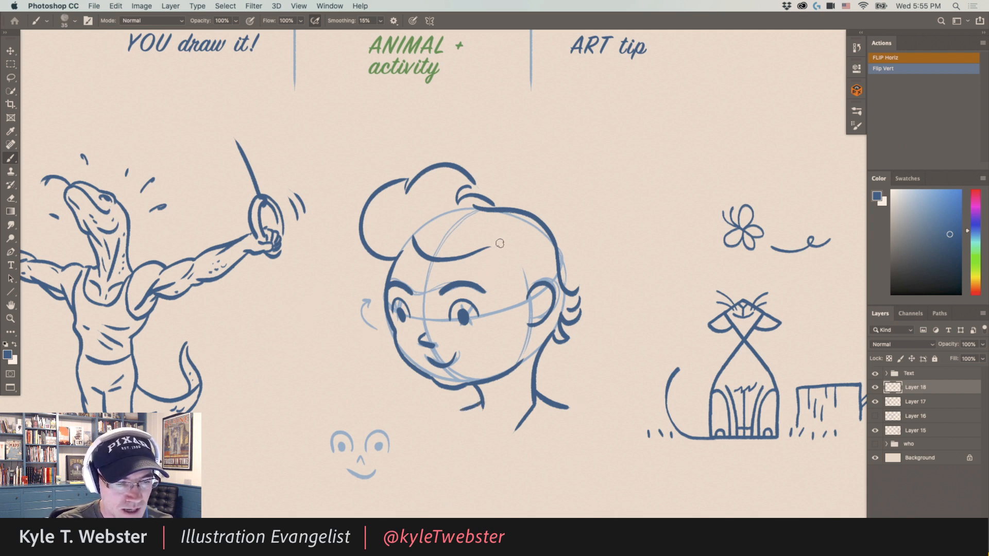
left_click_drag(499, 243, 525, 298)
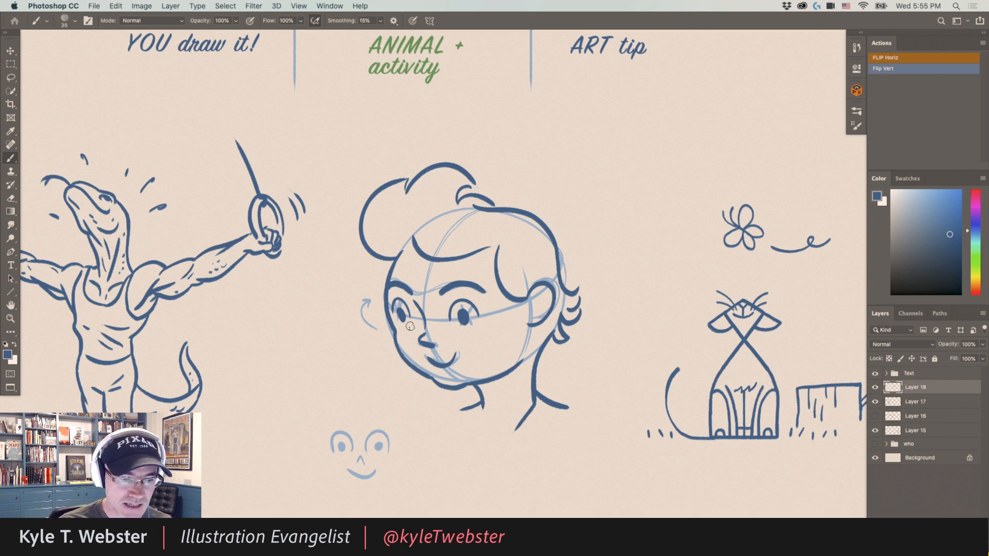
Draw a cross of two curved lines in the space between the gymnast and the inked head.
left_click_drag(342, 353, 400, 320)
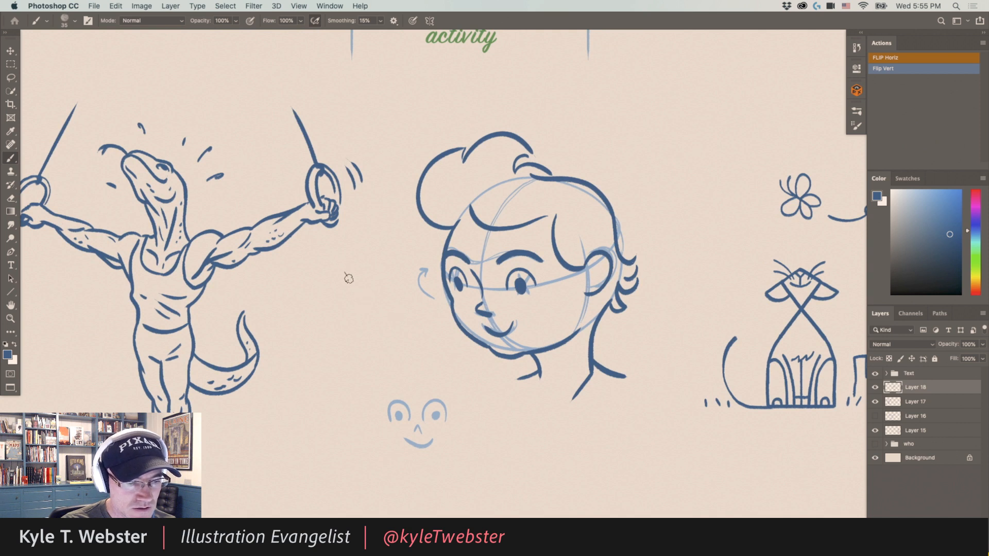
left_click_drag(345, 274, 361, 376)
left_click_drag(391, 319, 328, 329)
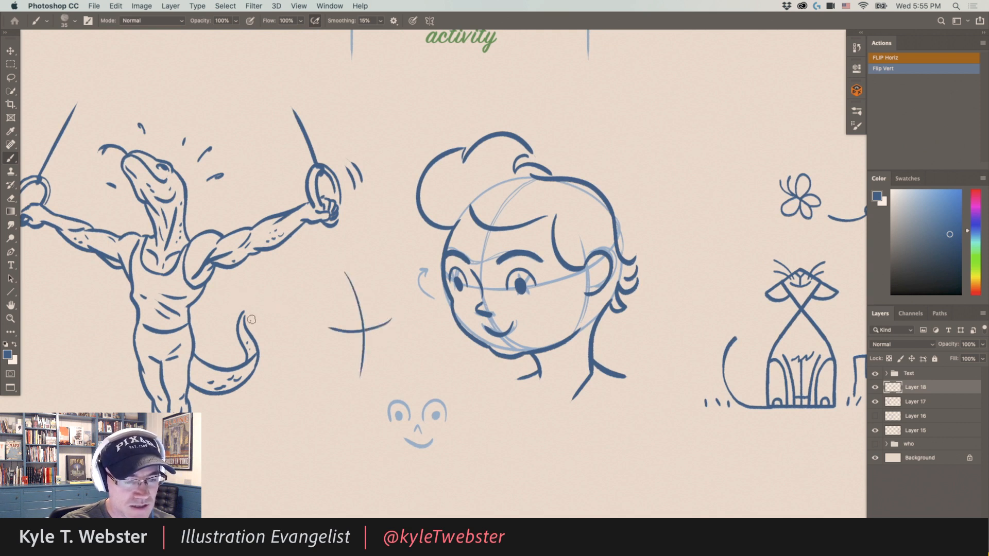
Draw a straight-lined cross above and between the head and the dog, adding two dot eyes, a triangular nose and a flat mouth.
left_click_drag(456, 281, 279, 313)
left_click_drag(522, 154, 522, 256)
left_click_drag(558, 196, 478, 196)
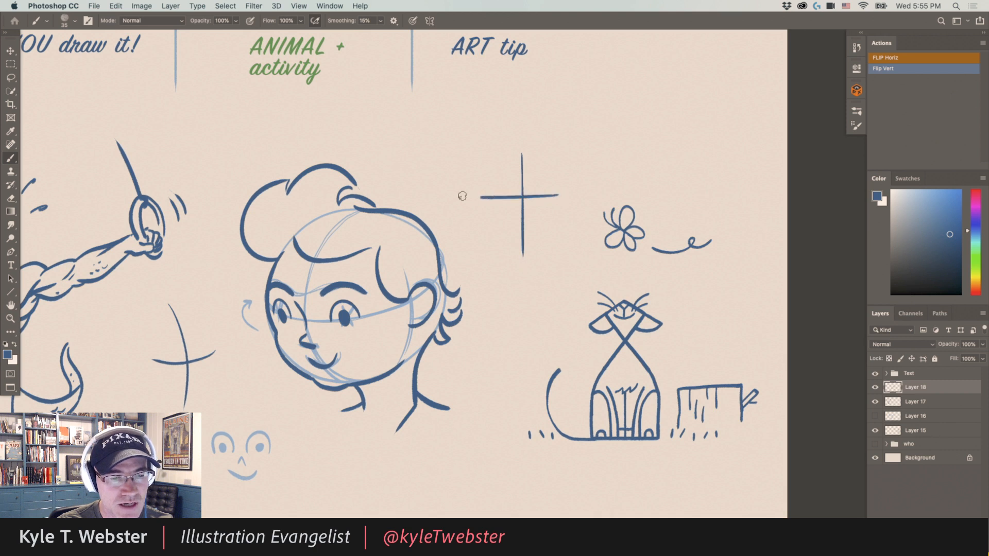
left_click(504, 196)
left_click(542, 195)
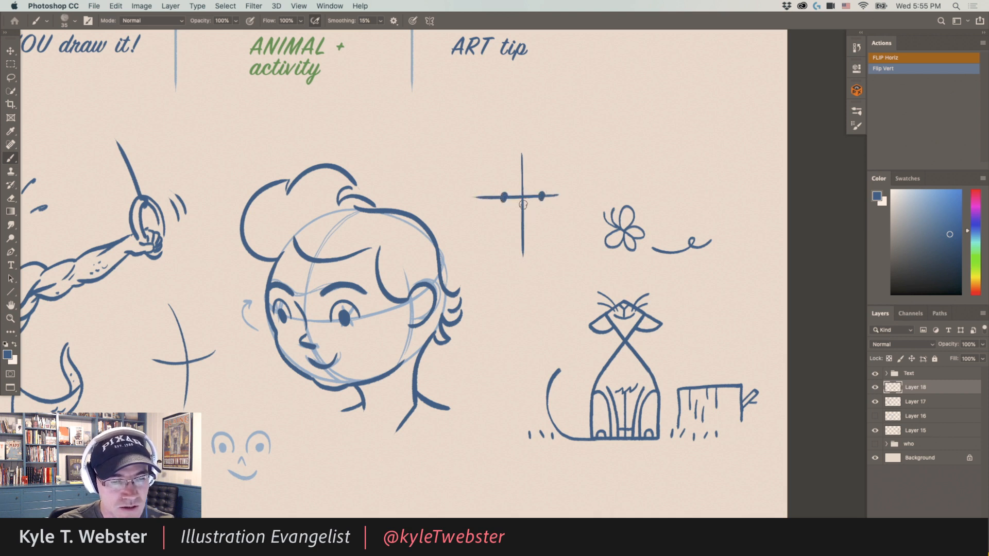
mouse_move(523, 202)
left_mouse_down()
mouse_move(528, 218)
mouse_move(517, 218)
left_mouse_up()
left_click_drag(529, 218, 510, 232)
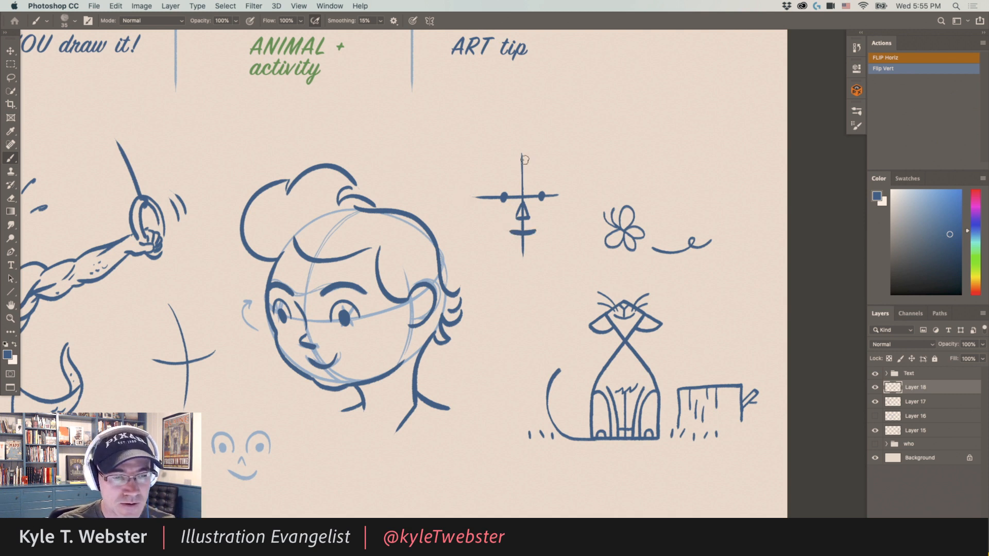
Add short hair strokes, straight sides and a rounded jaw around the front-facing cross to complete the flat face.
left_click_drag(538, 150, 517, 161)
left_click_drag(519, 147, 493, 199)
mouse_move(550, 157)
left_mouse_down()
mouse_move(551, 234)
mouse_move(534, 249)
mouse_move(498, 246)
left_mouse_up()
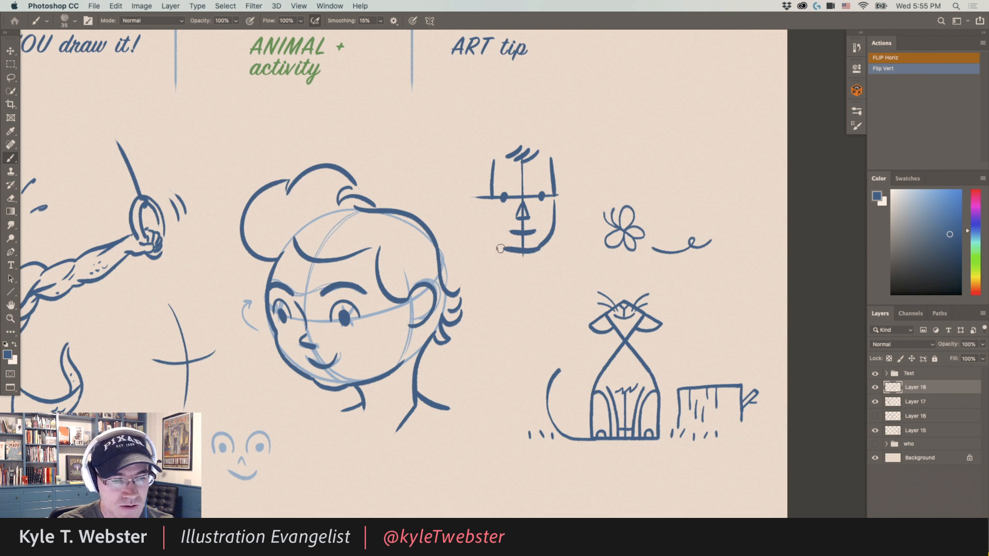
left_click_drag(492, 204, 505, 252)
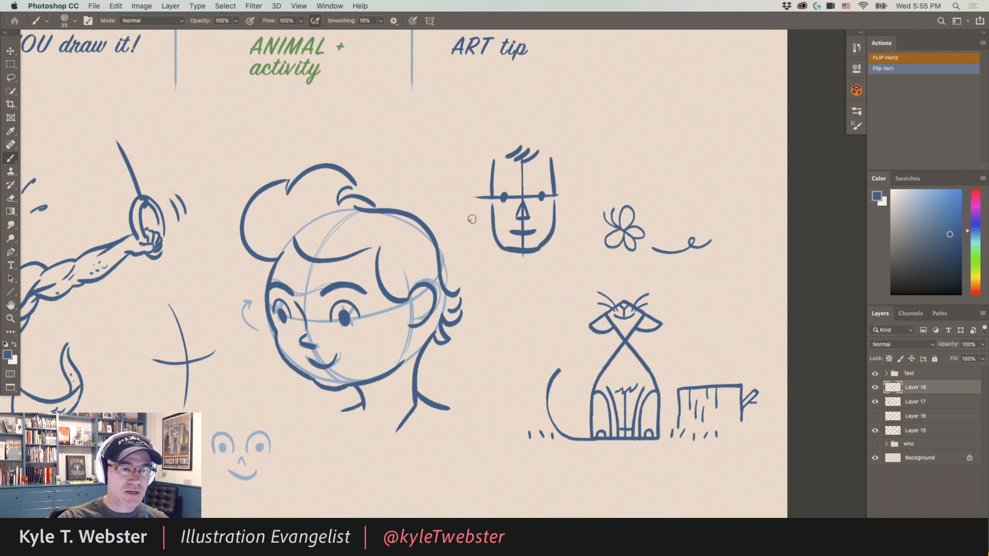
scroll(472, 219, "down", 3)
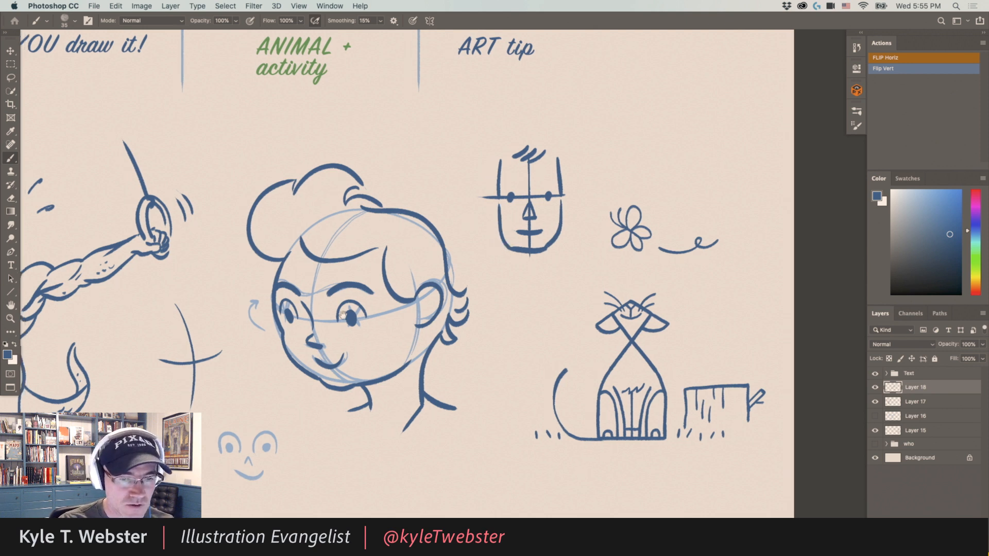
left_click_drag(314, 268, 374, 333)
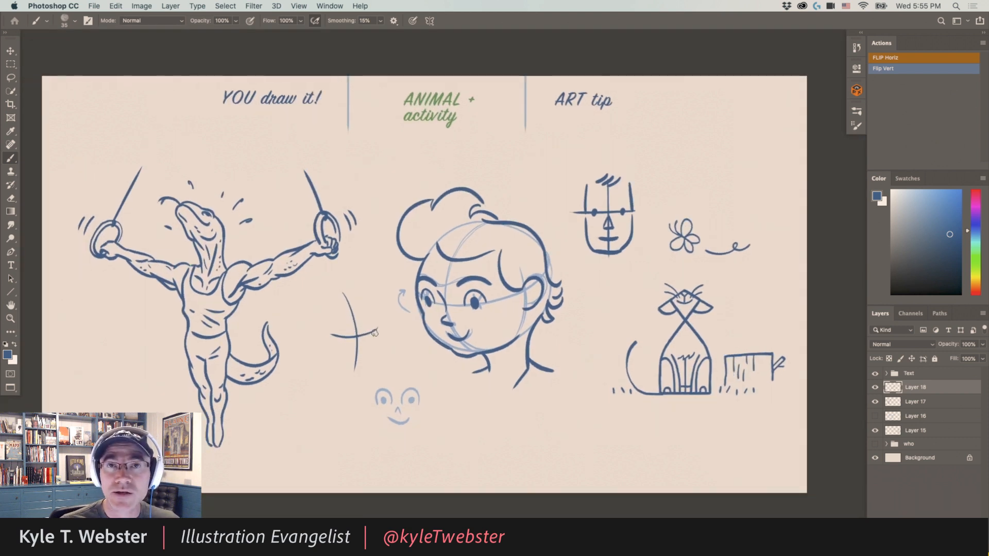